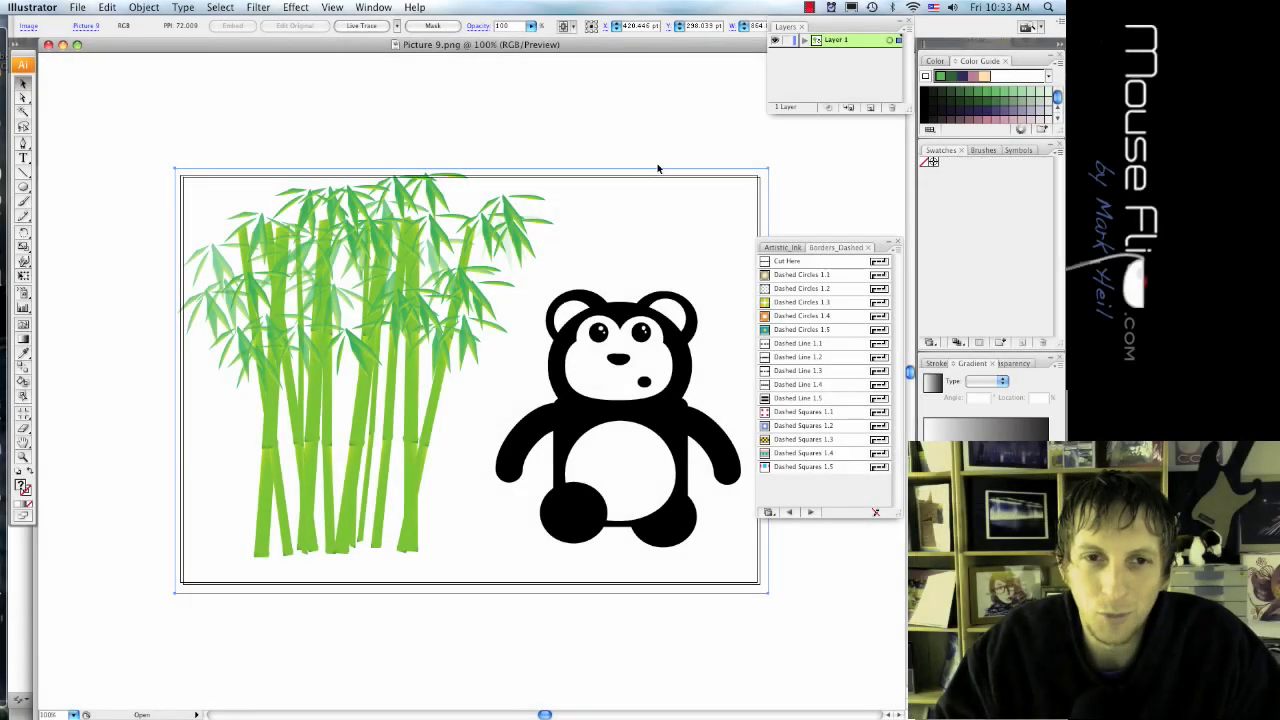
Close the reference images Picture 9.png and Picture 11.png, leaving the AI_LakeTutorial.ai drawing open
click(338, 220)
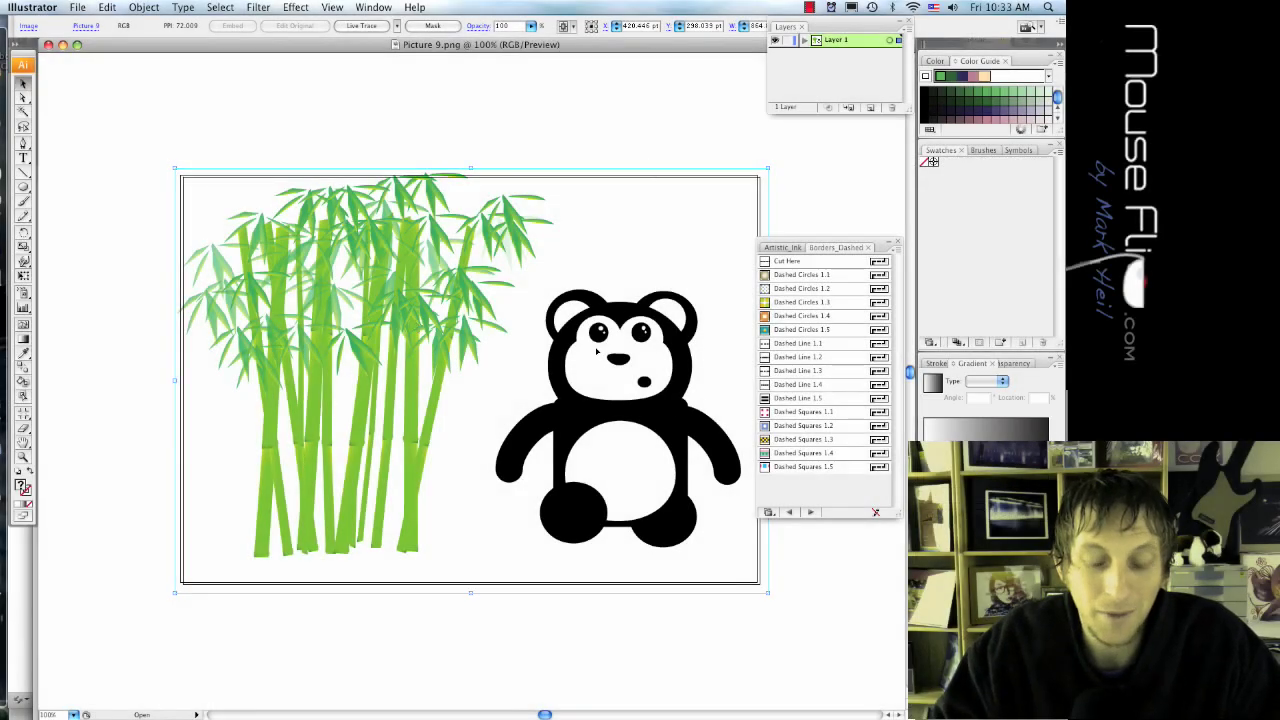
key(super+w)
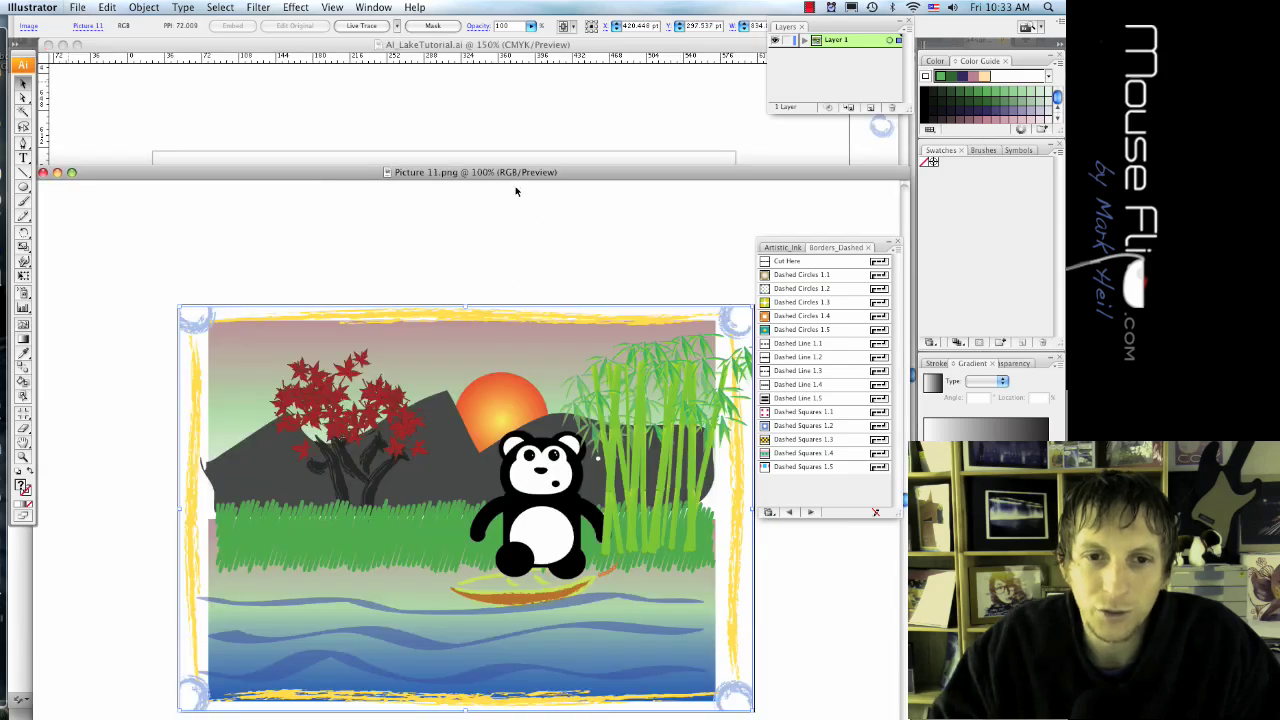
drag(520, 173, 523, 103)
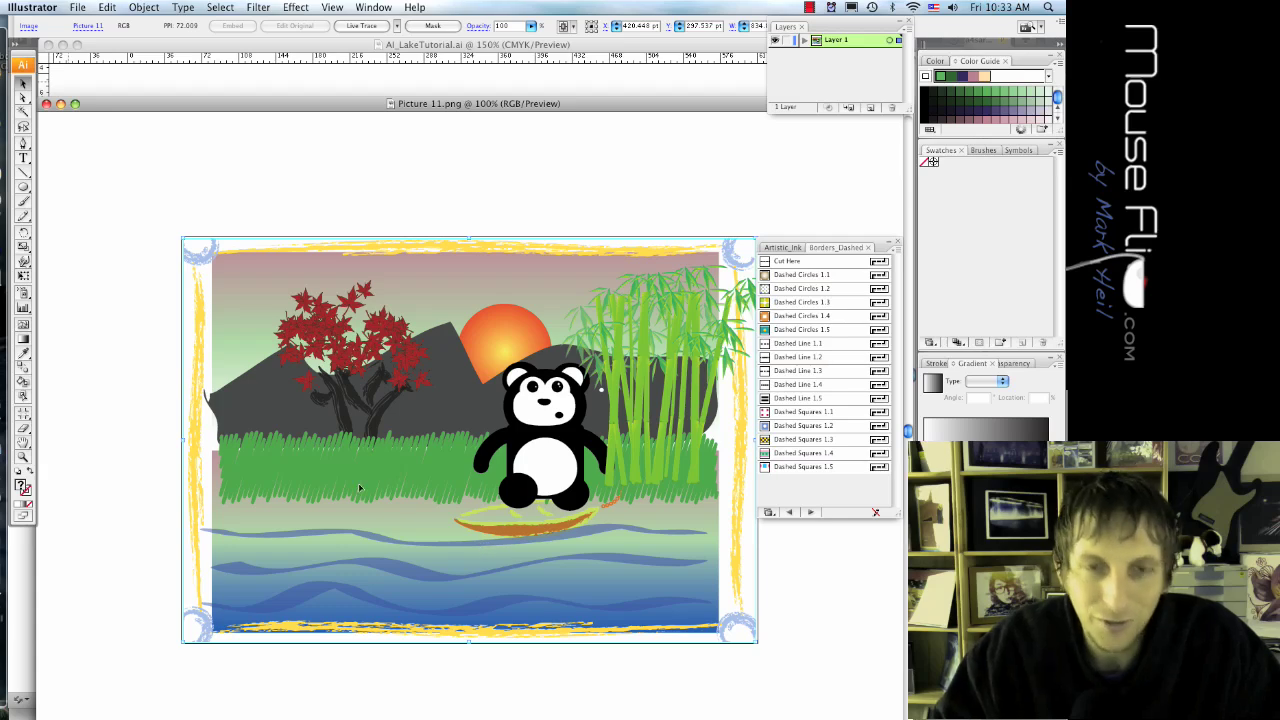
key(super+w)
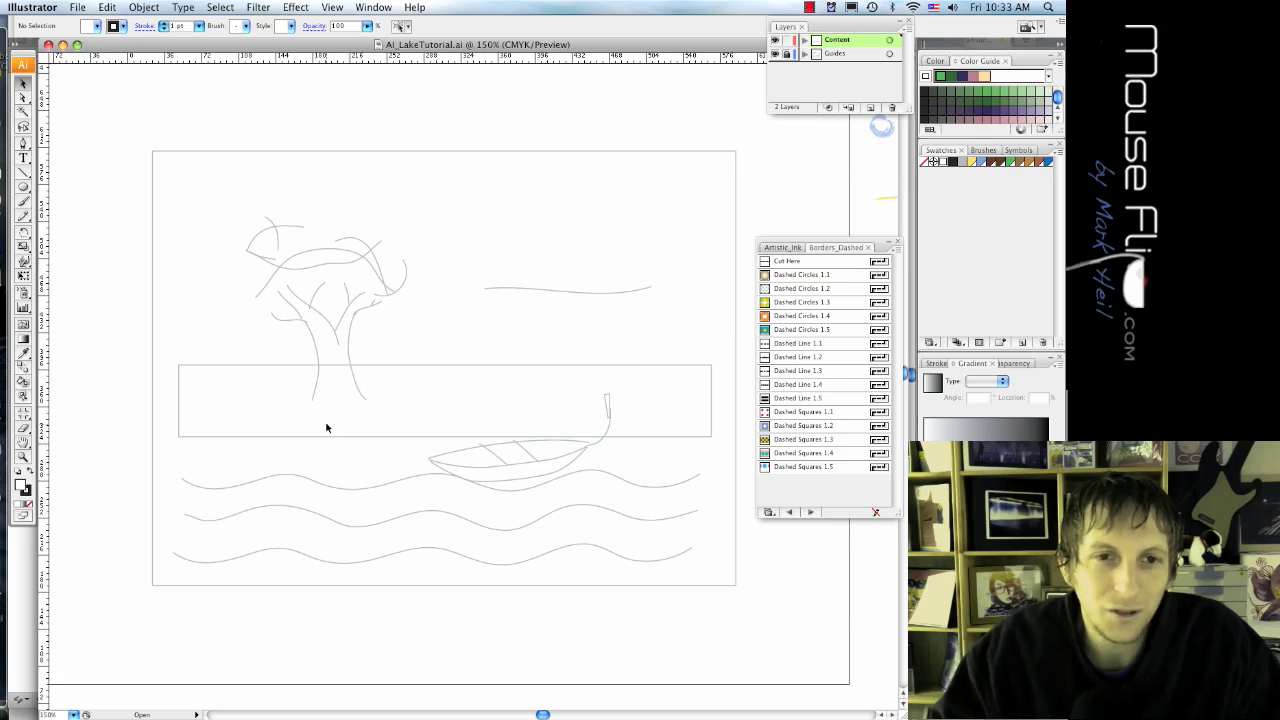
Hide the calligraphic brushes in the brush list and paint the boat's hull outline with the Charcoal - Feather brush
scroll(318, 410, right, 2)
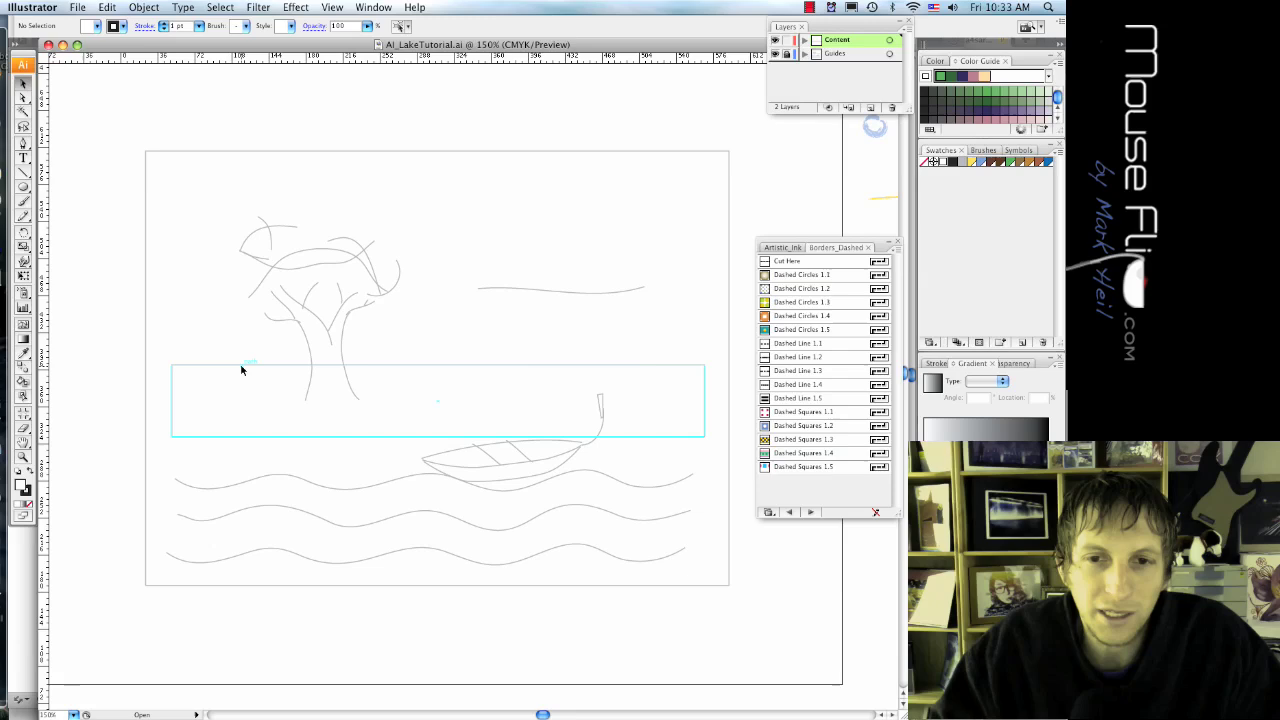
scroll(477, 478, right, 4)
scroll(474, 479, up, 1)
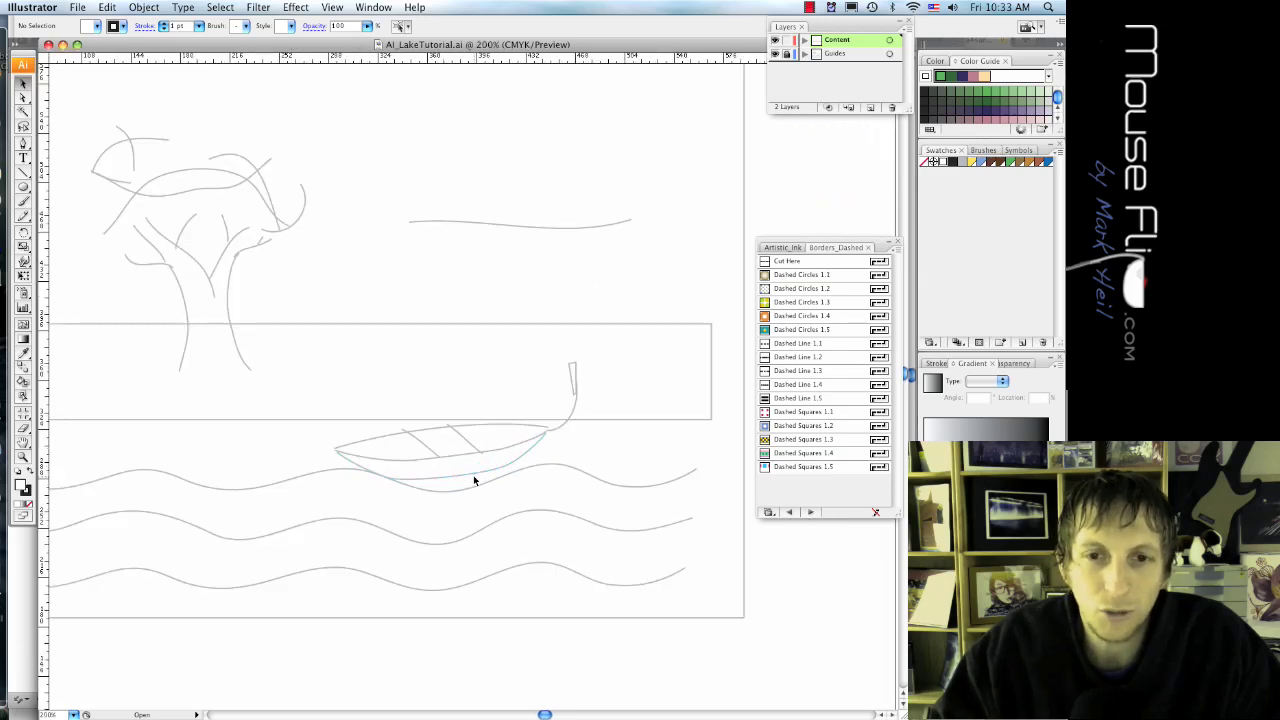
key(b)
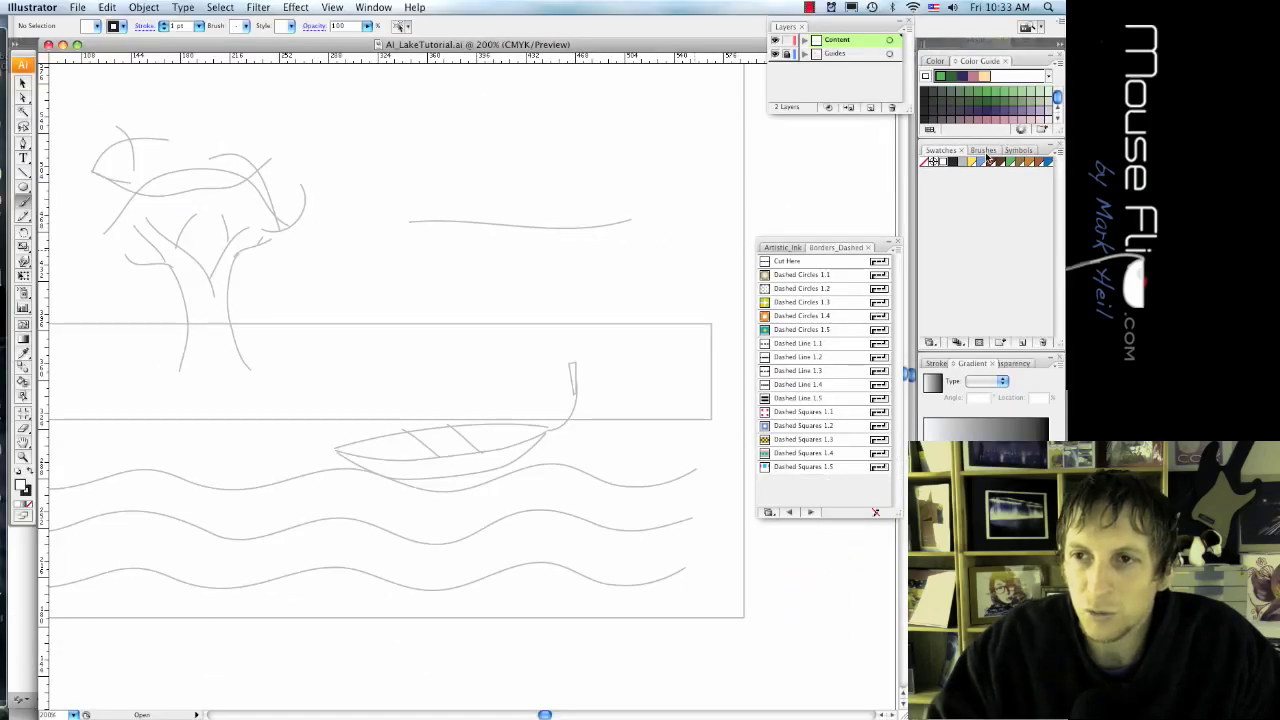
click(982, 150)
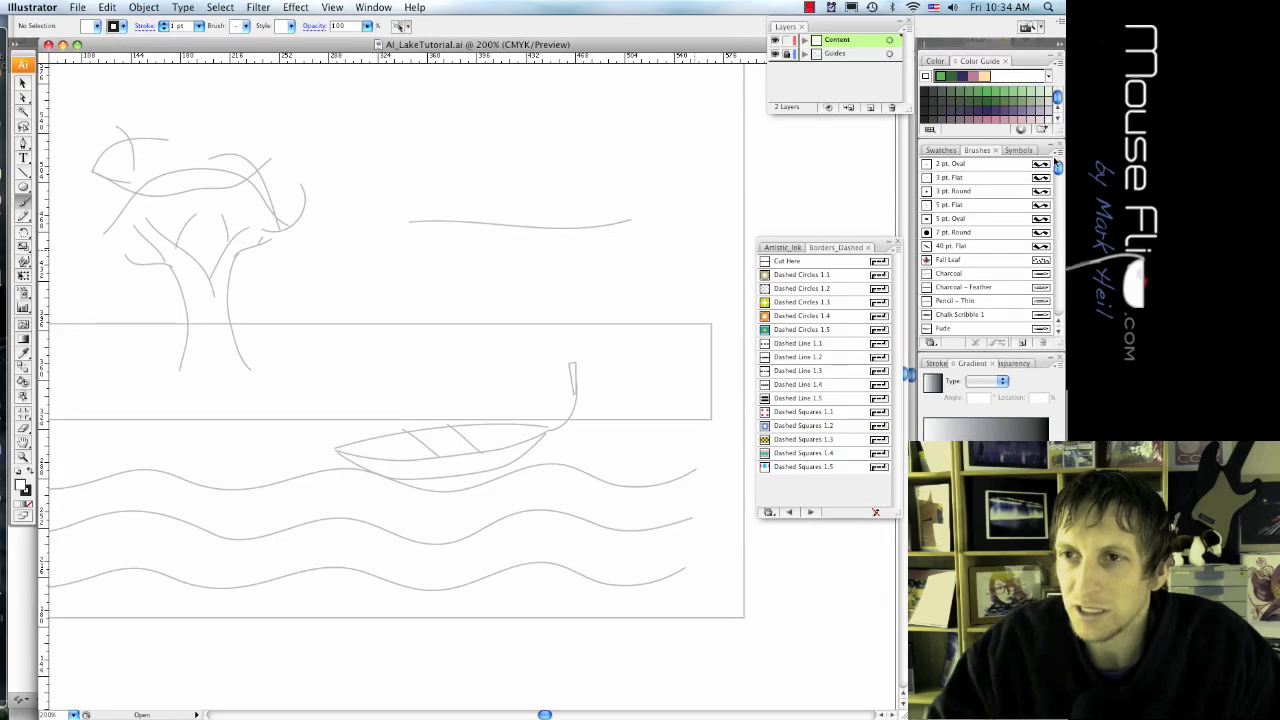
click(1058, 152)
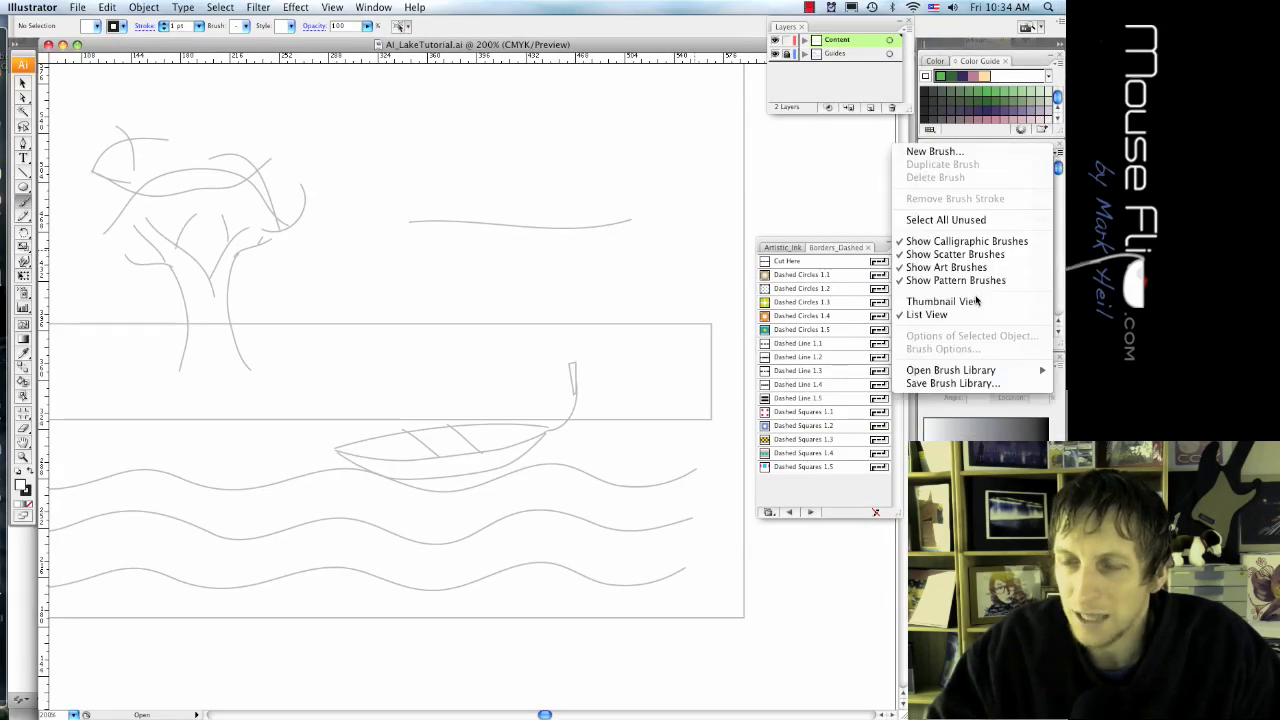
click(986, 243)
click(975, 192)
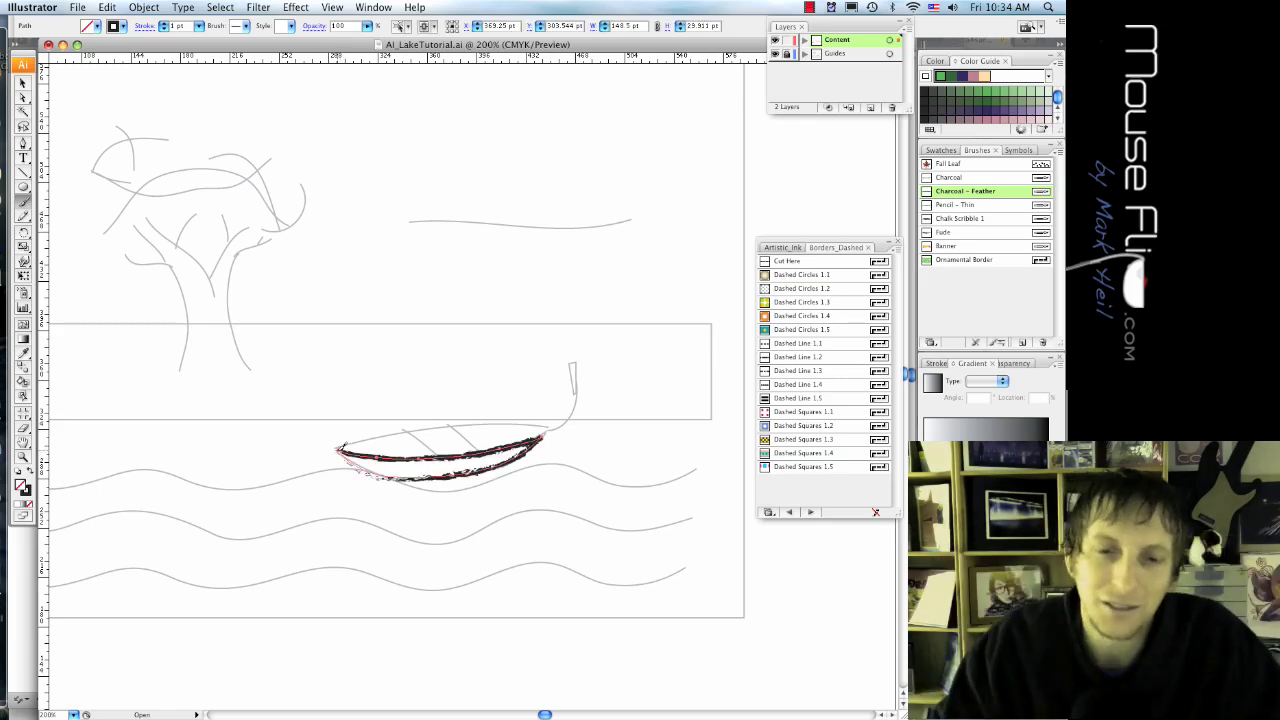
Fill the painted boat hull with the orange-brown swatch
scroll(335, 444, up, 2)
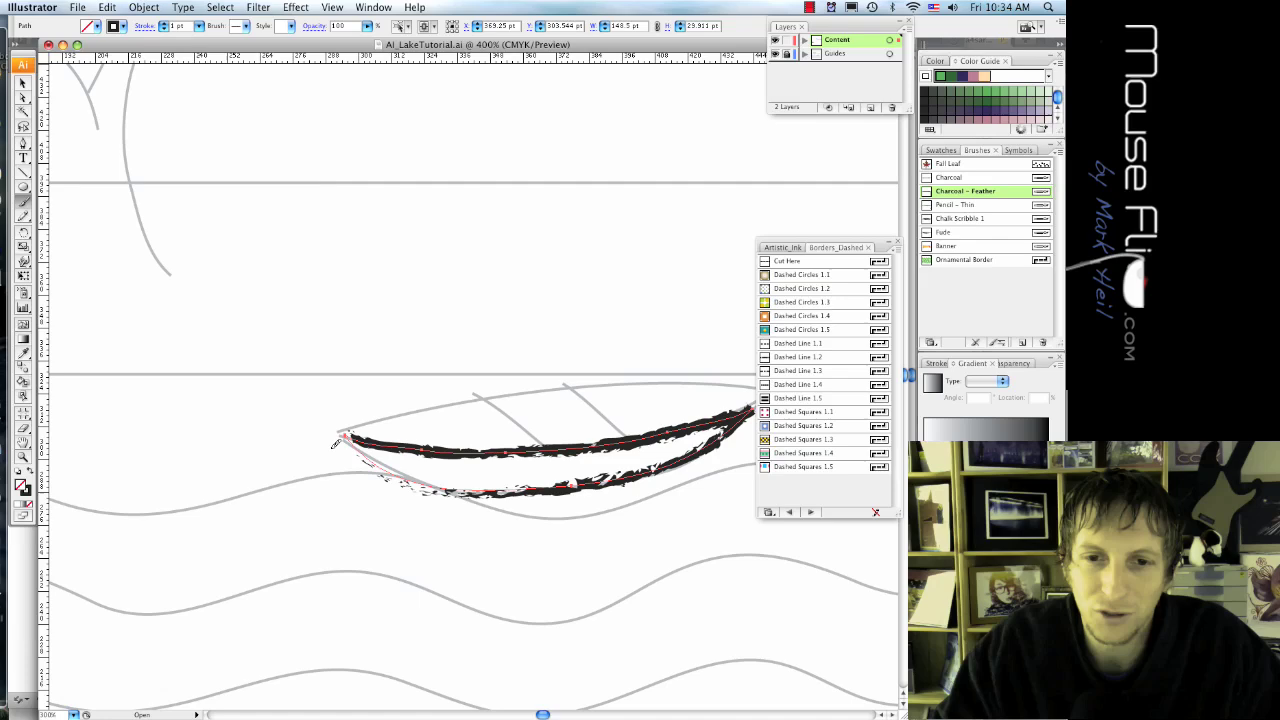
scroll(335, 444, right, 4)
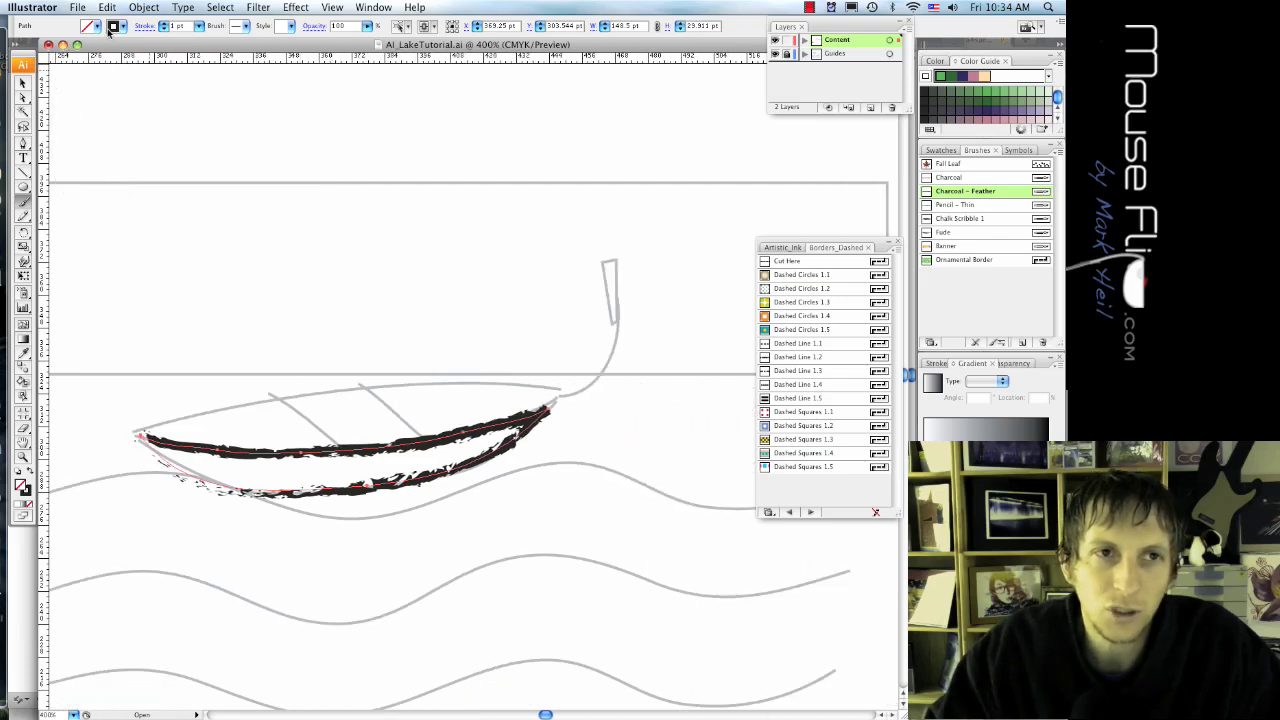
click(97, 30)
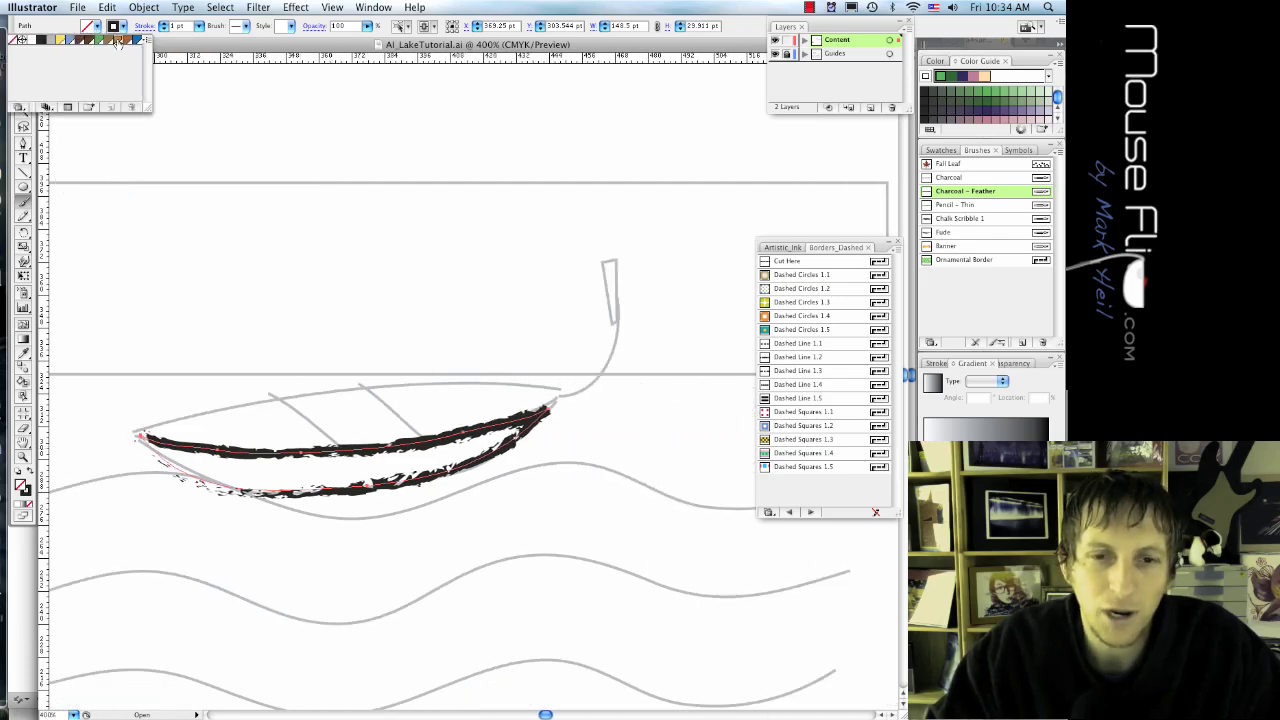
click(118, 41)
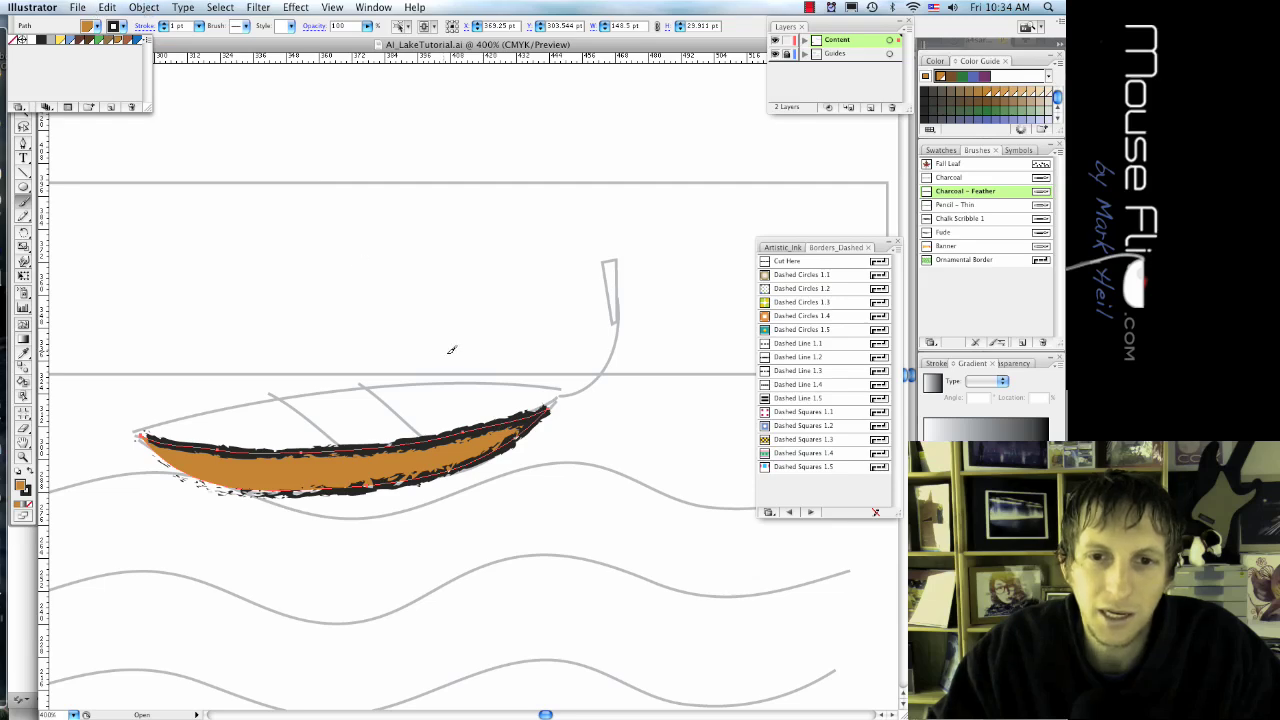
Paint the boat's far rim and its two seat lines along the guides with the Charcoal - Feather brush
click(551, 402)
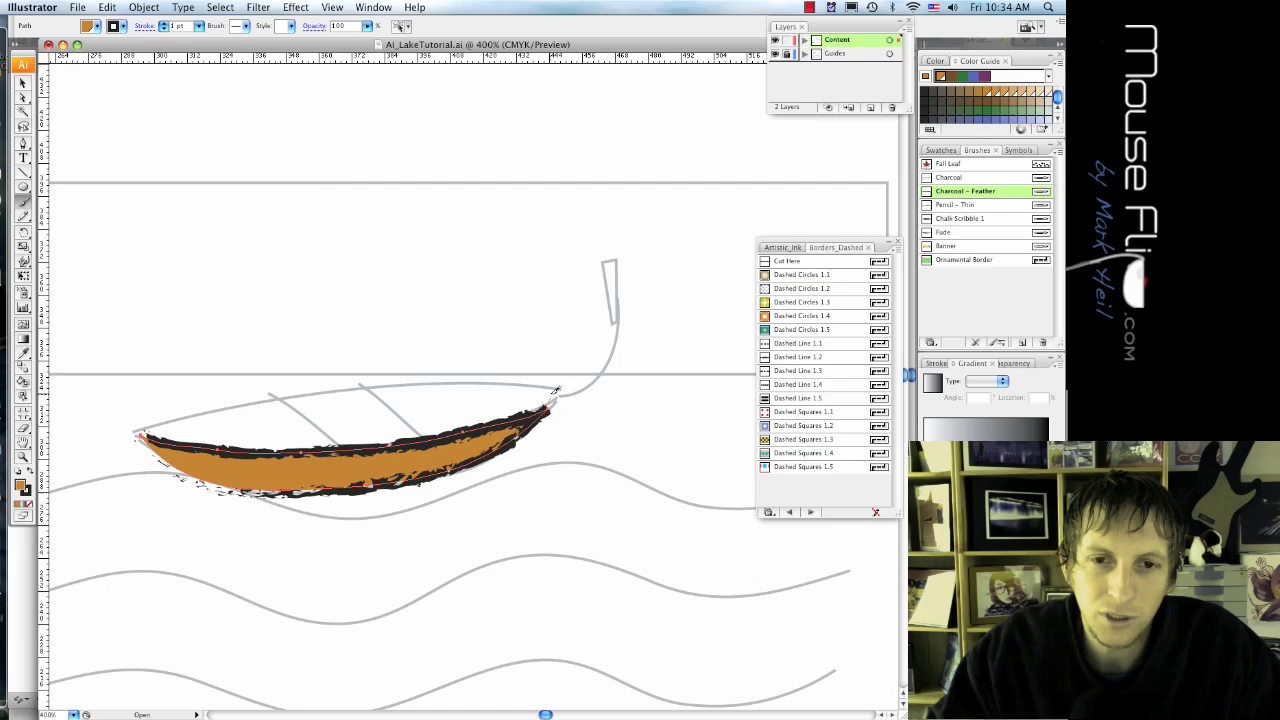
drag(220, 404, 143, 434)
key(ctrl+shift+z)
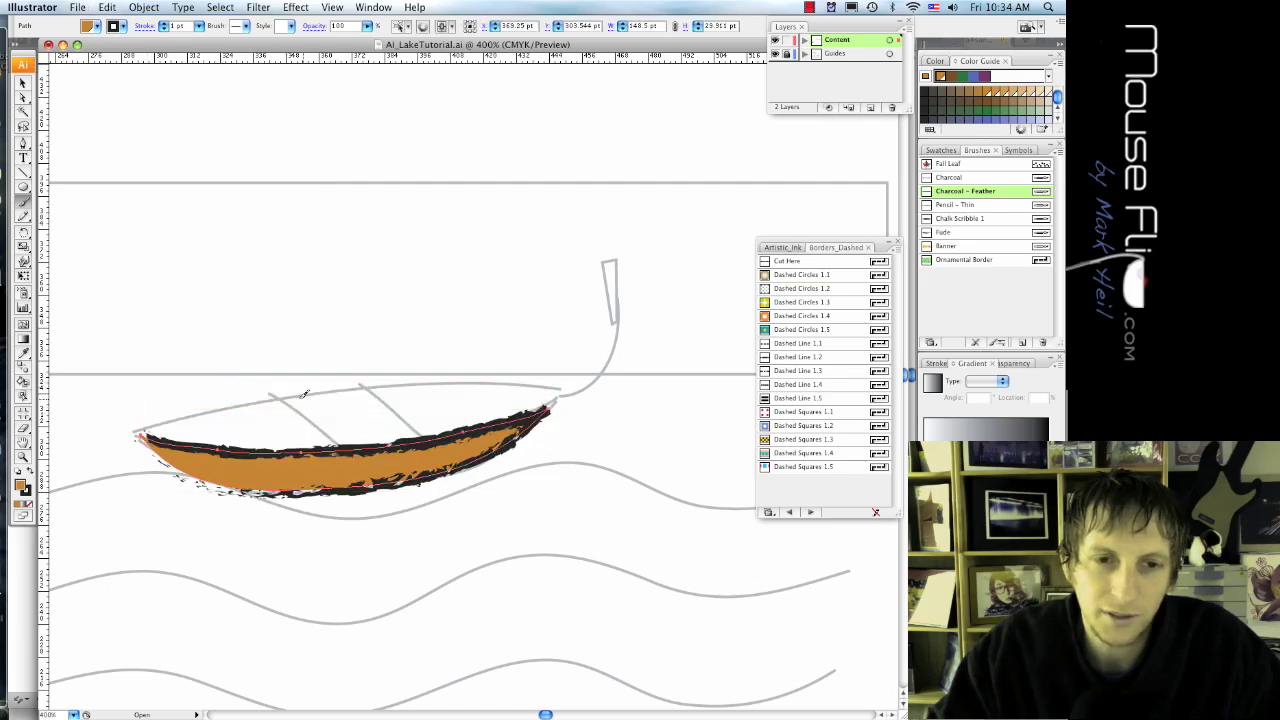
drag(284, 397, 331, 441)
drag(366, 384, 428, 421)
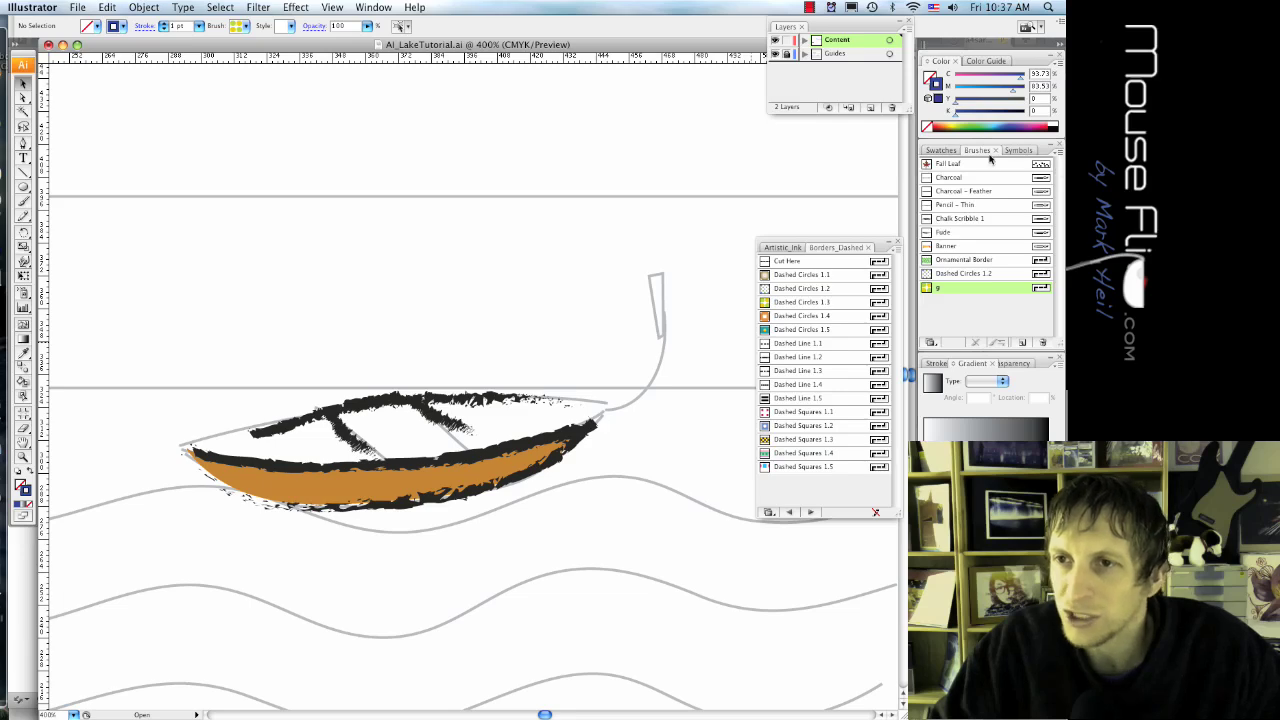
Pick the Dashed Circles 1.4 brush from the Borders_Dashed library for use with the Paintbrush tool
click(1058, 153)
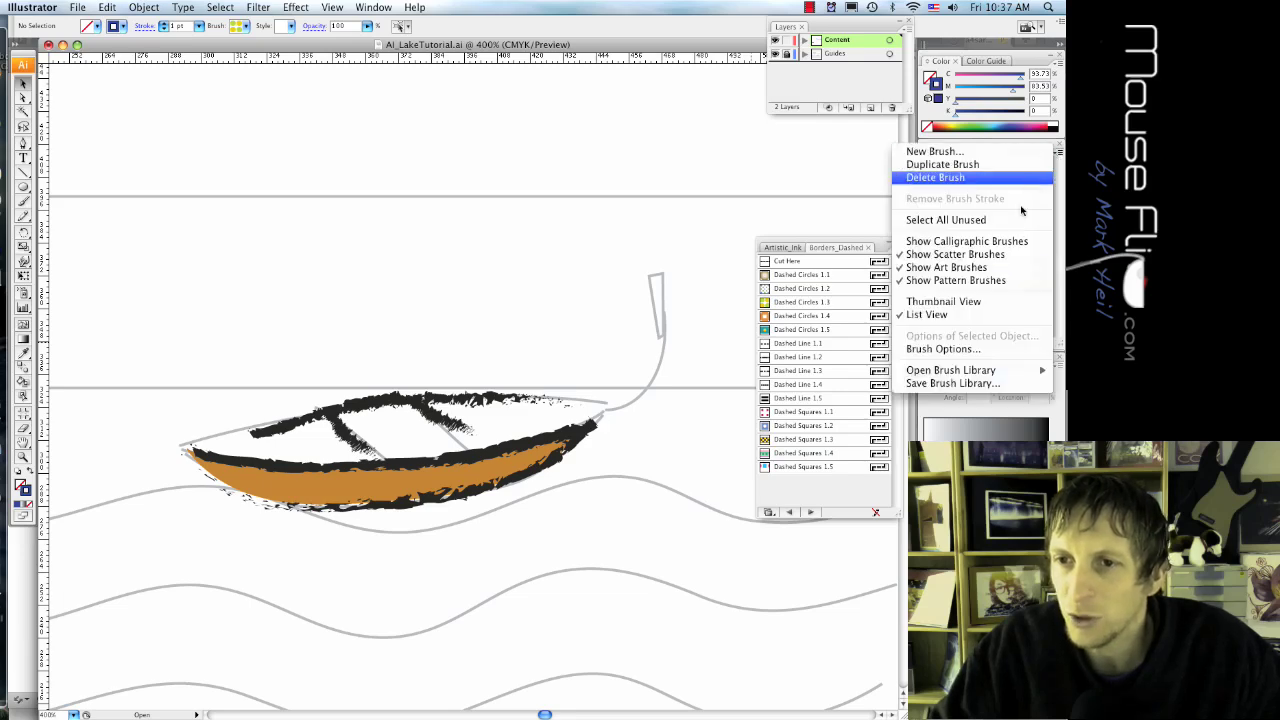
mouse_move(1007, 372)
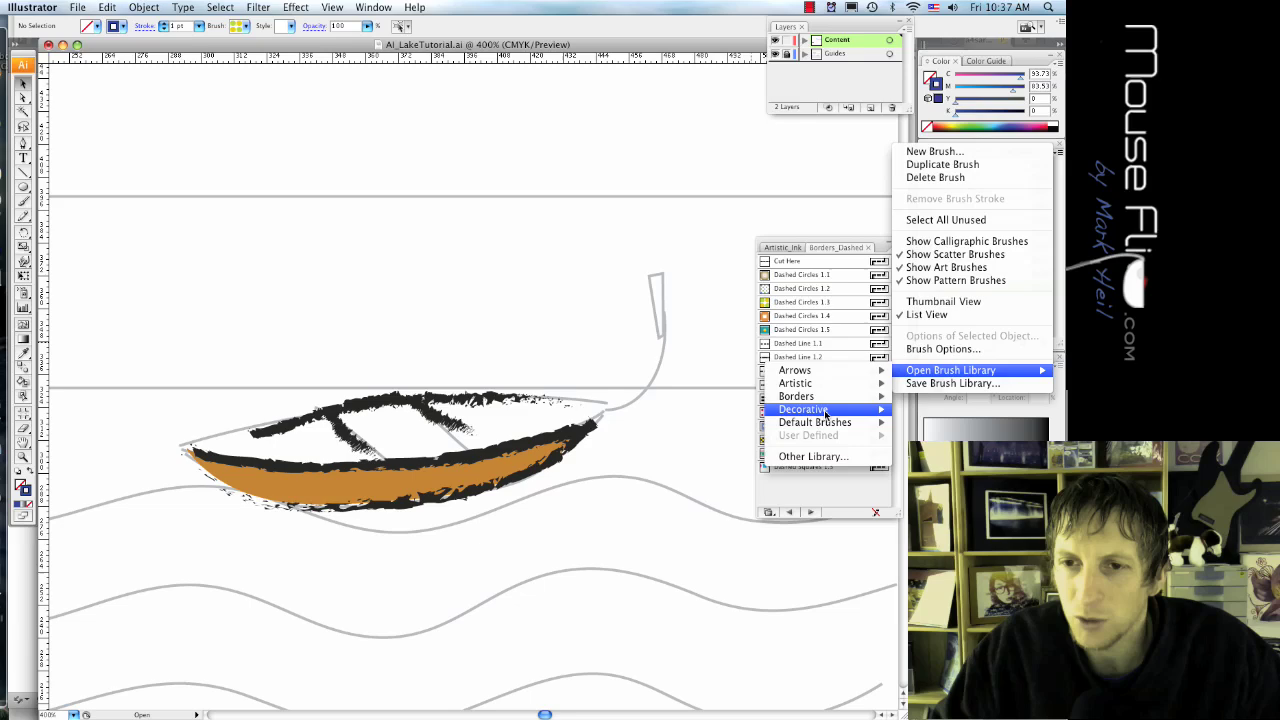
mouse_move(826, 404)
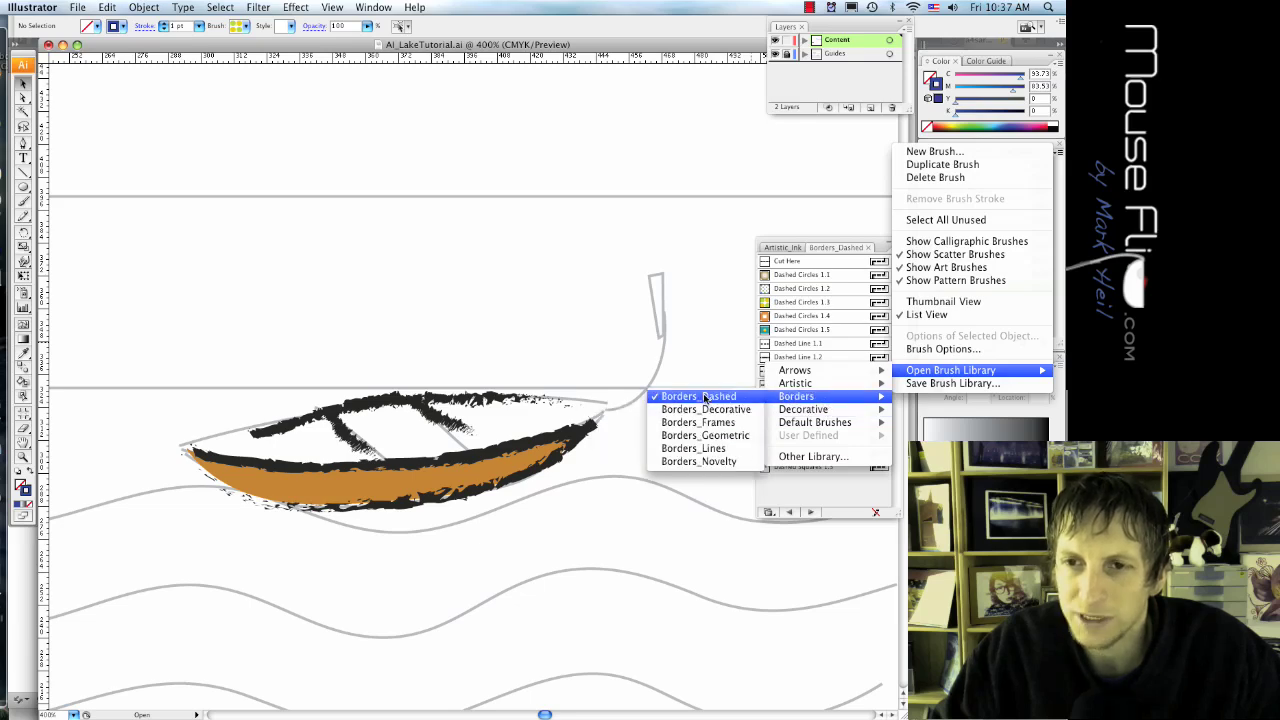
click(815, 316)
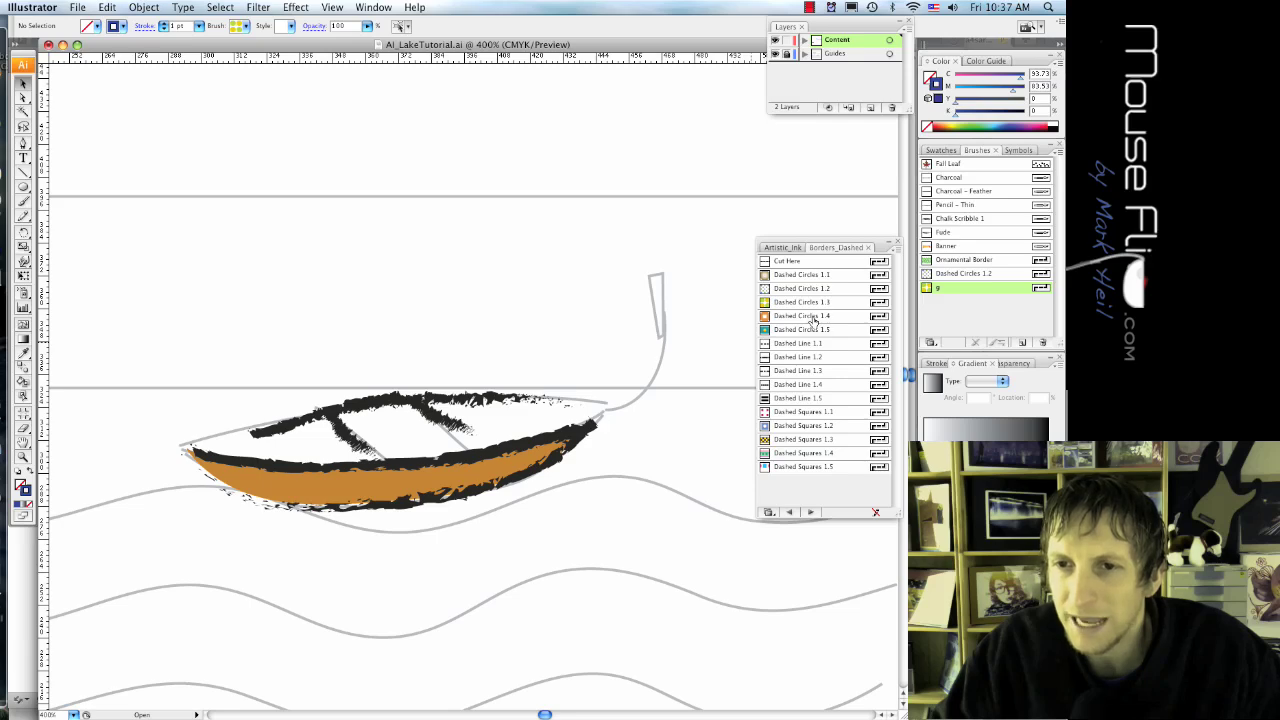
click(813, 316)
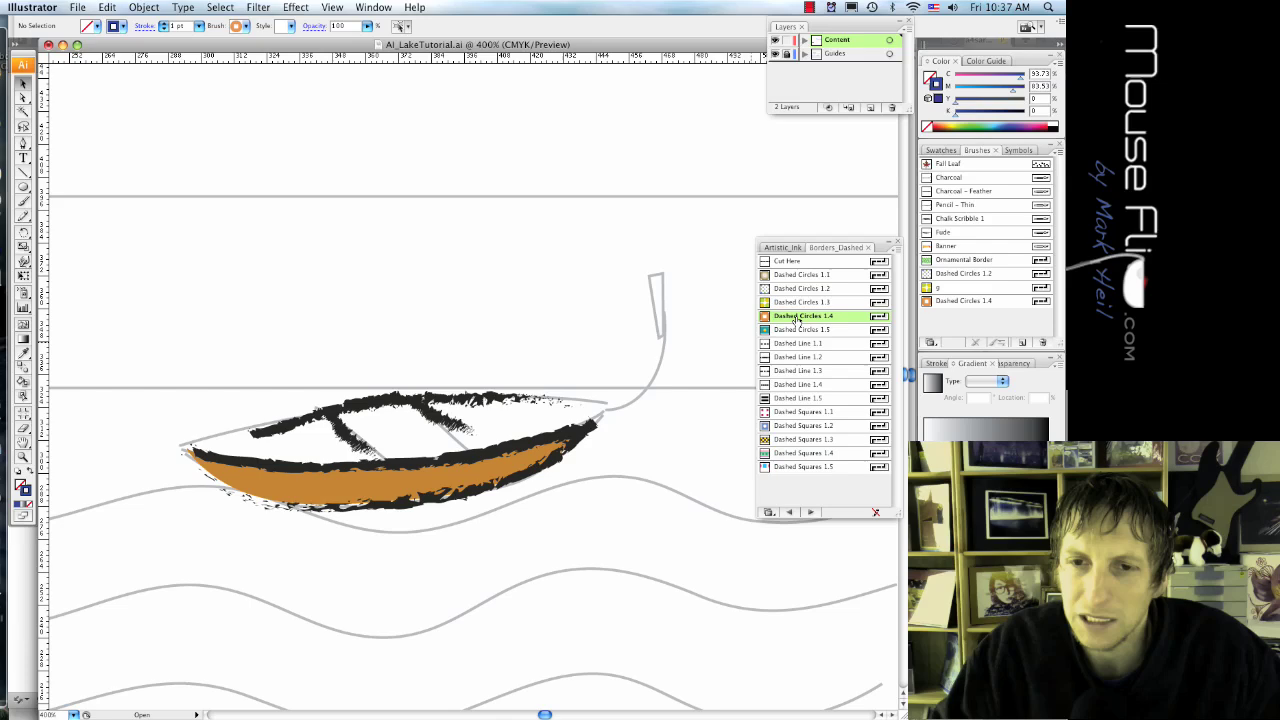
key(b)
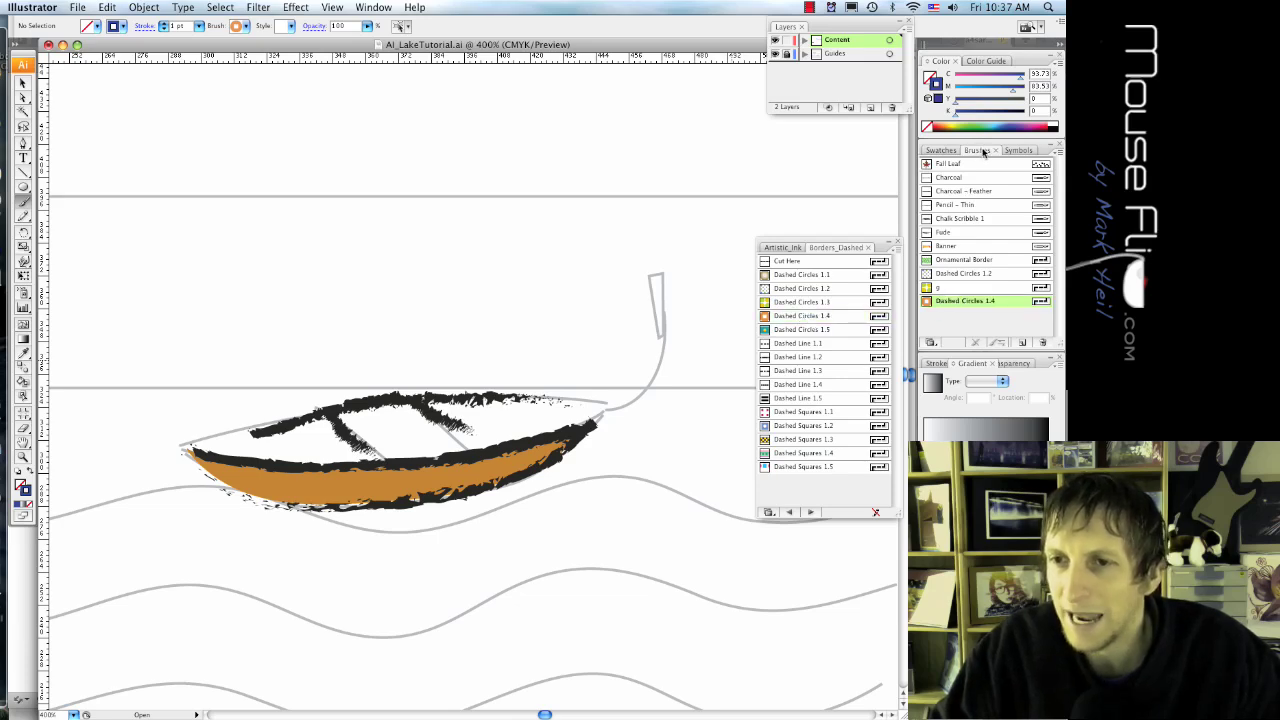
Set the Dashed Circles 1.4 brush's outer and inner corner tiles to None and its scale to 20%
double_click(944, 302)
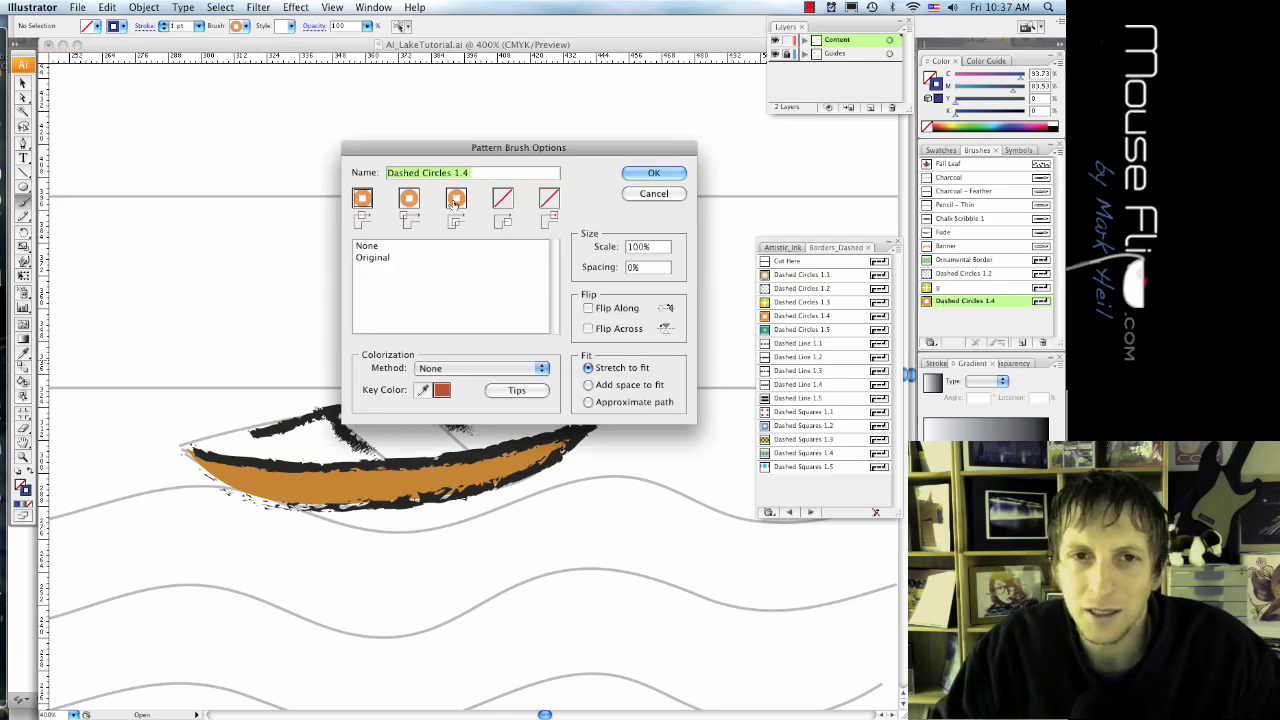
click(455, 204)
click(414, 247)
click(412, 202)
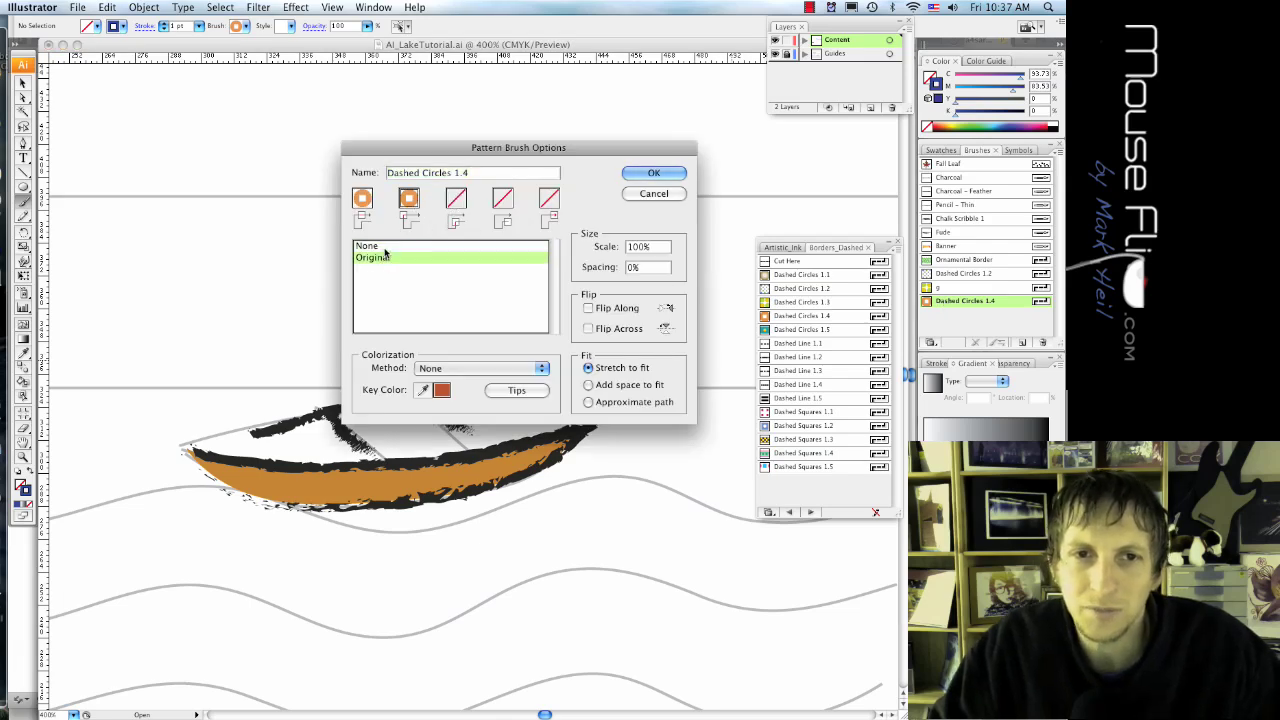
click(385, 247)
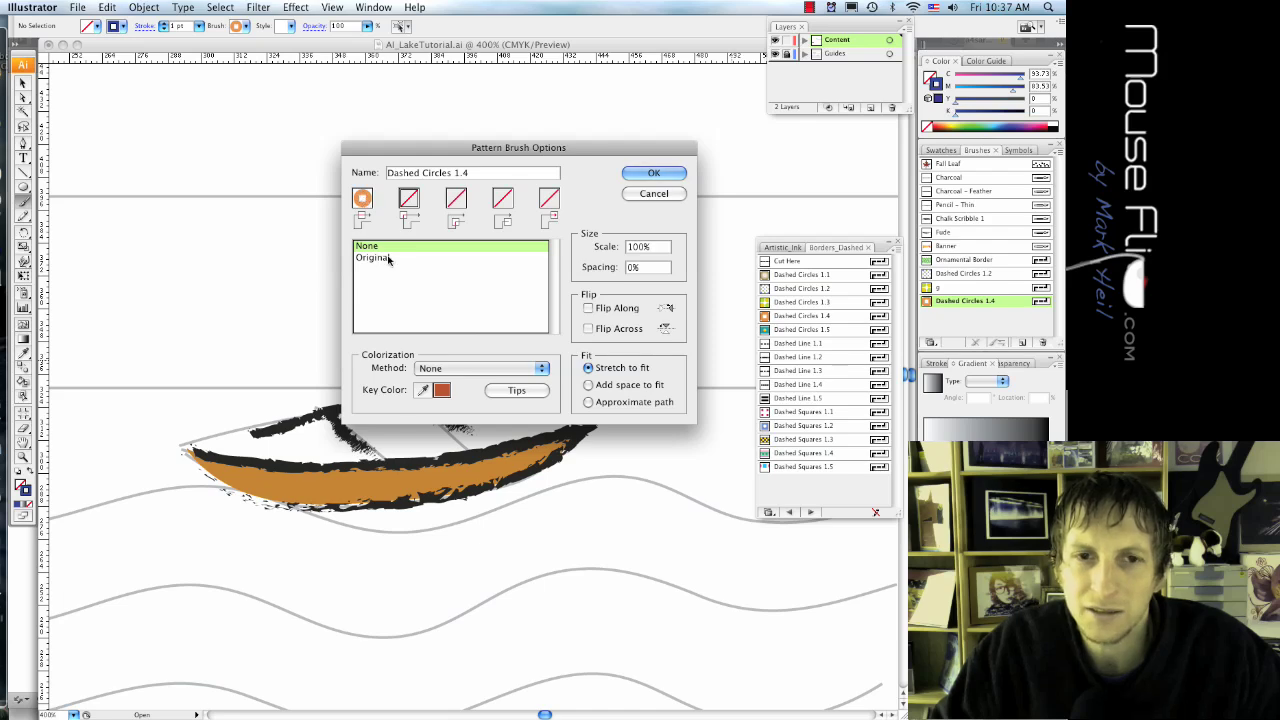
double_click(643, 246)
text(20%)
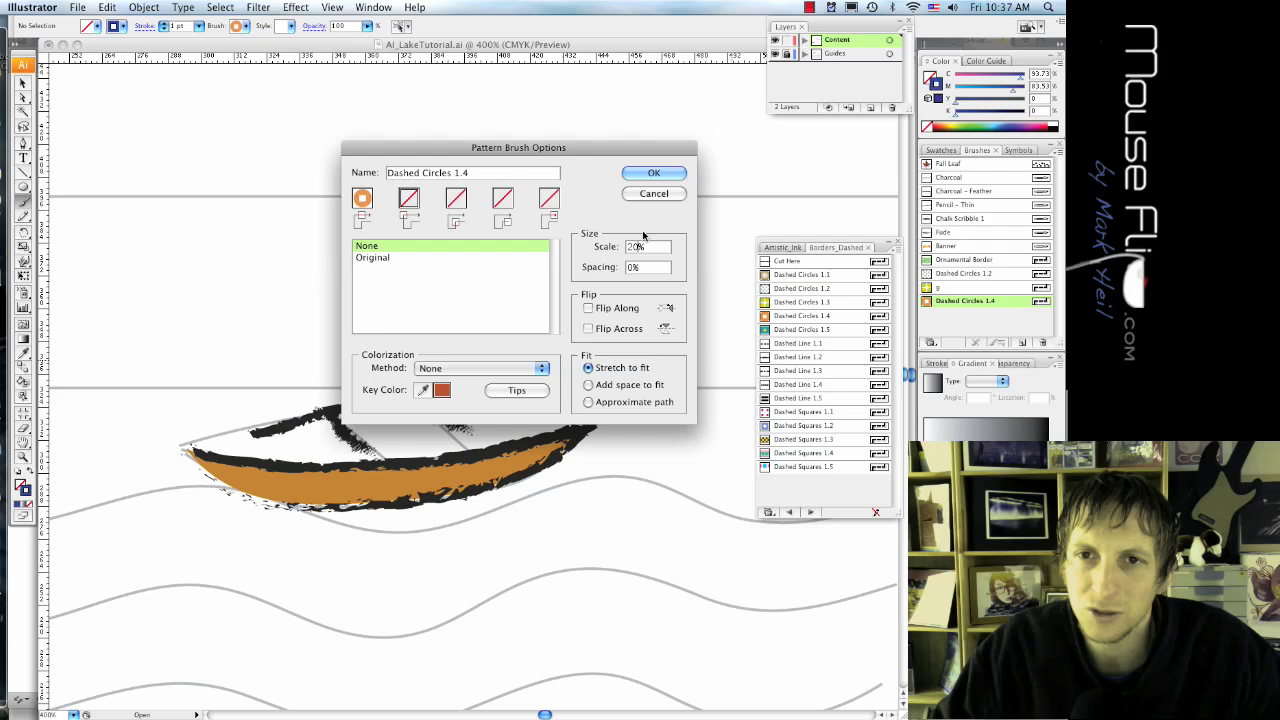
click(657, 175)
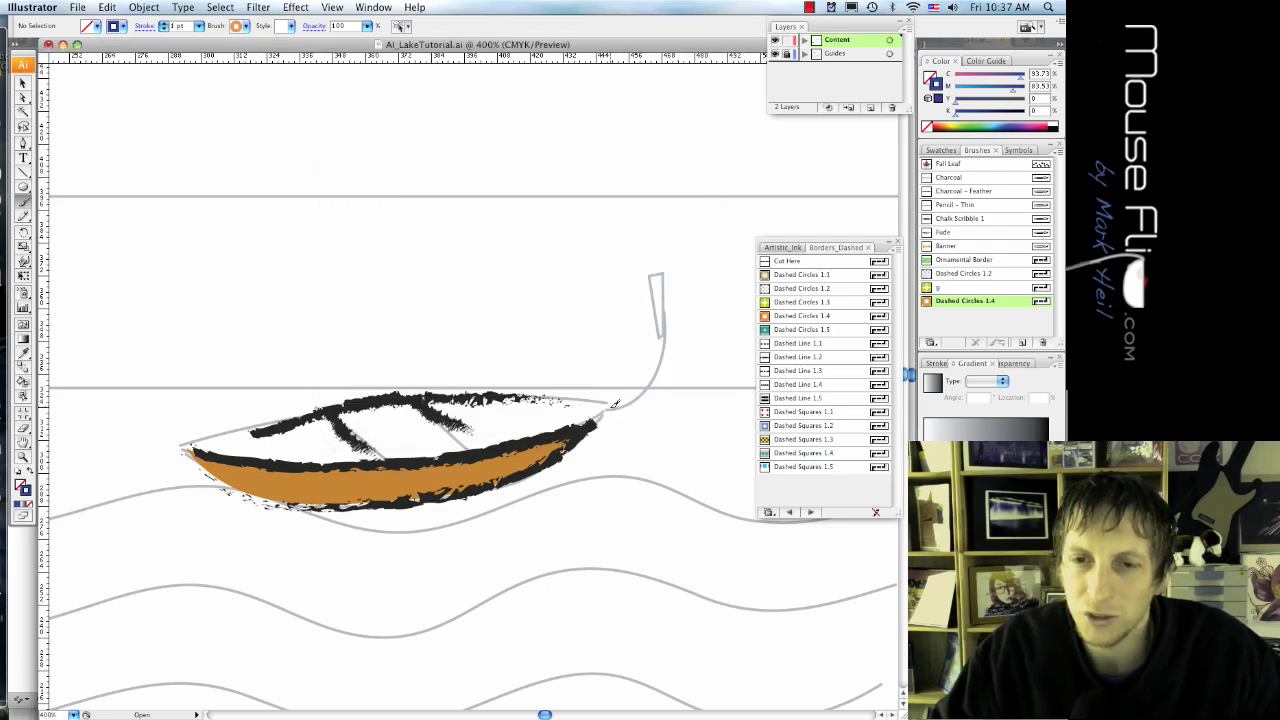
Paint the rope from the boat's tip along the curved guide with the Dashed Circles 1.4 brush and deselect it
drag(668, 342, 668, 343)
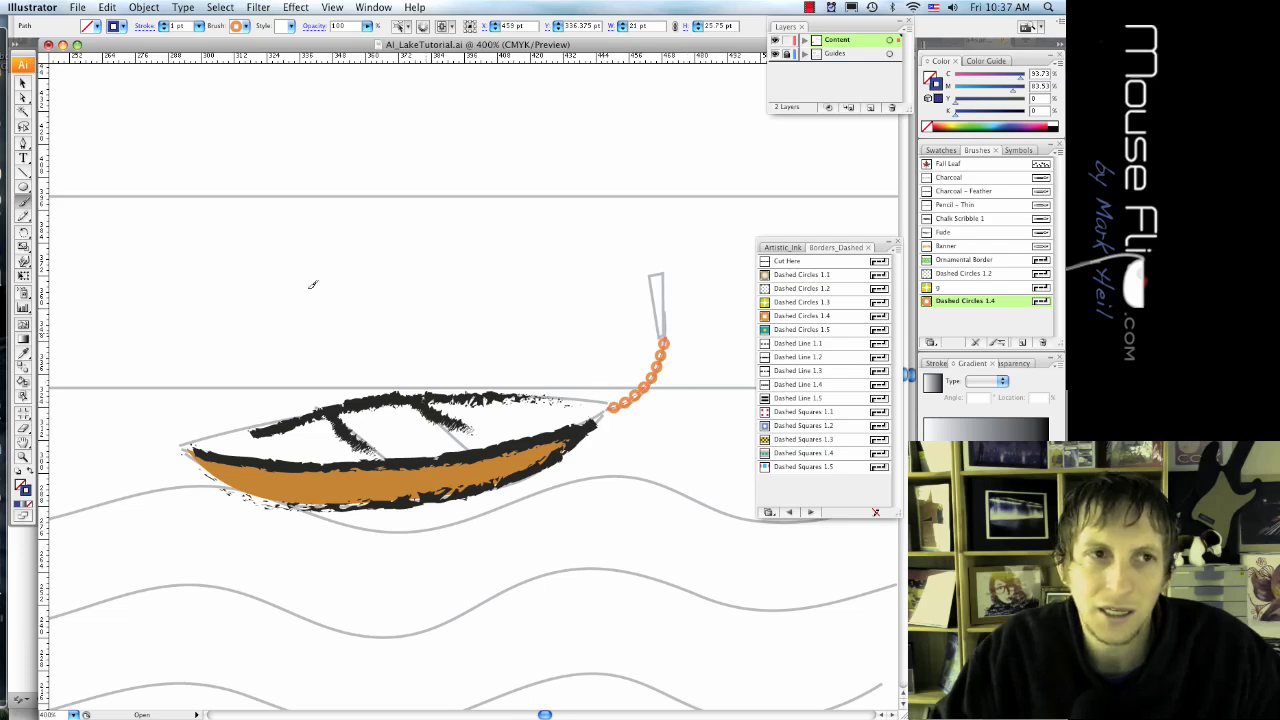
click(25, 85)
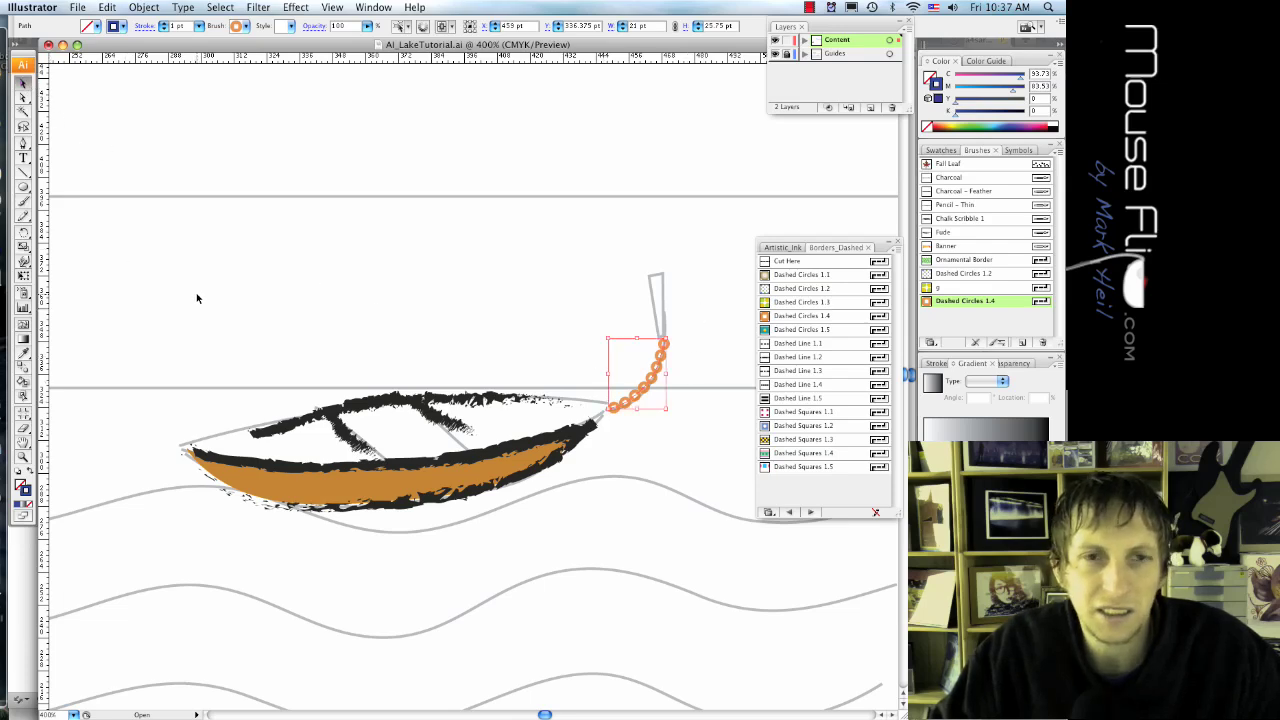
click(434, 291)
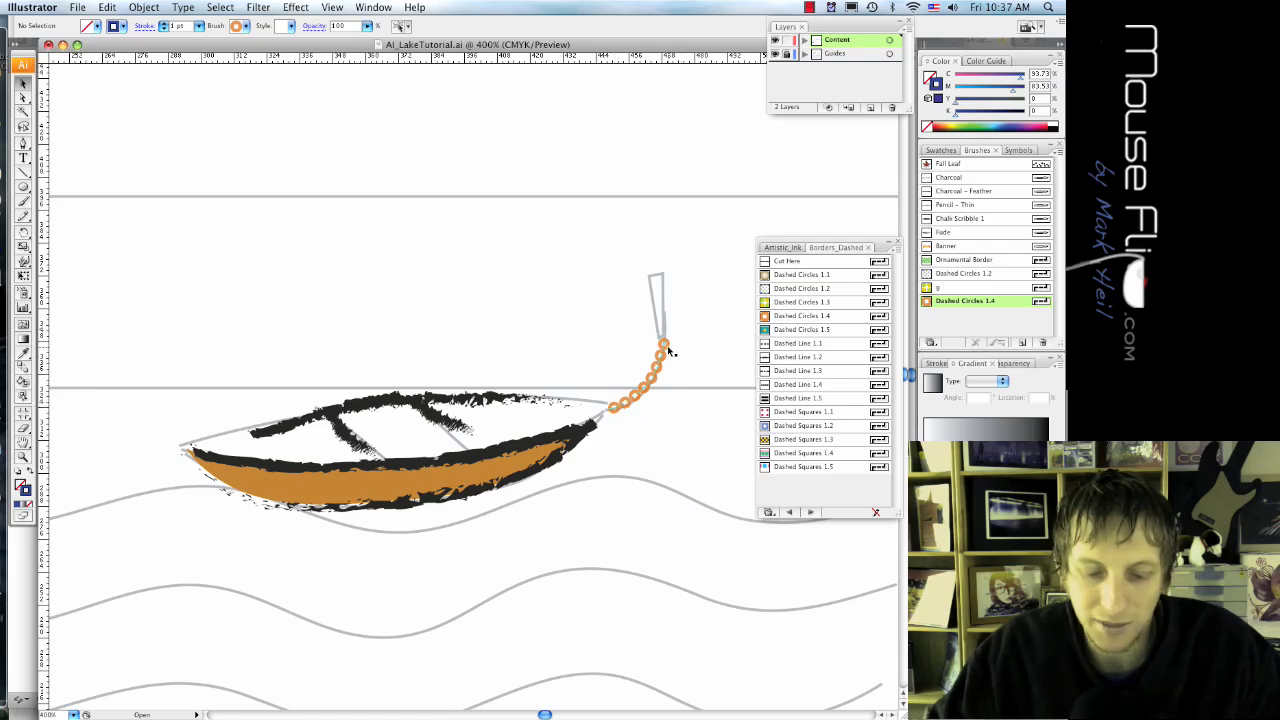
Paint a closed loop around the narrow guide shape at the rope's upper end and apply the Charcoal brush to it
key(b)
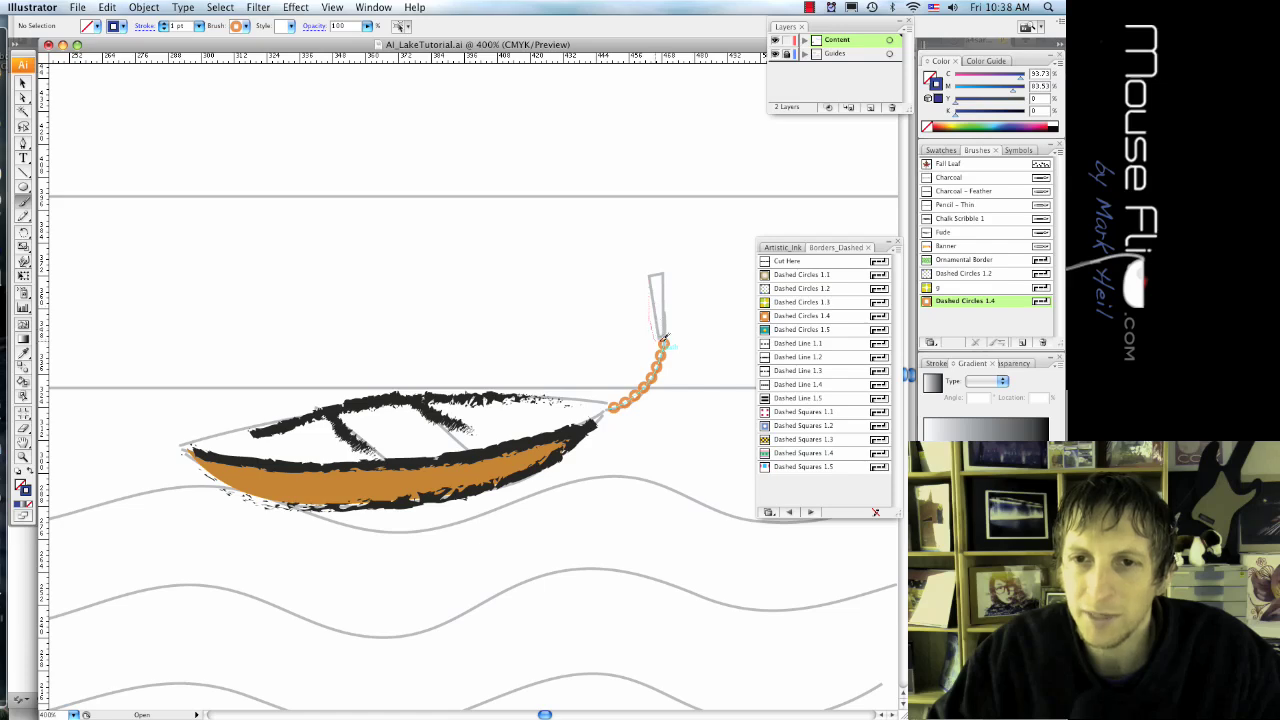
mouse_move(664, 338)
mouse_down()
mouse_move(670, 272)
mouse_move(658, 274)
mouse_up()
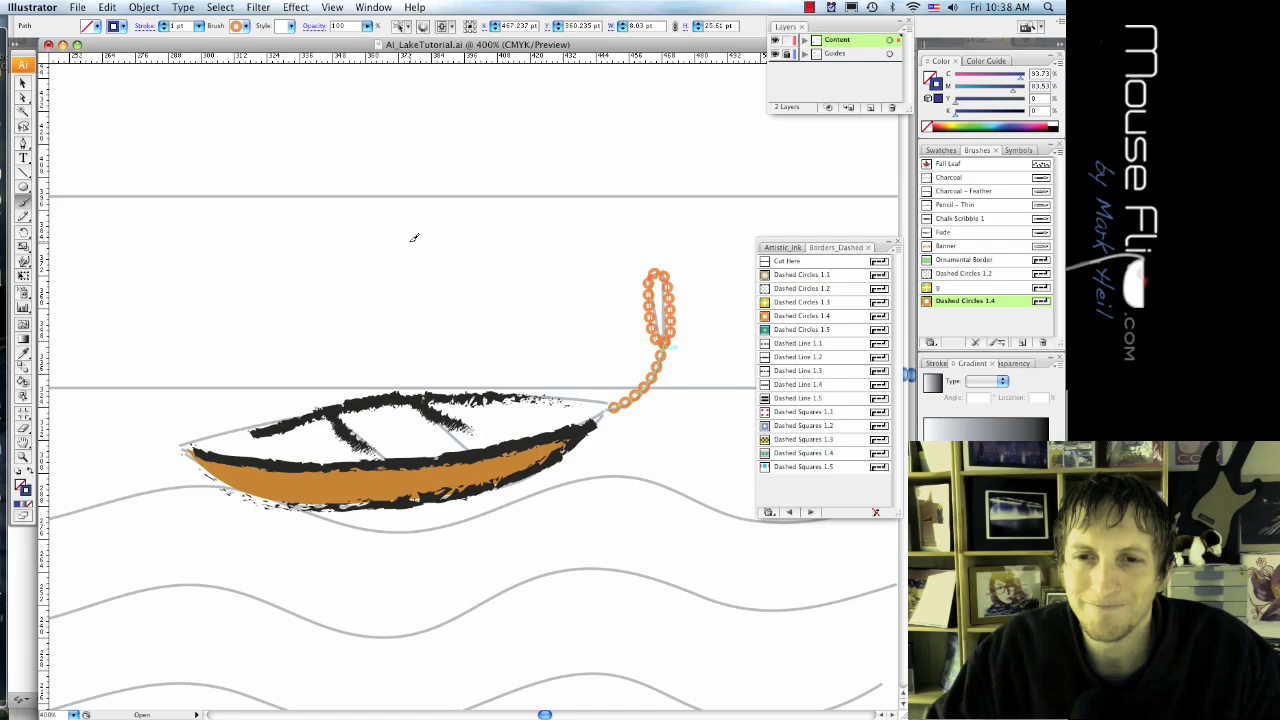
click(958, 219)
click(958, 193)
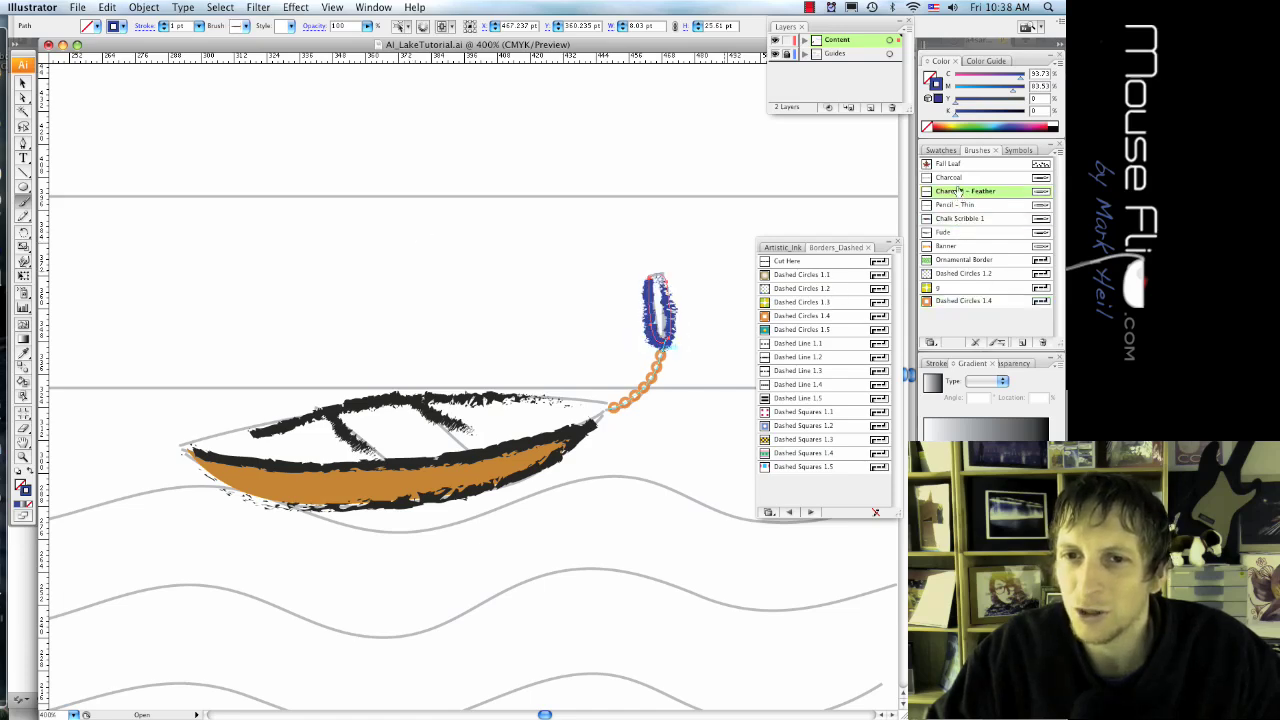
click(955, 178)
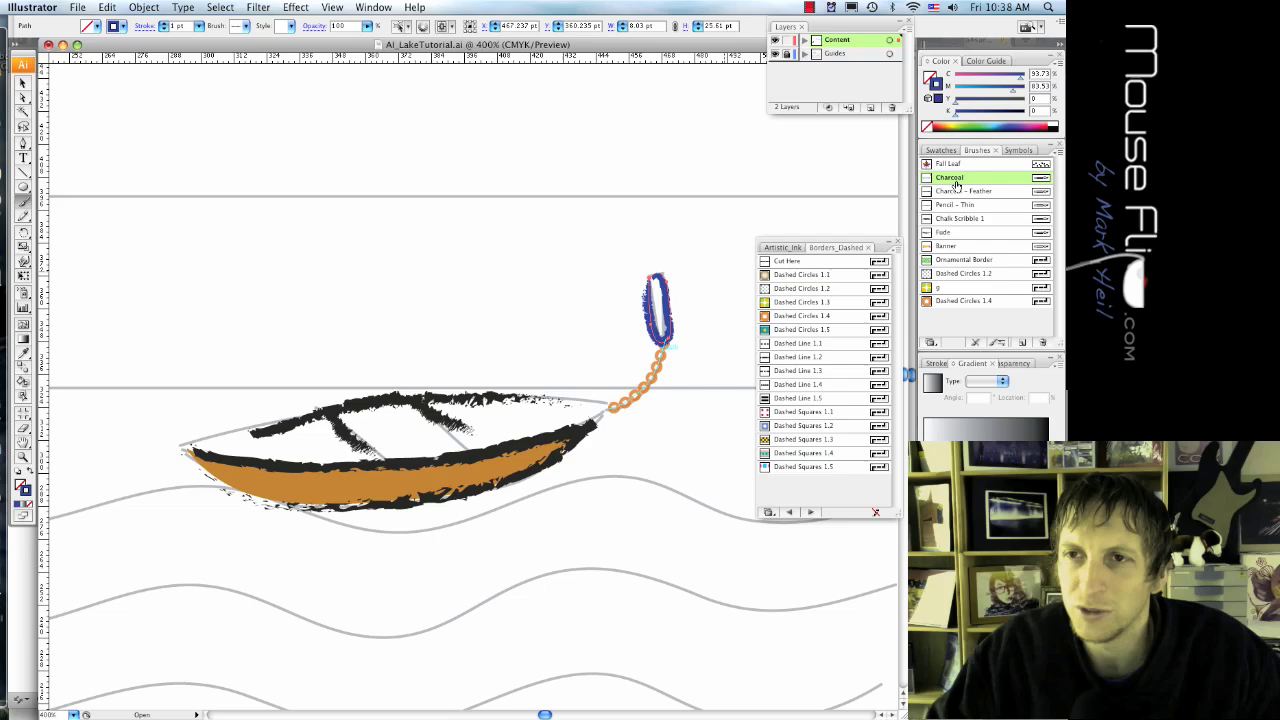
Give the closed loop at the rope's upper end a black stroke and a brown fill
click(1017, 123)
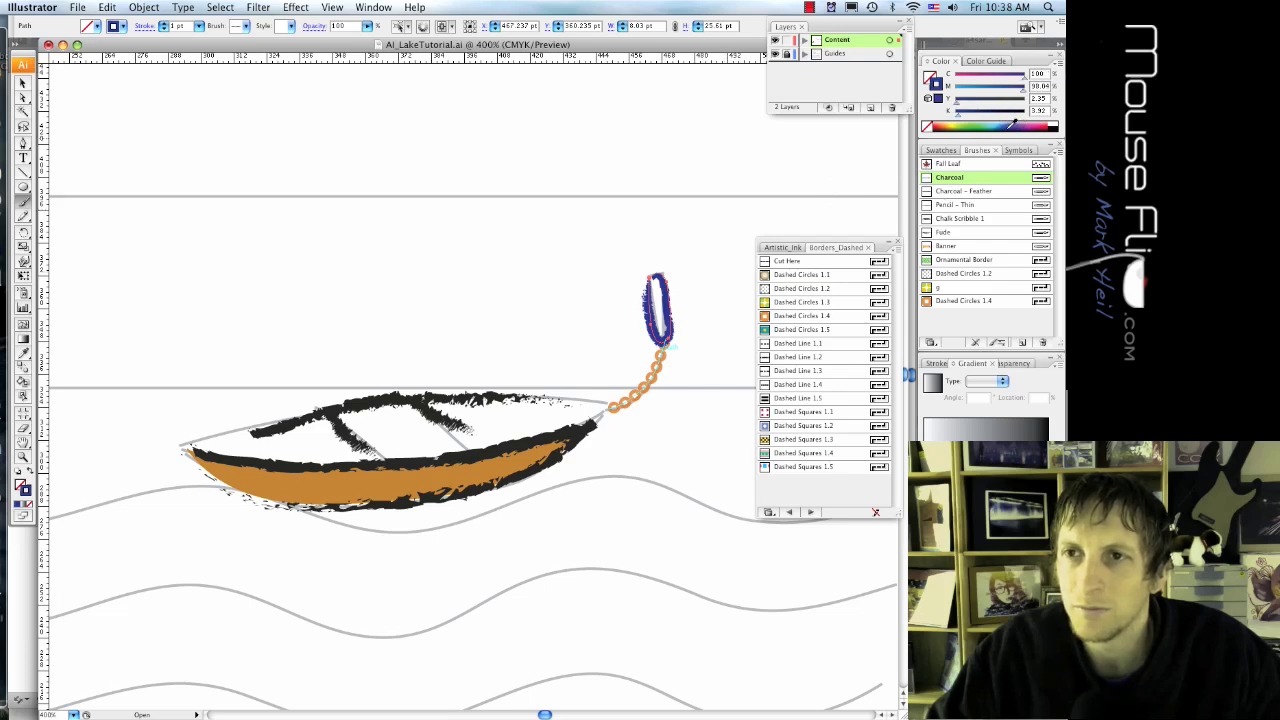
click(1033, 120)
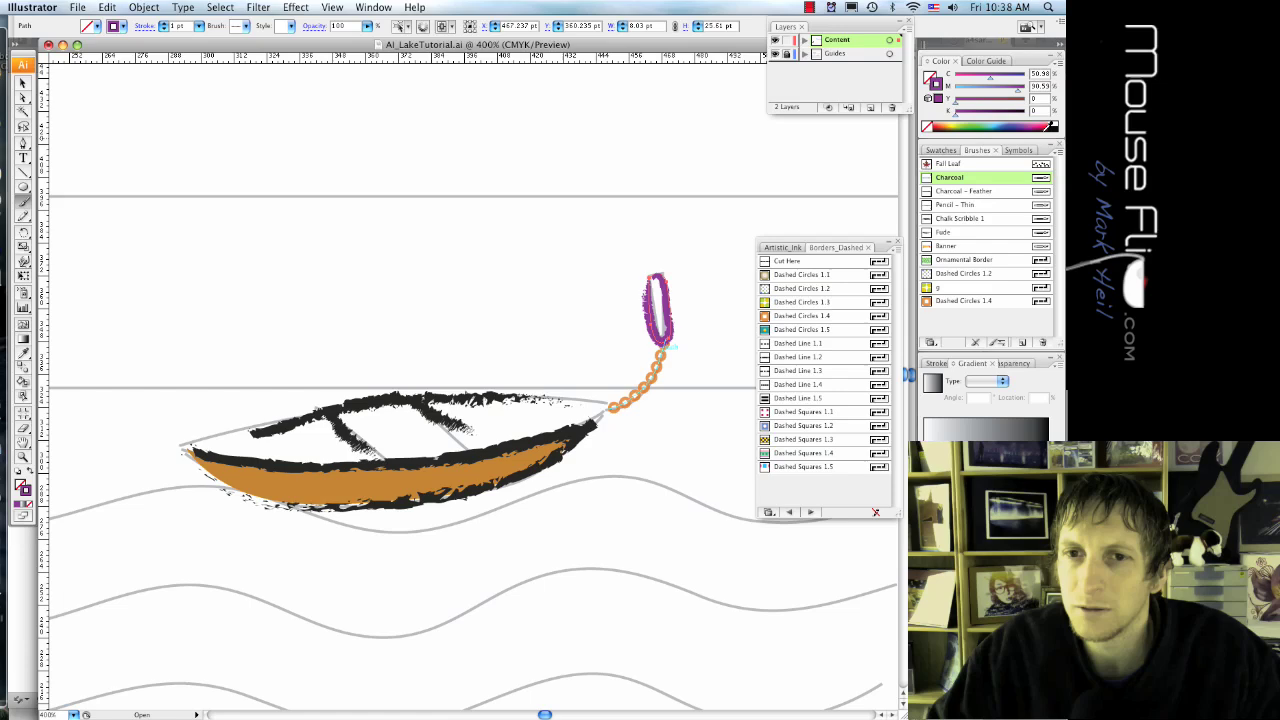
click(1053, 126)
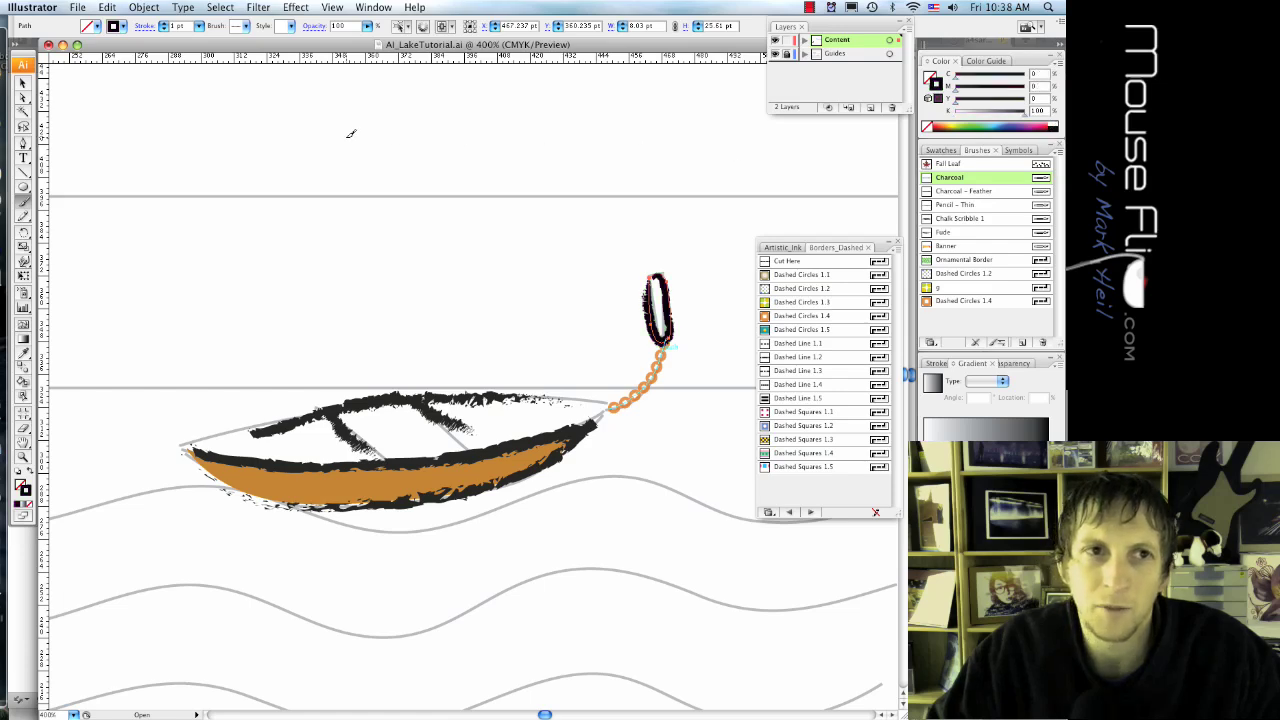
click(96, 28)
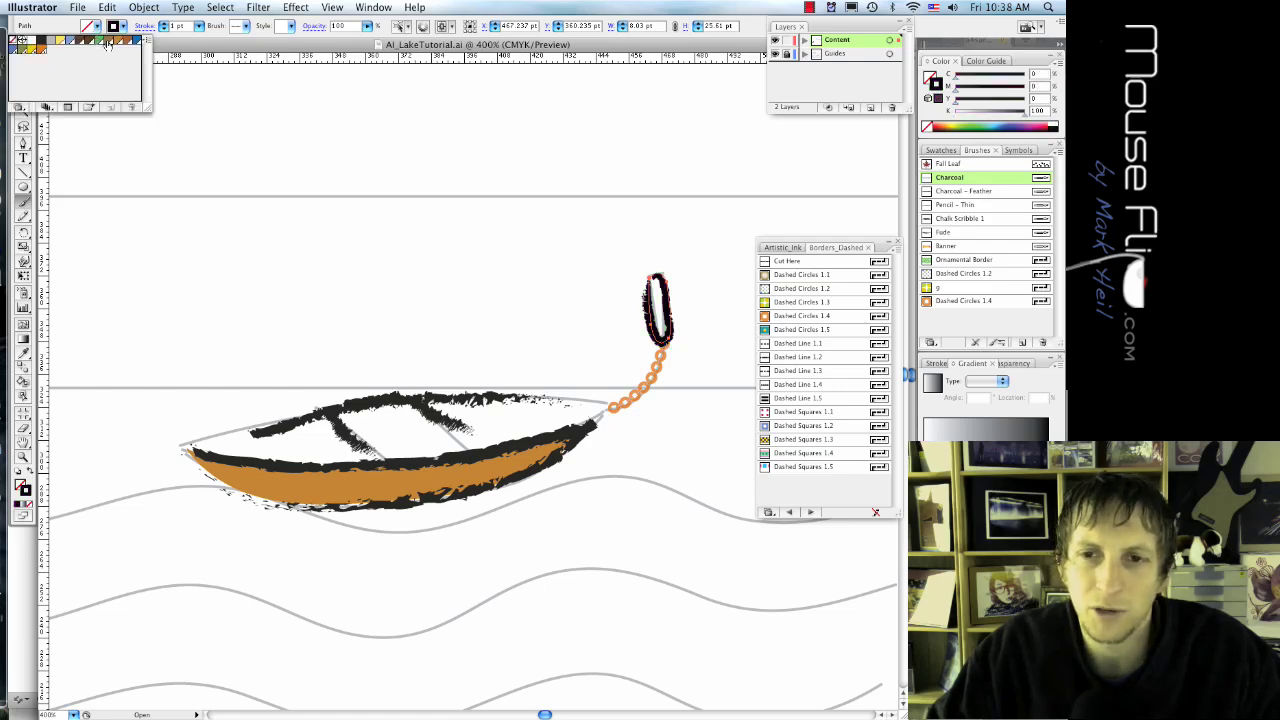
click(108, 45)
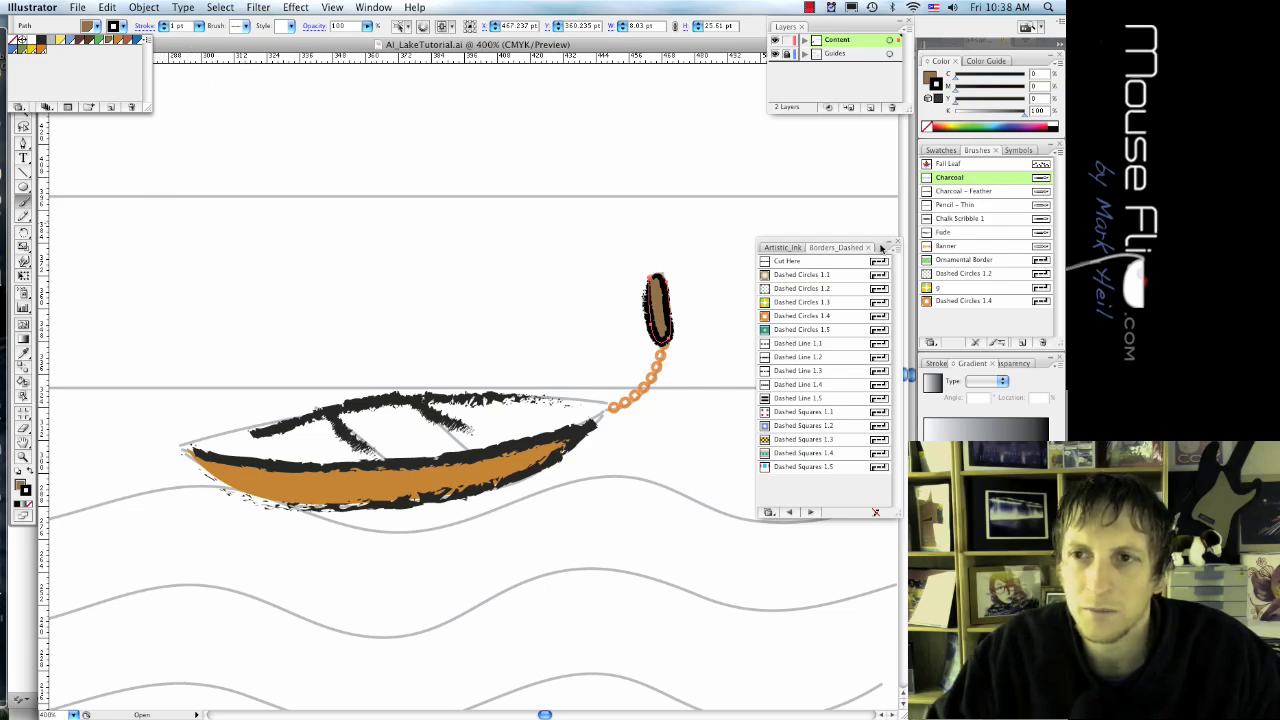
Set the Charcoal brush's width to 70%, apply the change to its existing strokes and deselect the loop
double_click(970, 178)
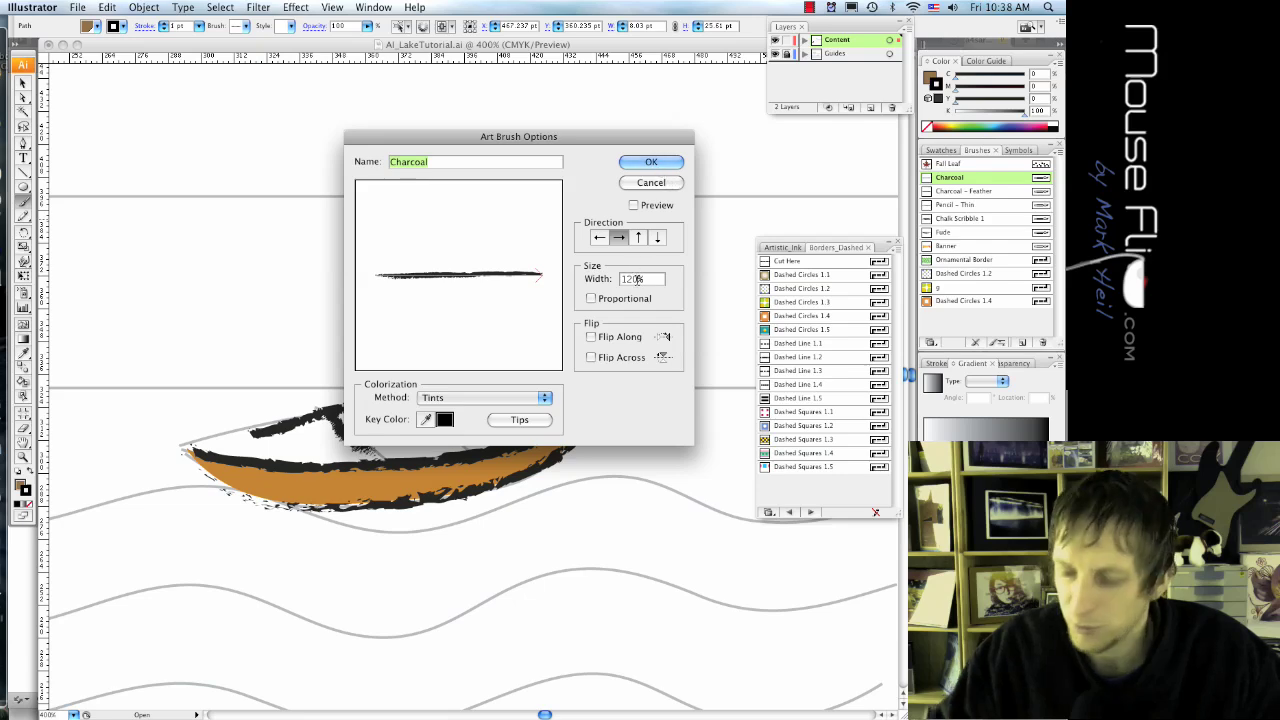
drag(638, 280, 592, 266)
text(70)
key(Return)
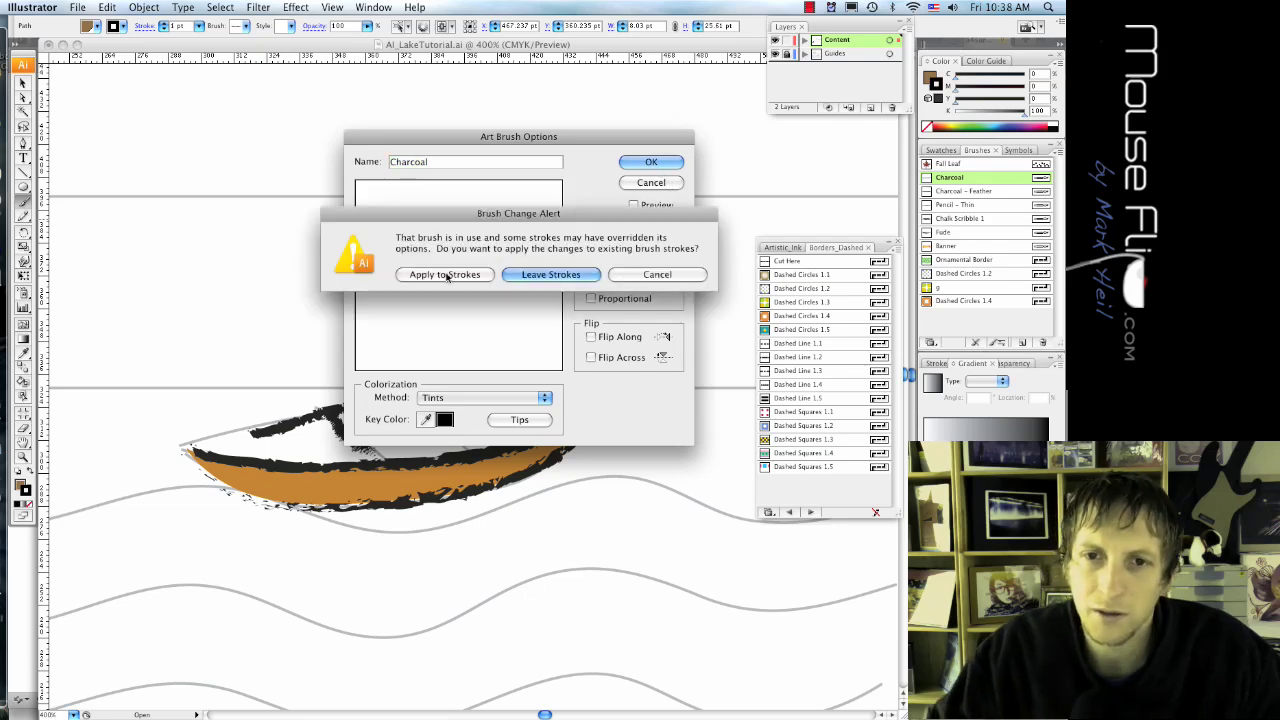
click(445, 275)
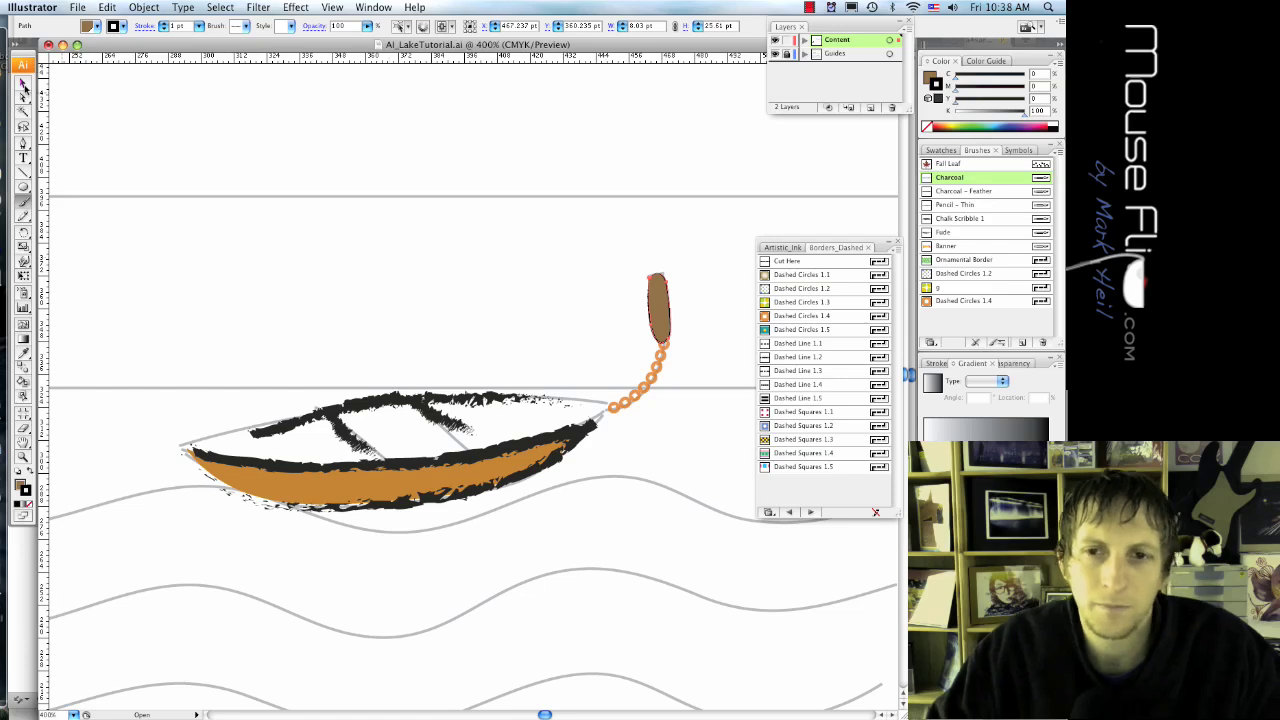
click(24, 85)
click(168, 258)
Paint both sides of the tree trunk along the guides with the Charcoal – Feather brush
key(super+plus)
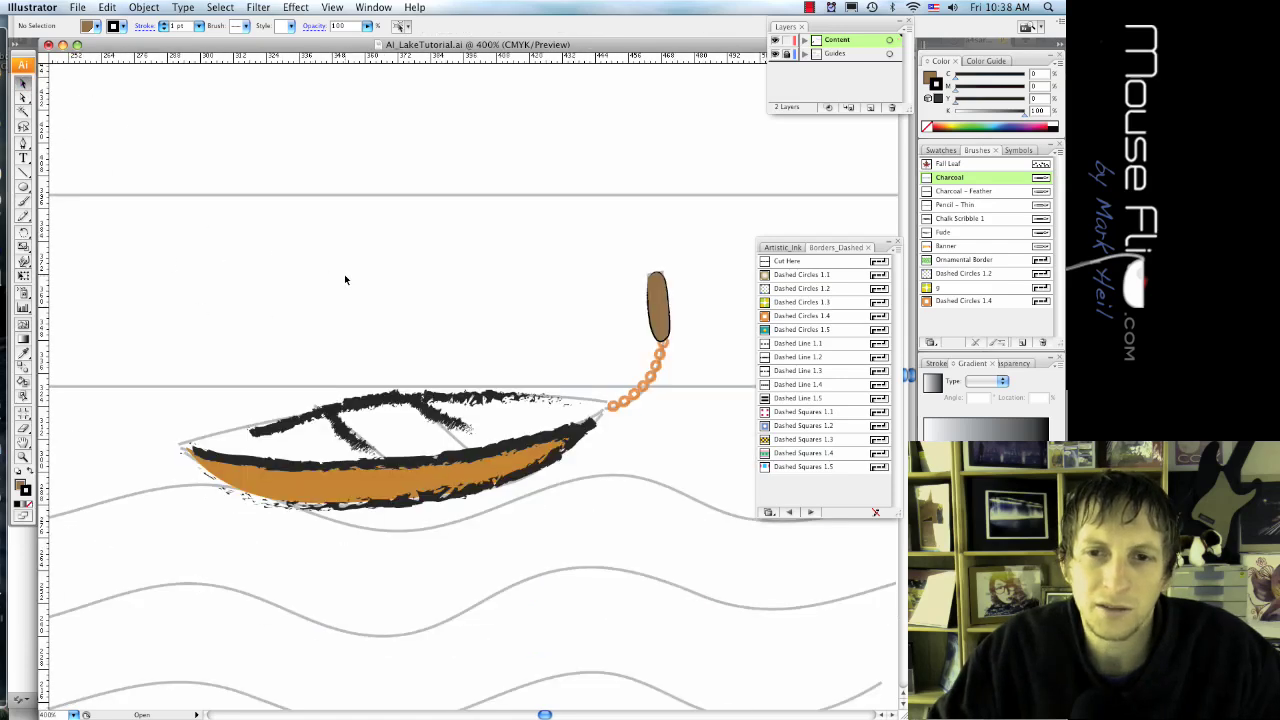
scroll(344, 274, down, 3)
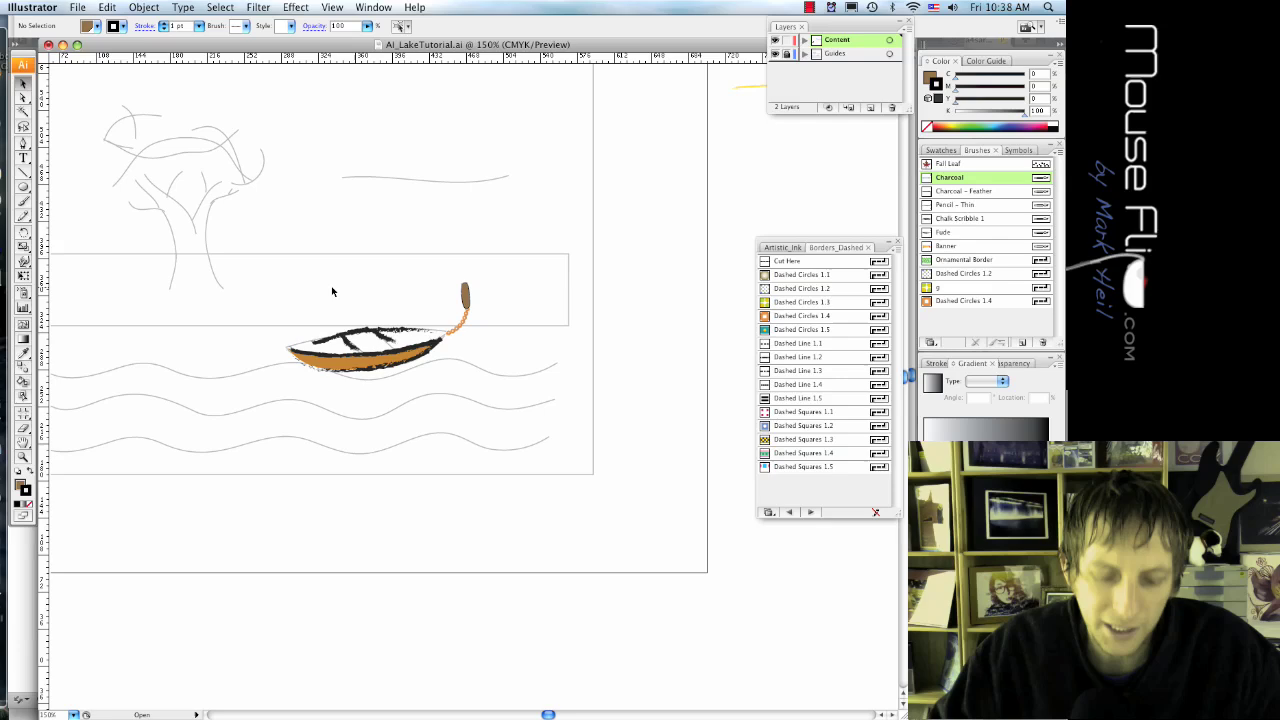
scroll(300, 289, left, 2)
key(b)
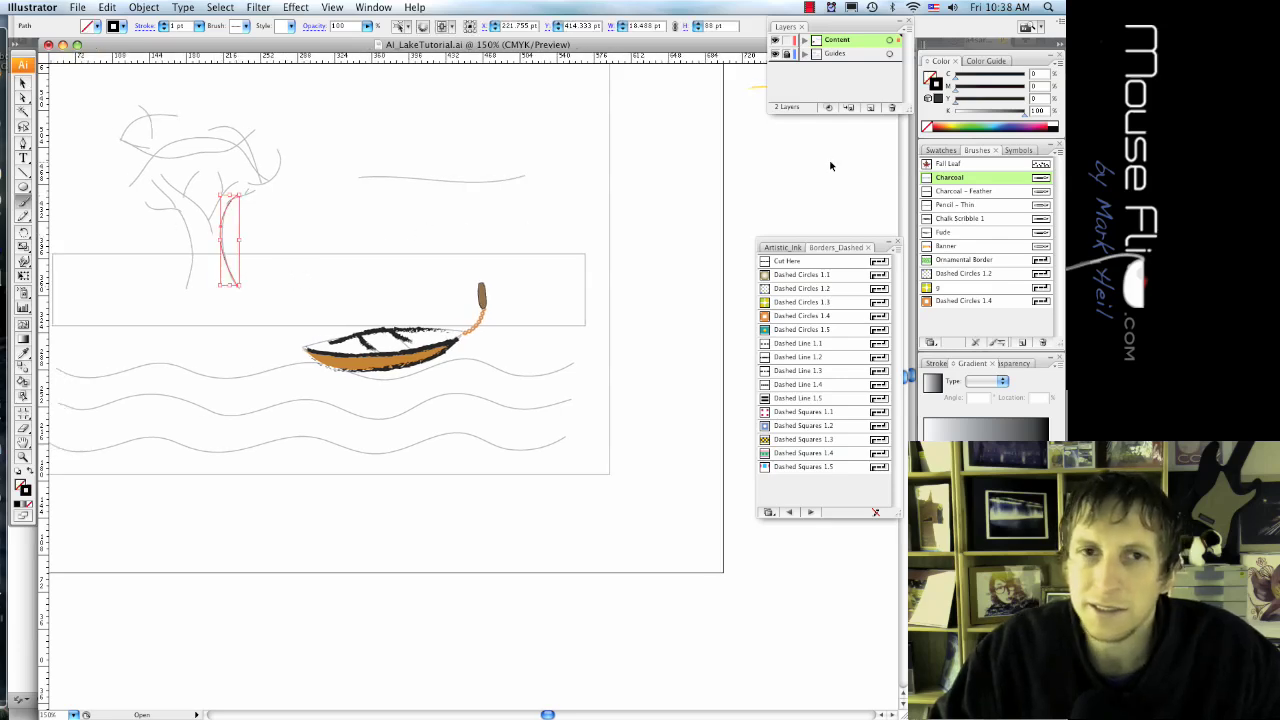
click(968, 193)
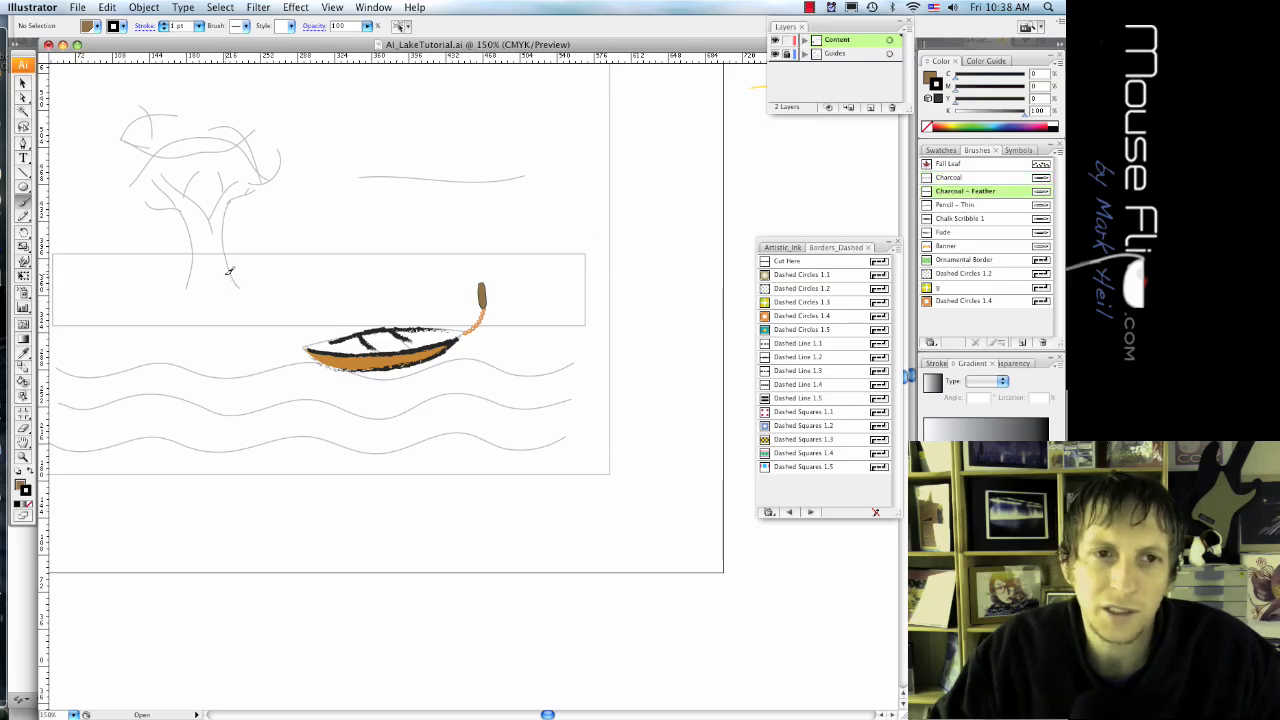
drag(238, 198, 254, 190)
drag(183, 293, 198, 209)
key(super+z)
mouse_move(187, 285)
mouse_down()
mouse_move(188, 229)
mouse_move(164, 187)
mouse_up()
Paint the tree's branches along the guide lines and group all trunk and branch strokes
scroll(206, 230, up, 4)
scroll(208, 228, down, 4)
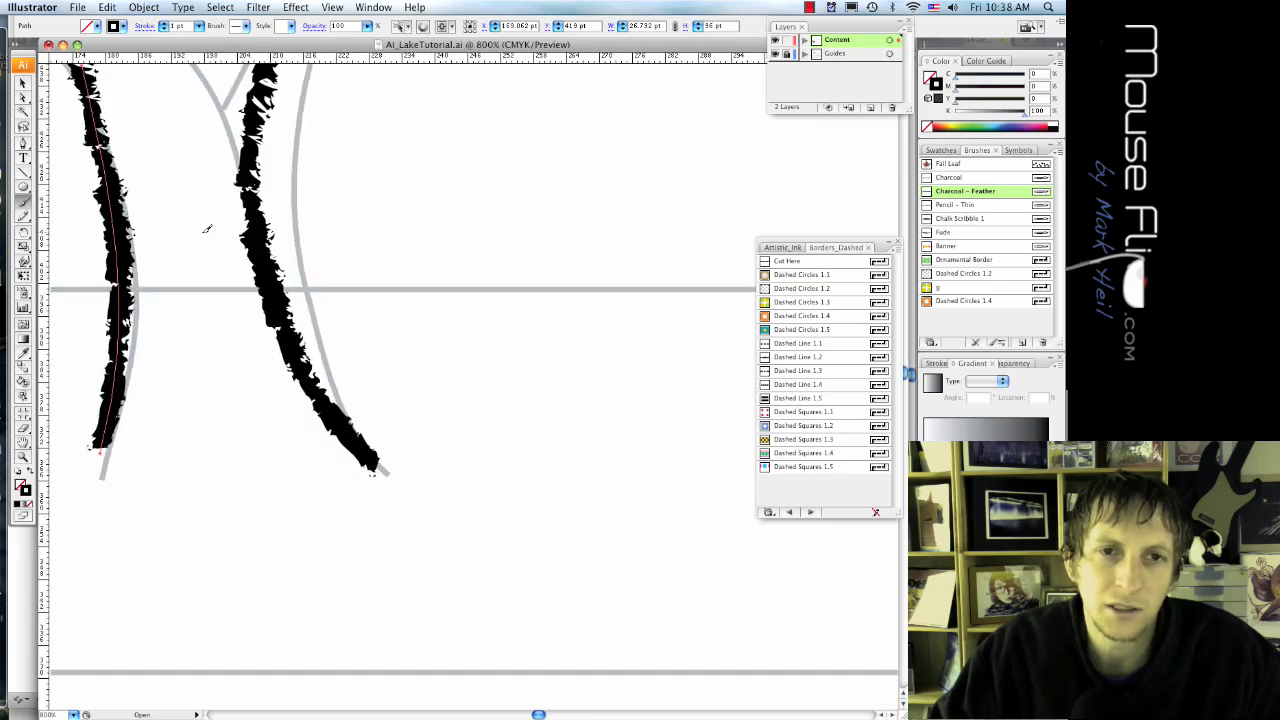
scroll(208, 228, down, 1)
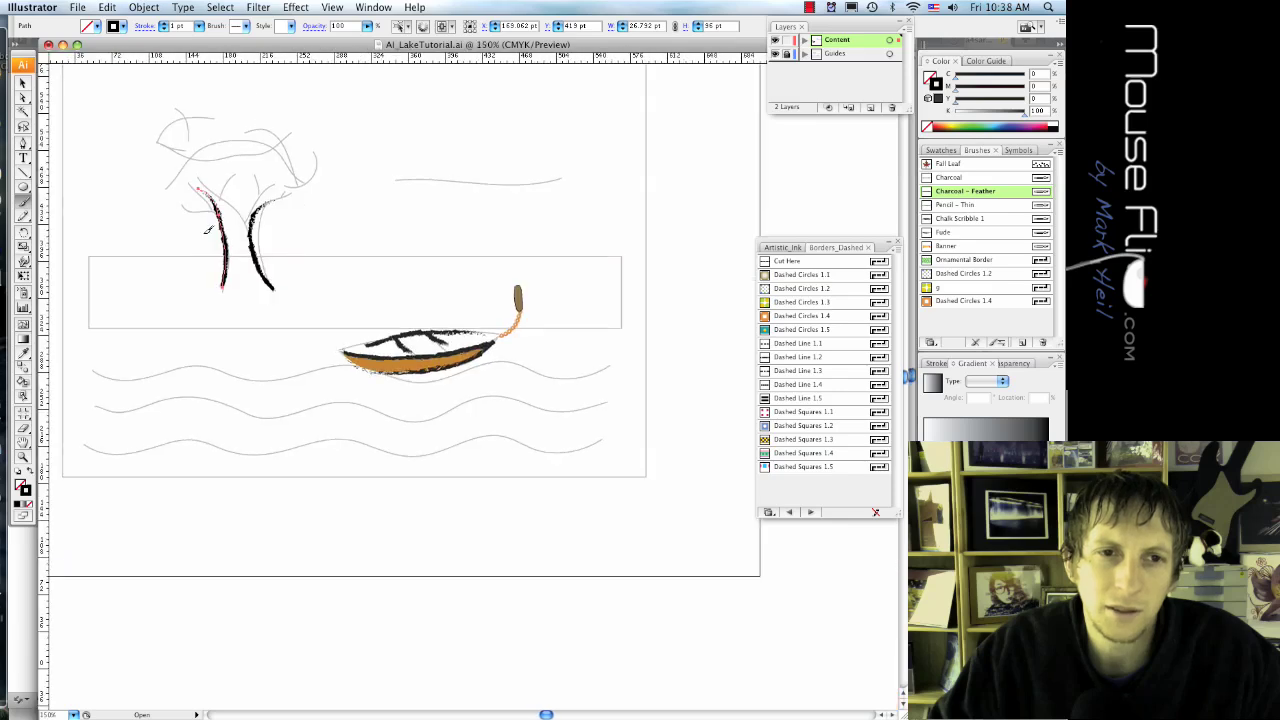
mouse_move(205, 245)
mouse_down()
mouse_move(186, 242)
mouse_move(236, 207)
mouse_move(254, 221)
mouse_move(251, 246)
mouse_move(284, 229)
mouse_move(200, 210)
mouse_up()
click(24, 85)
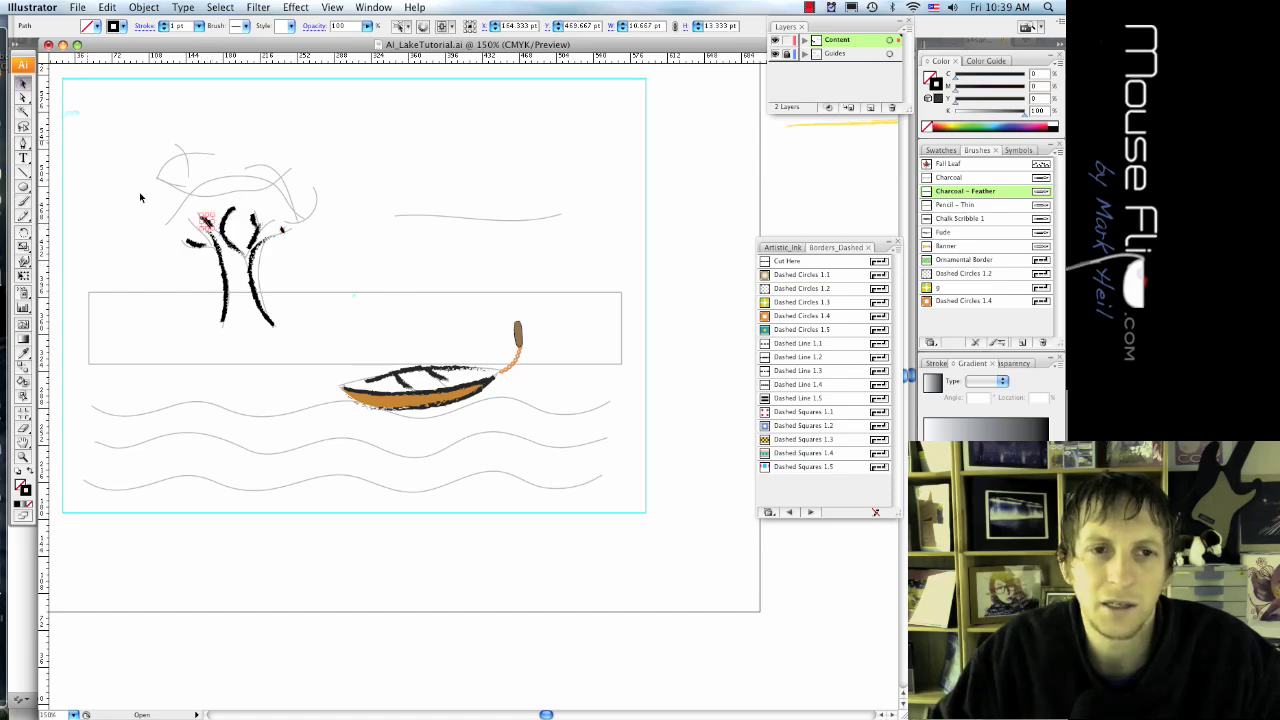
mouse_move(288, 357)
mouse_down()
mouse_move(213, 194)
mouse_move(170, 196)
mouse_up()
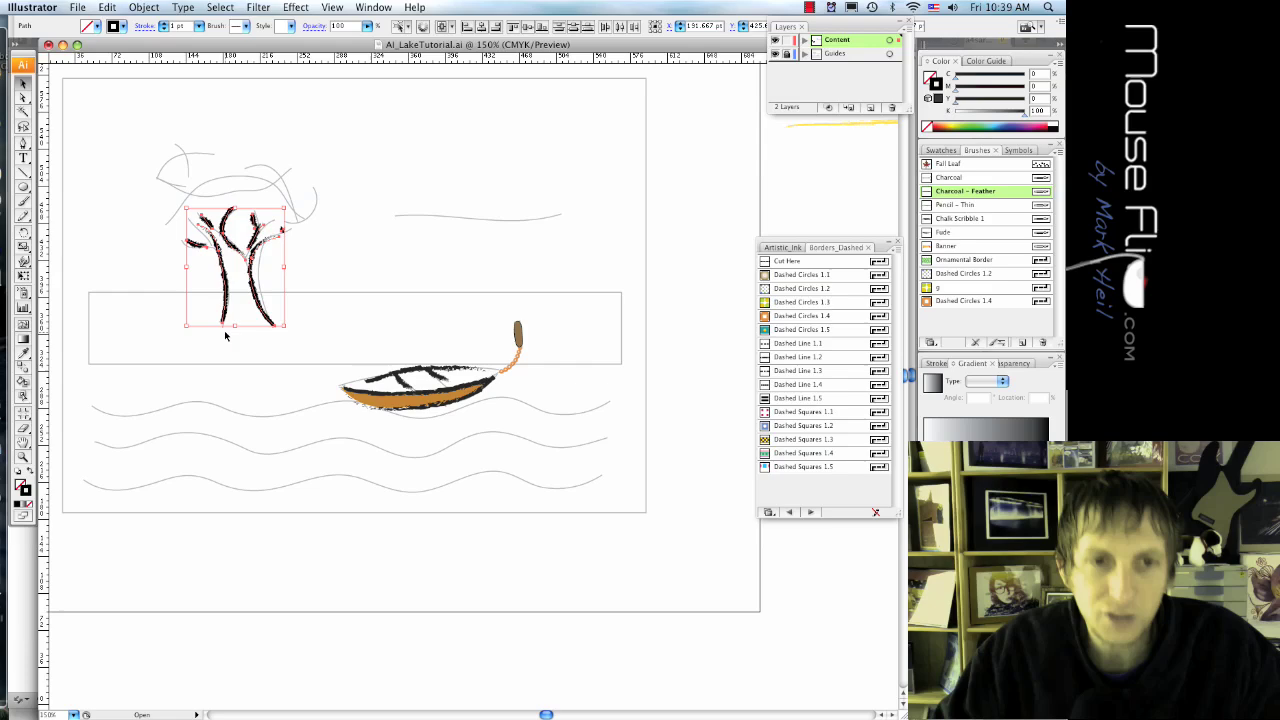
key(super+z)
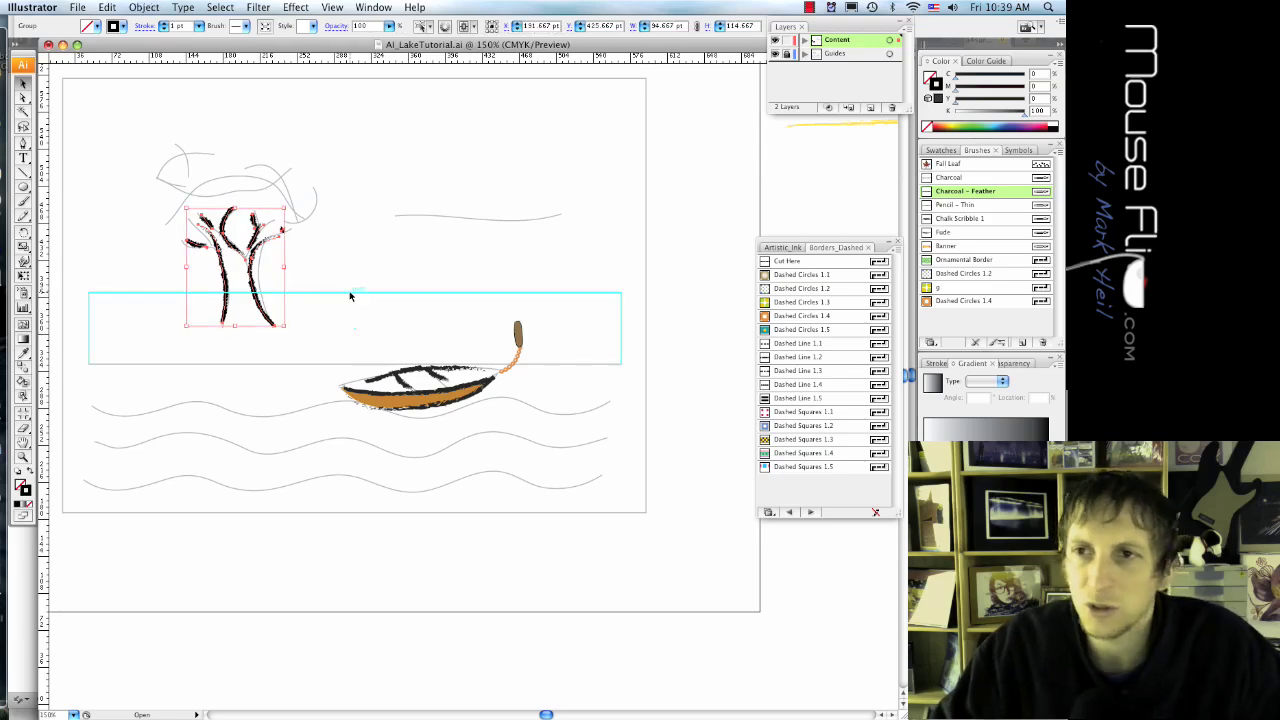
Apply the Chalk Scribble 1 brush to the grouped tree in black and deselect it
click(1022, 124)
key(super+z)
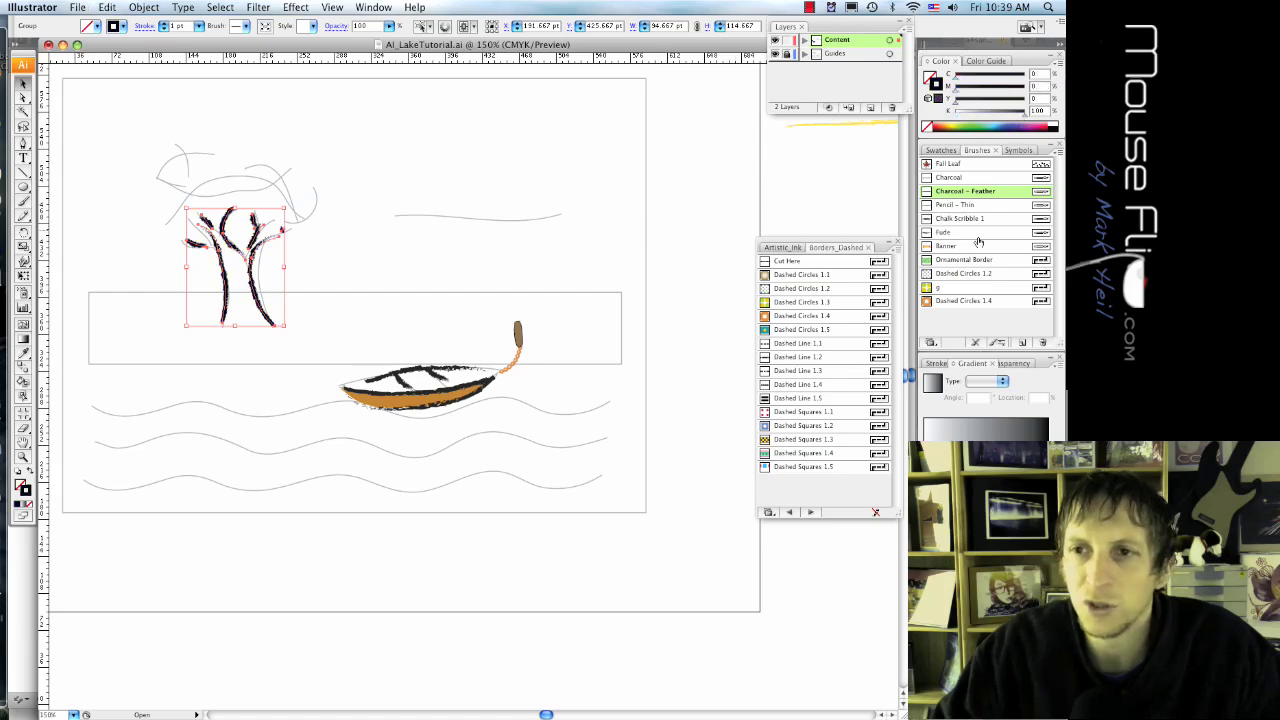
click(968, 218)
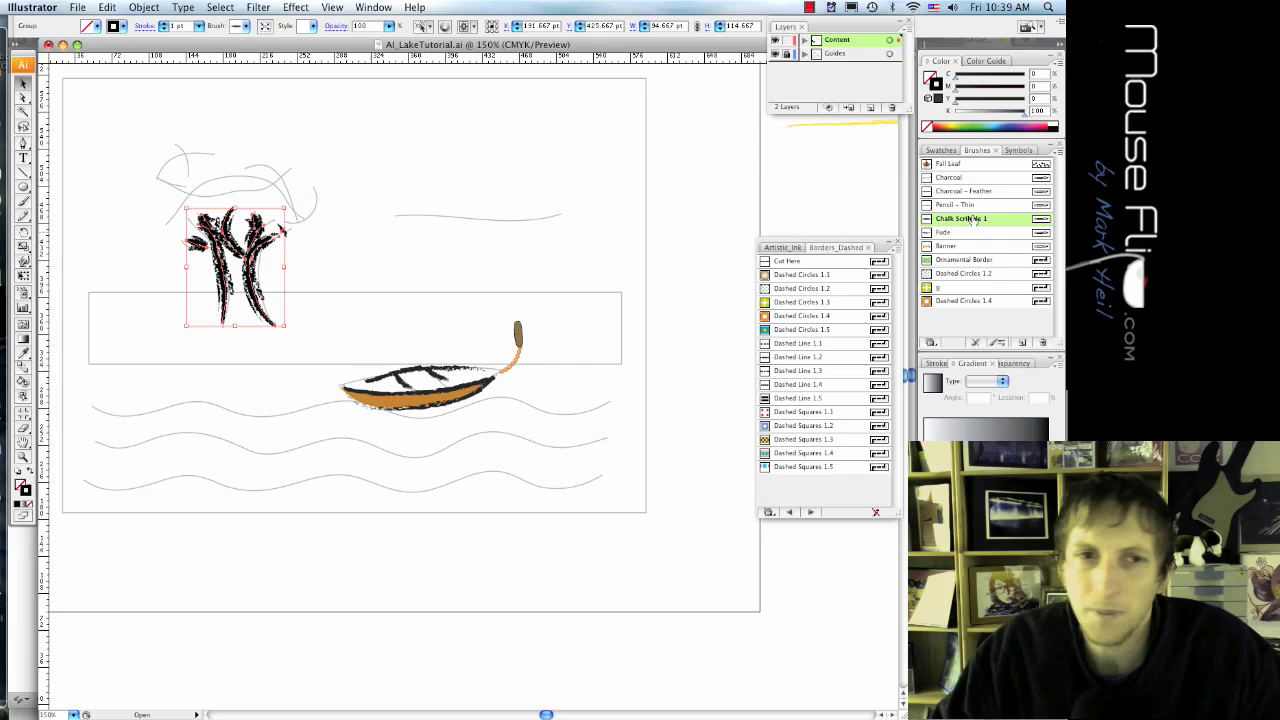
click(183, 164)
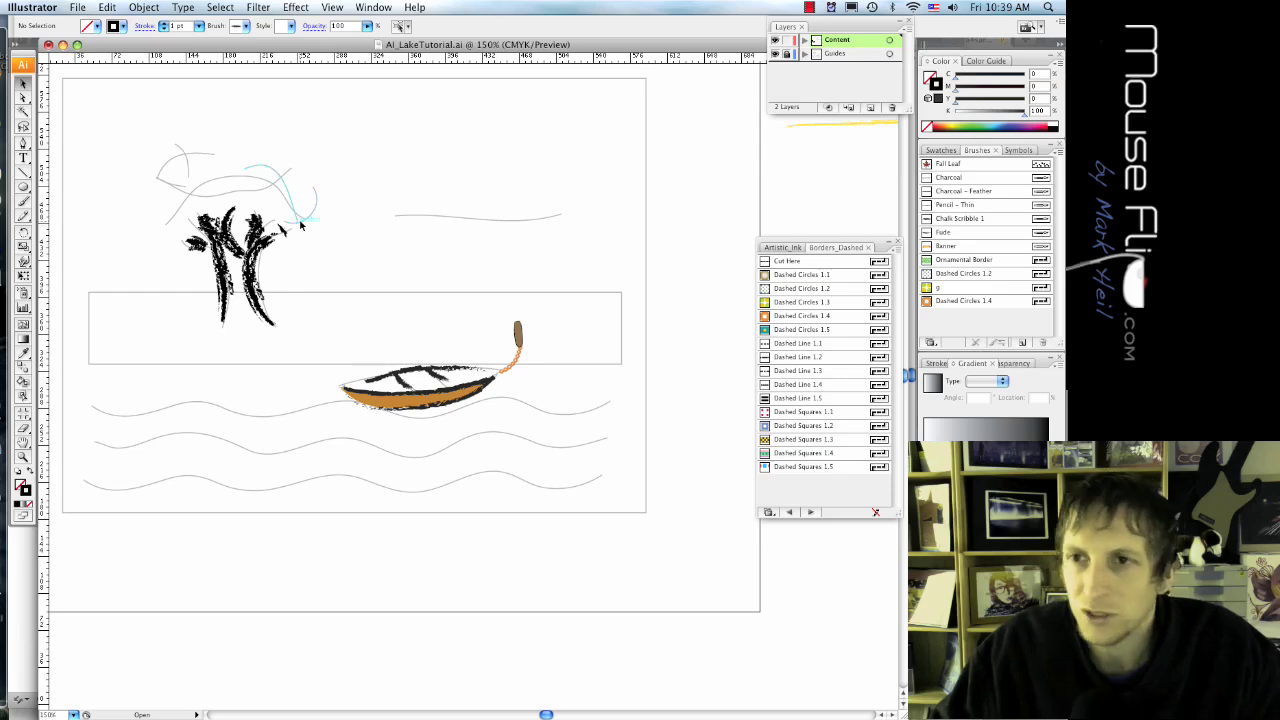
Set the Fall Leaf scatter brush's colorization method to Hue Shift
click(949, 165)
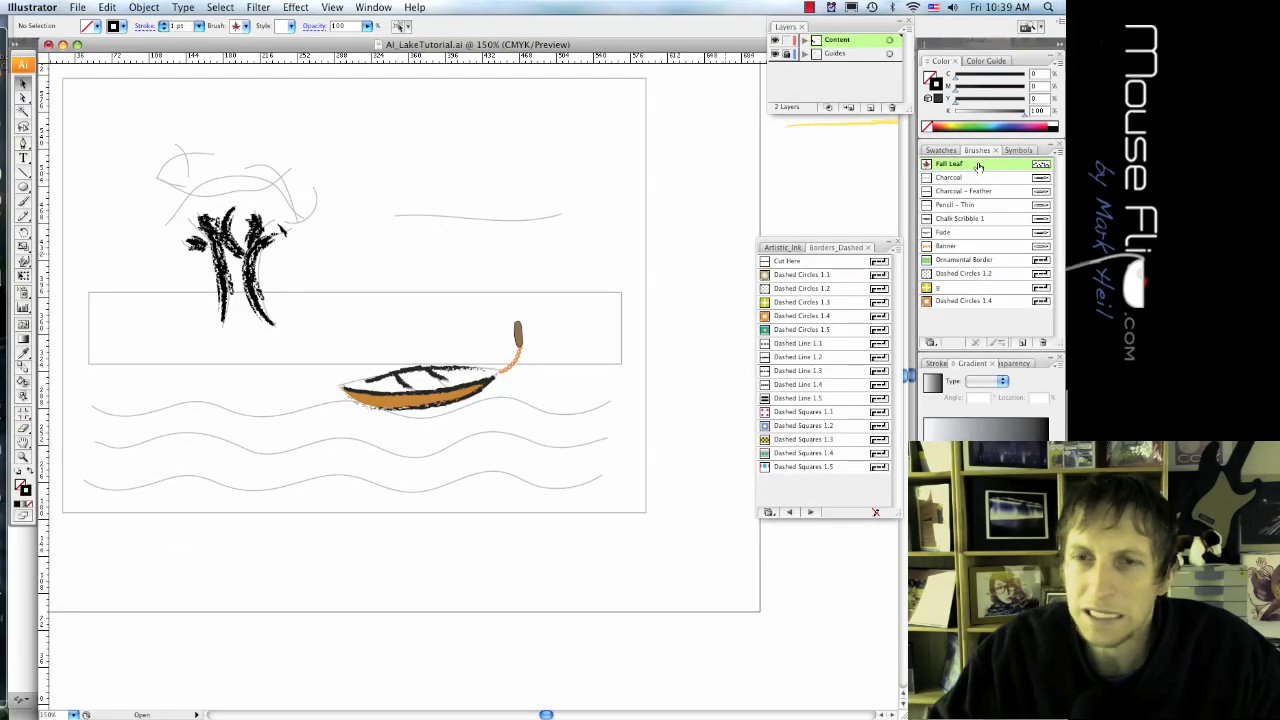
double_click(979, 166)
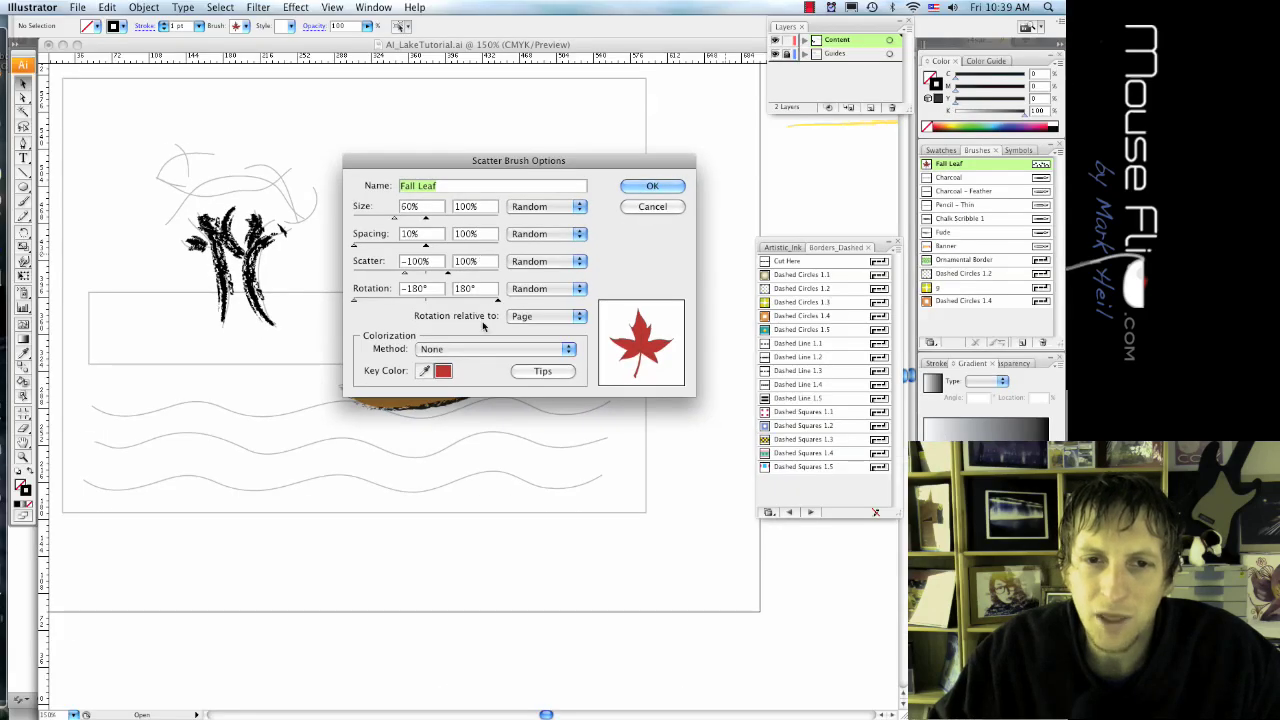
click(461, 348)
click(438, 397)
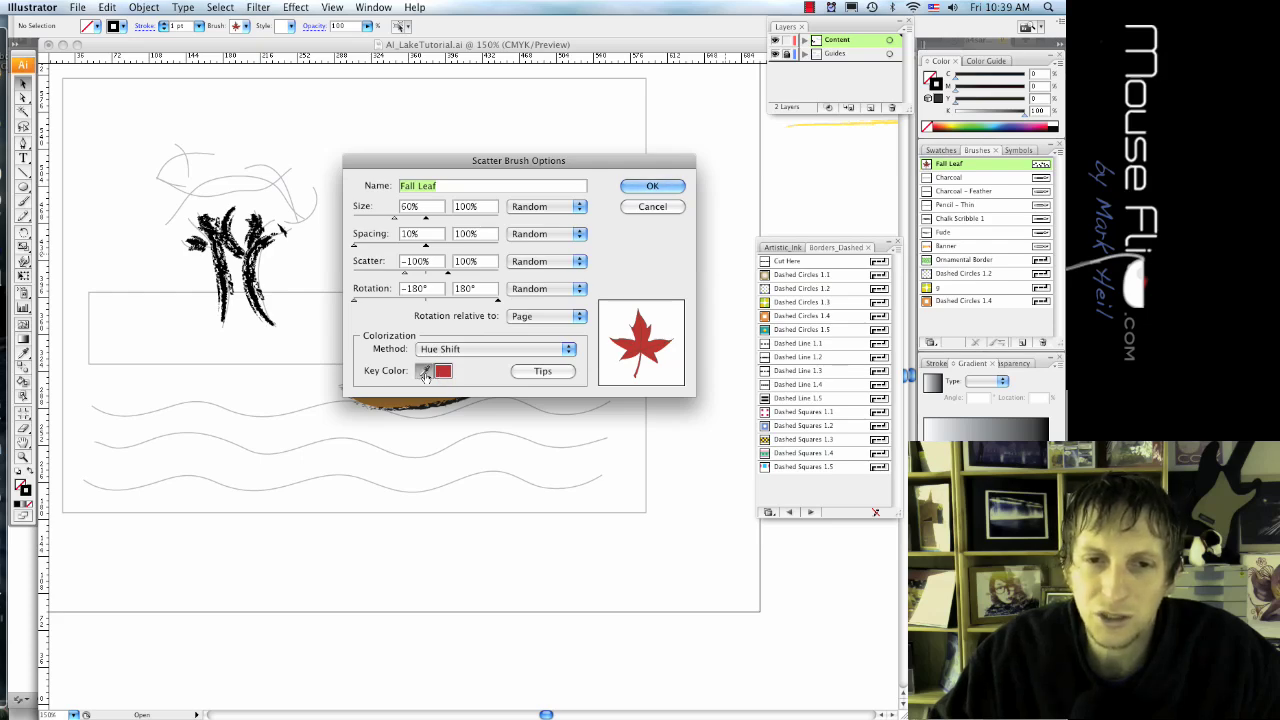
click(427, 372)
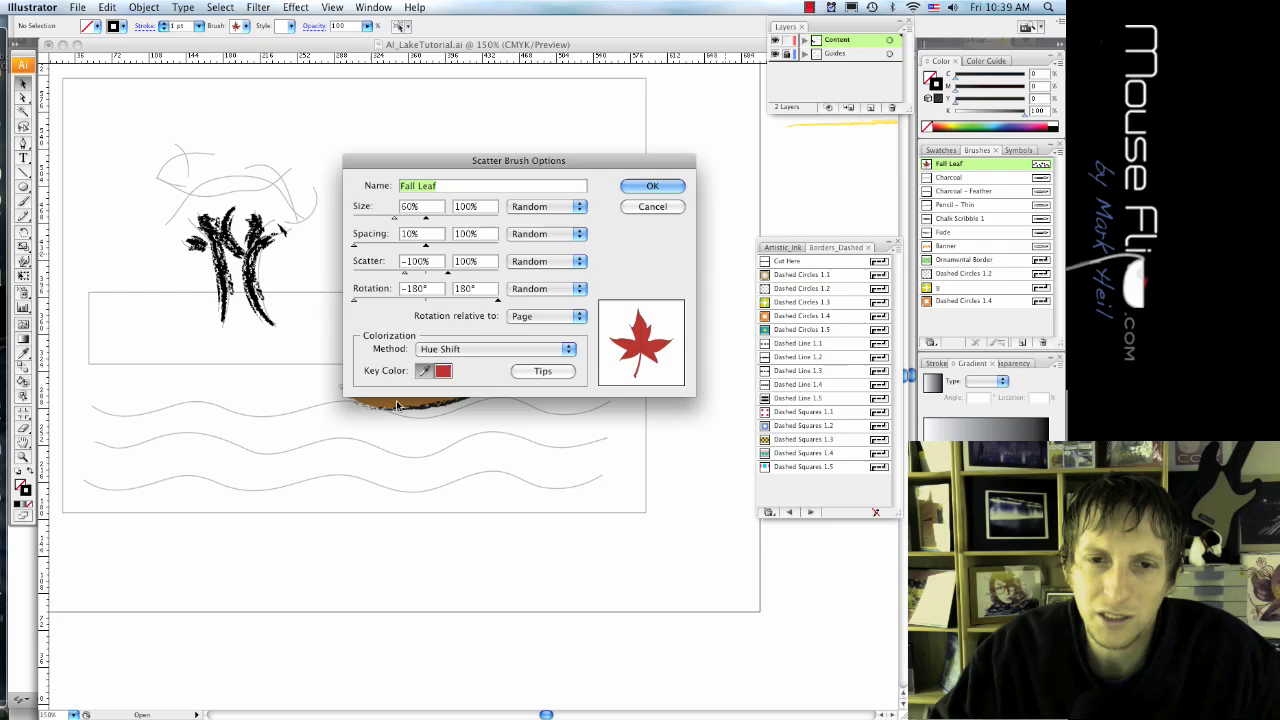
click(420, 374)
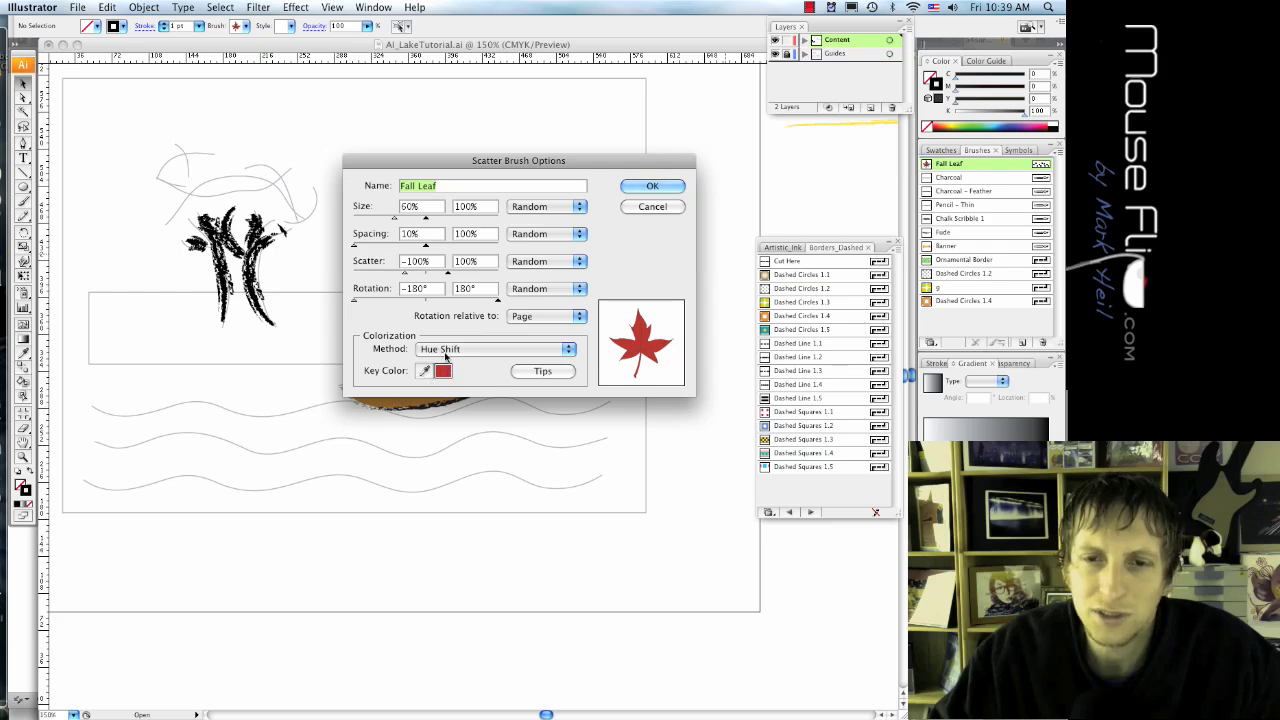
click(640, 186)
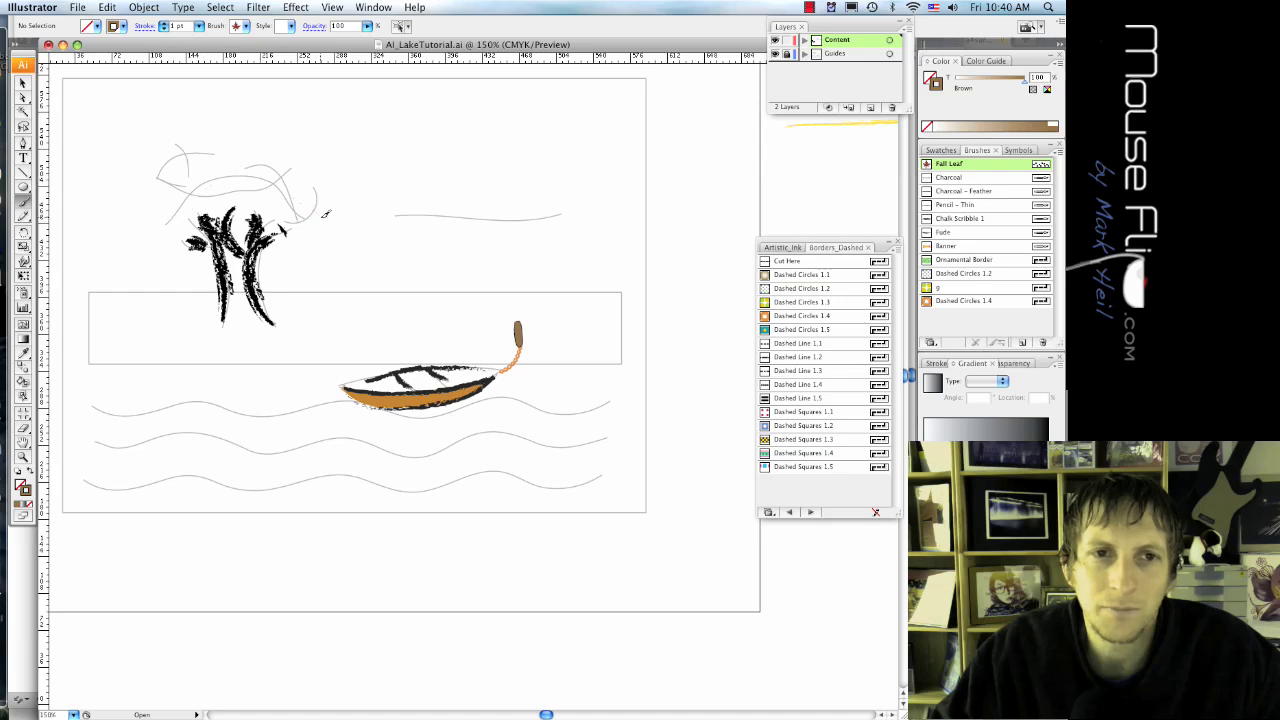
Paint the first brown Fall Leaf strokes over the tree's crown guides, undoing the unwanted ones
drag(325, 214, 327, 213)
mouse_move(166, 159)
mouse_down()
mouse_move(281, 199)
mouse_move(183, 175)
mouse_up()
super+click(296, 194)
mouse_move(284, 177)
mouse_down()
mouse_move(190, 188)
mouse_move(166, 172)
mouse_up()
key(super+z)
key(super+z)
key(super+z)
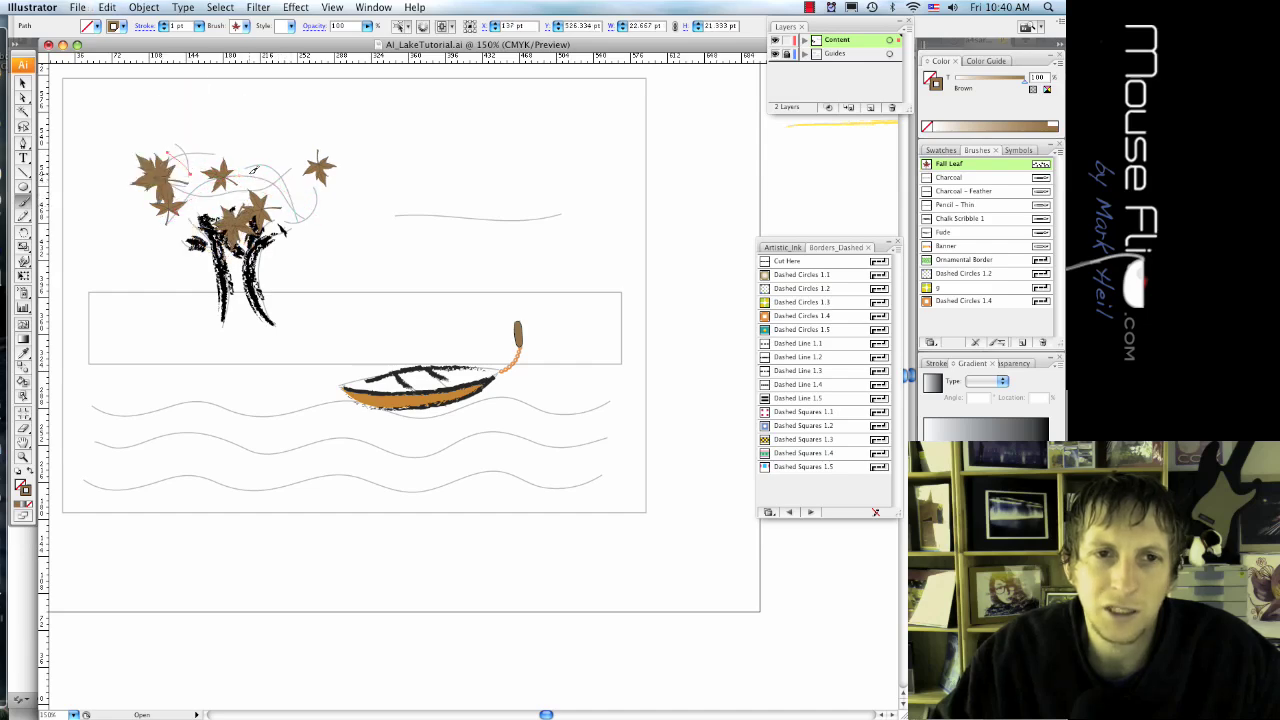
Fill out the upper and outer parts of the tree's crown with more brown Fall Leaf strokes
drag(302, 211, 322, 190)
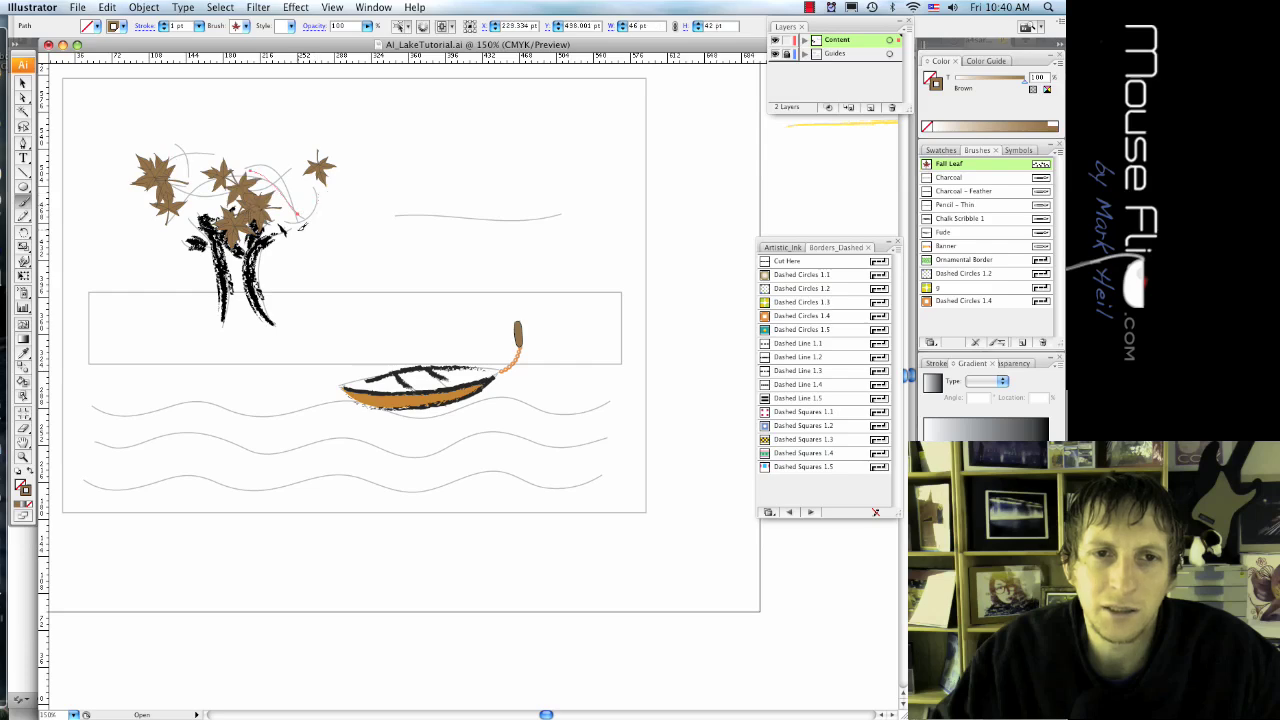
drag(262, 137, 293, 192)
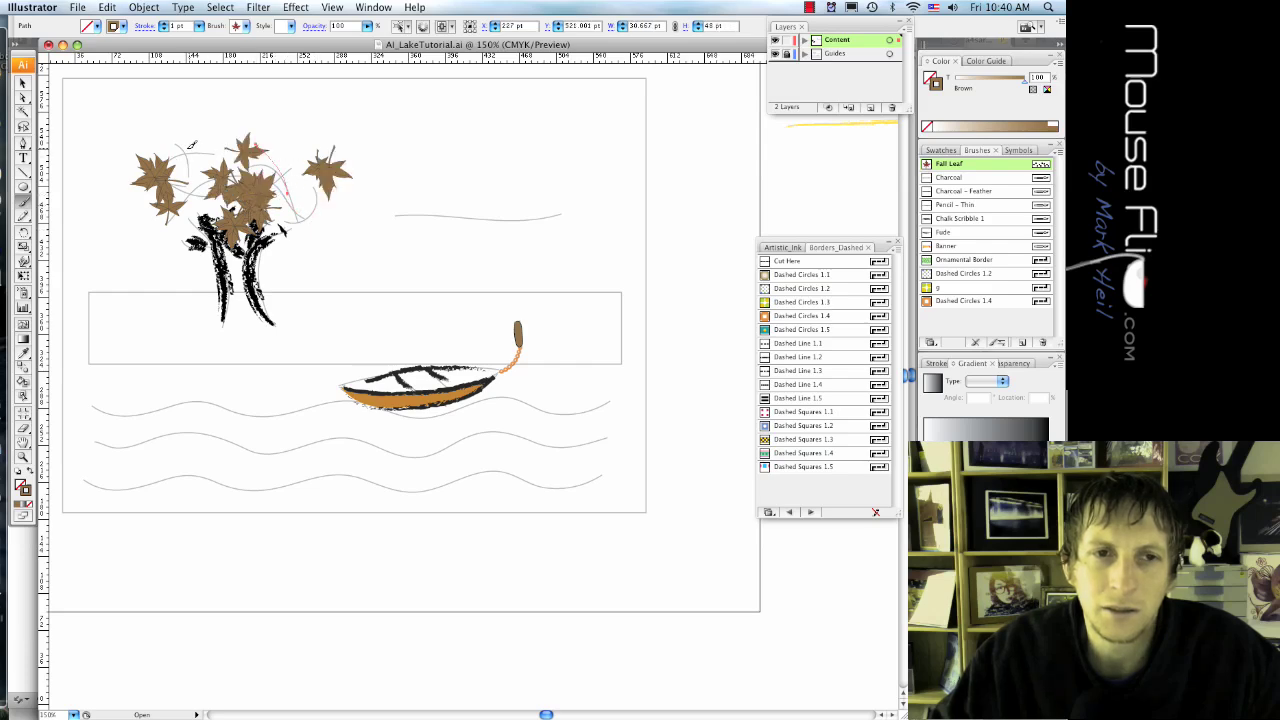
mouse_move(177, 147)
mouse_down()
mouse_move(187, 190)
mouse_move(280, 178)
mouse_up()
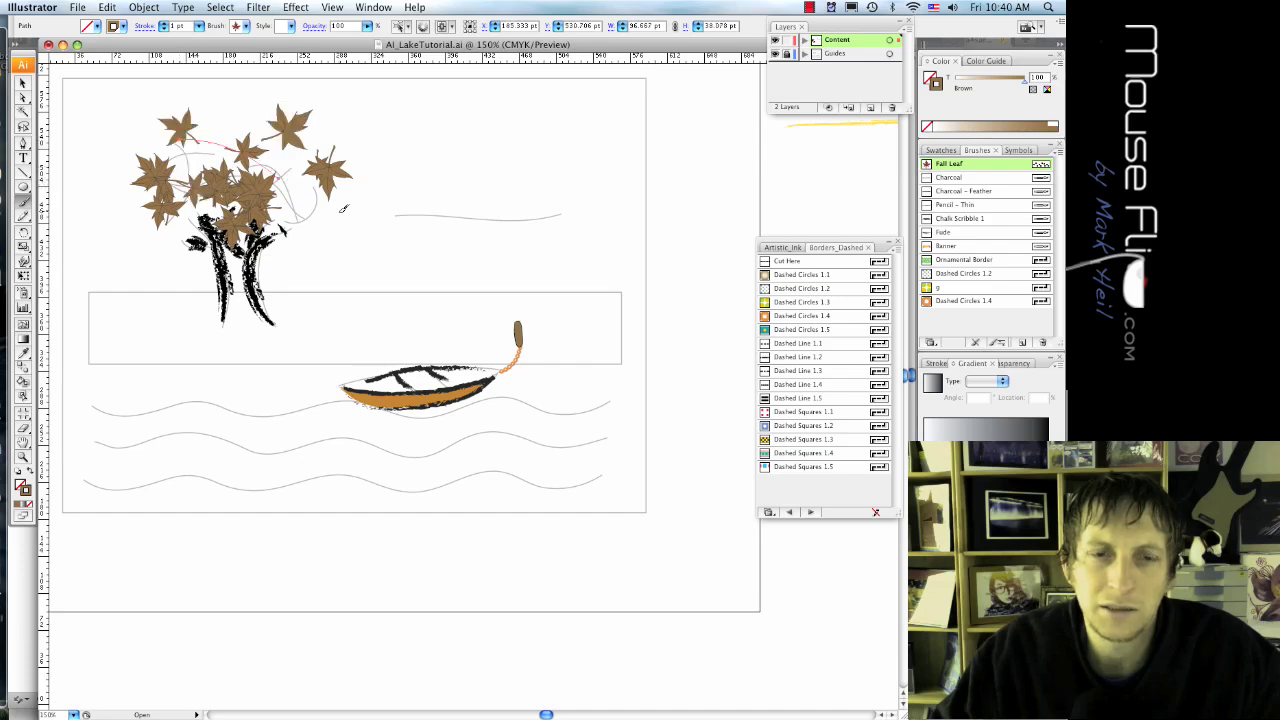
drag(236, 142, 213, 148)
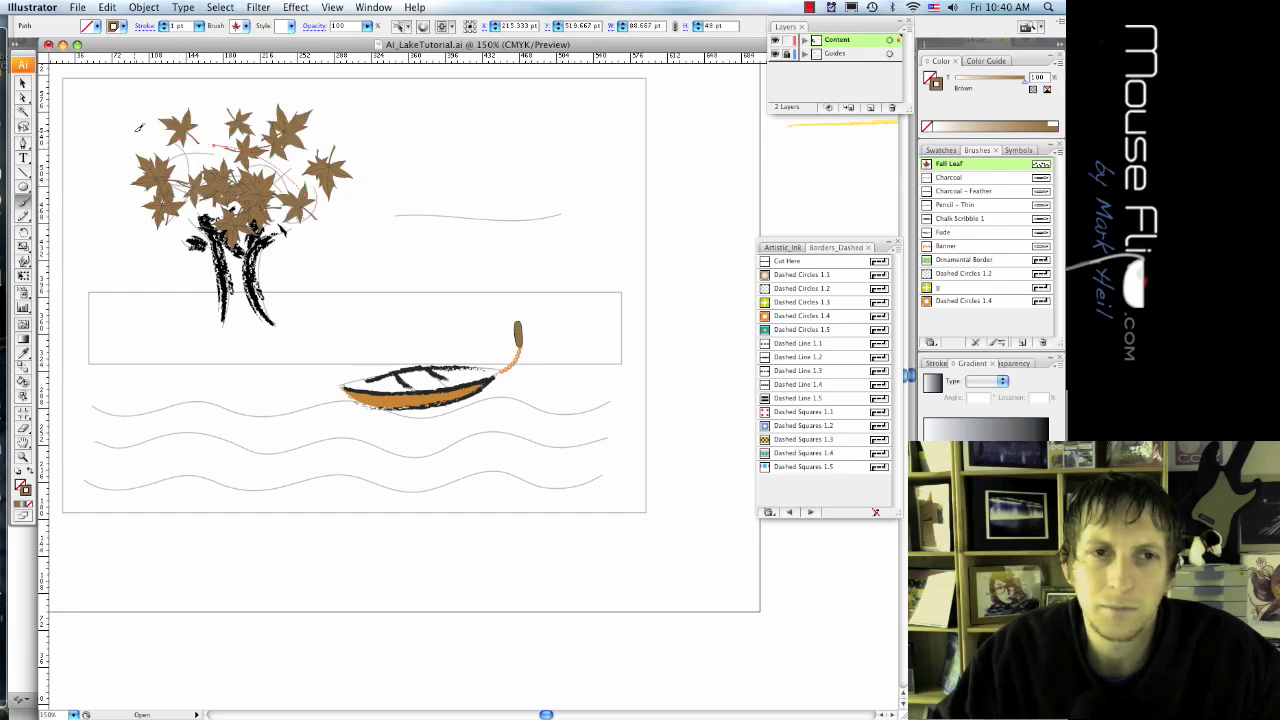
mouse_move(135, 132)
mouse_down()
mouse_move(211, 170)
mouse_move(224, 156)
mouse_up()
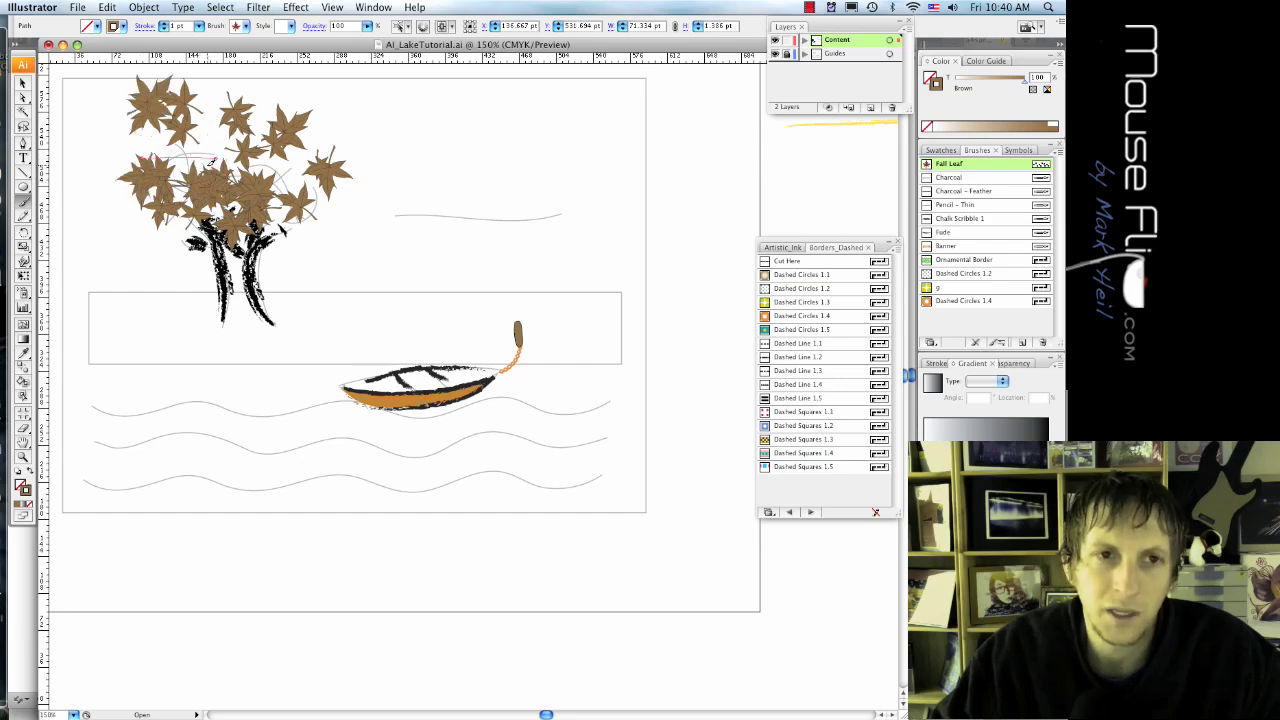
Try moving the leaf strokes on the crown's left side inward, and undo the move
key(c)
key(v)
shift+click(150, 184)
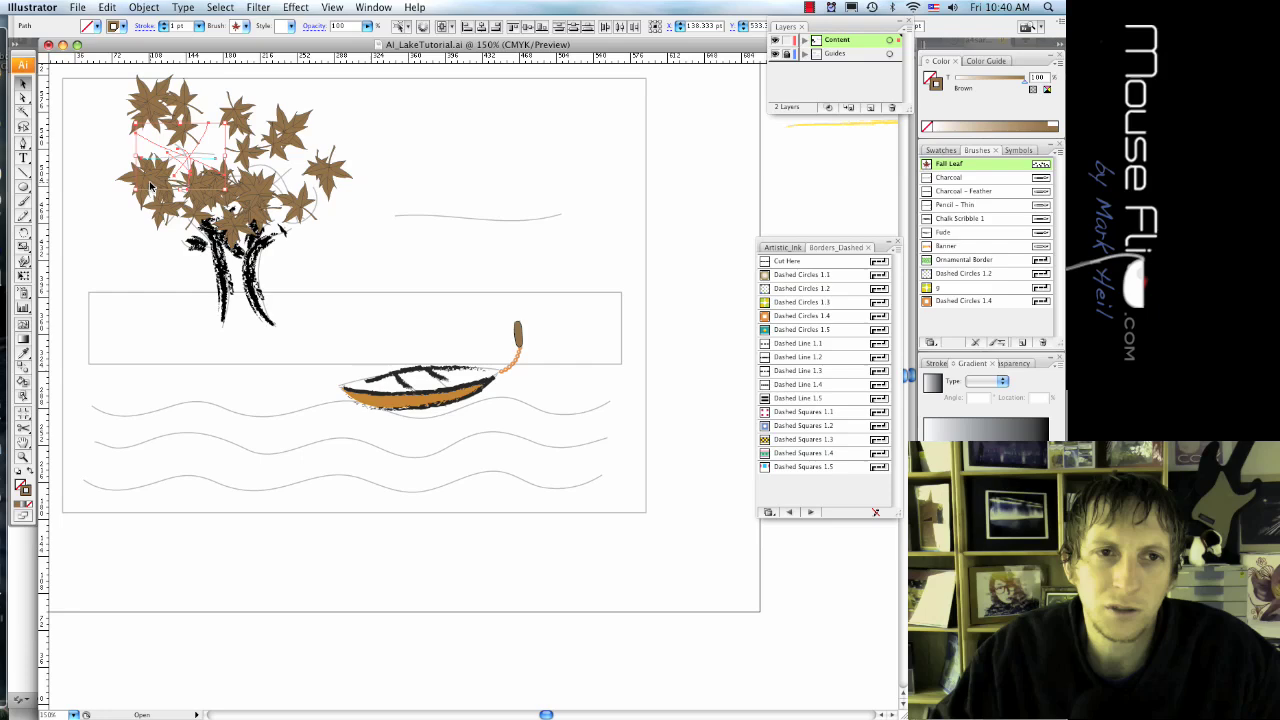
drag(150, 184, 196, 183)
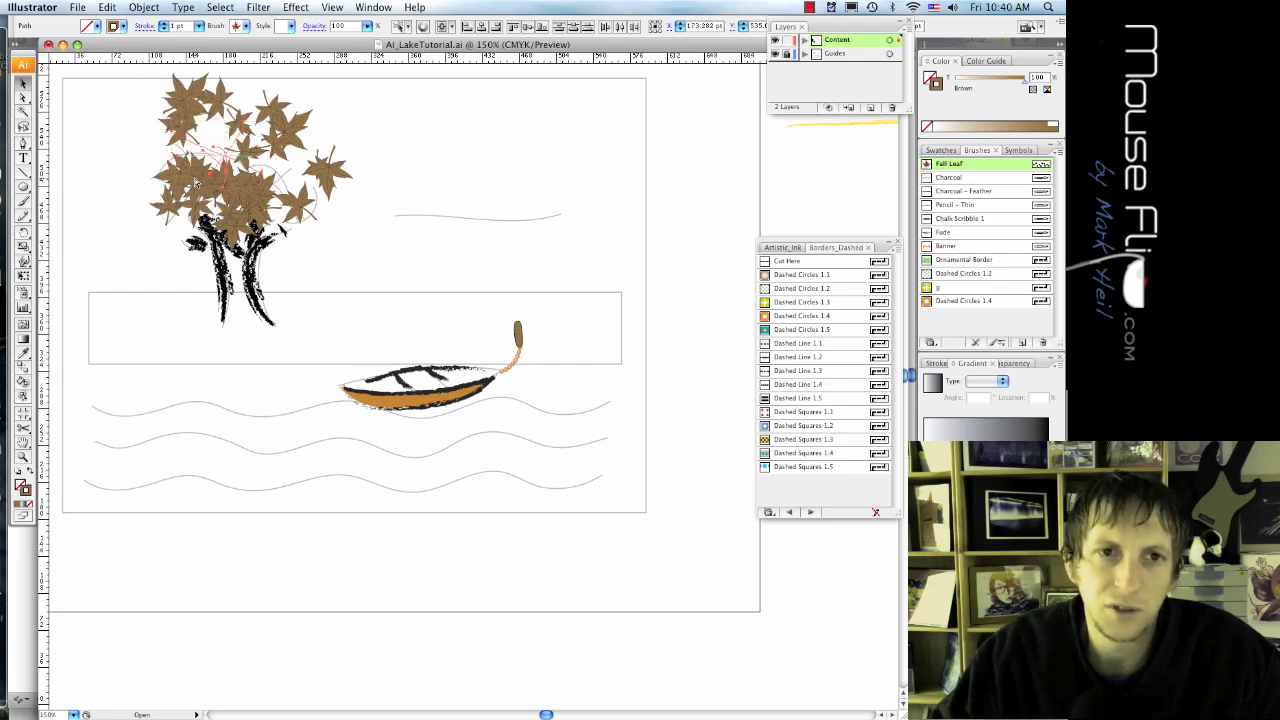
key(super+z)
key(super+z)
click(386, 140)
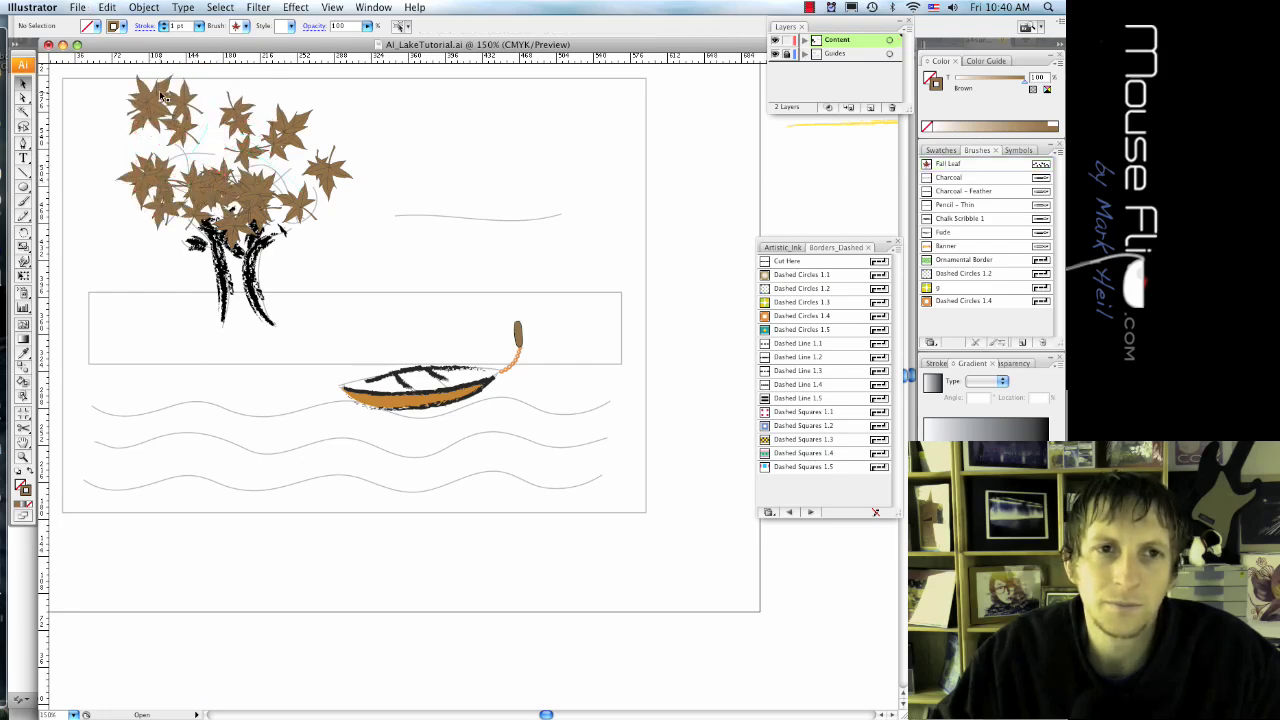
Move the crown's upper-left leaf stroke down and inward, and lighten three leaf strokes to brown tints of about 53%, 46% and 74%
drag(160, 92, 186, 129)
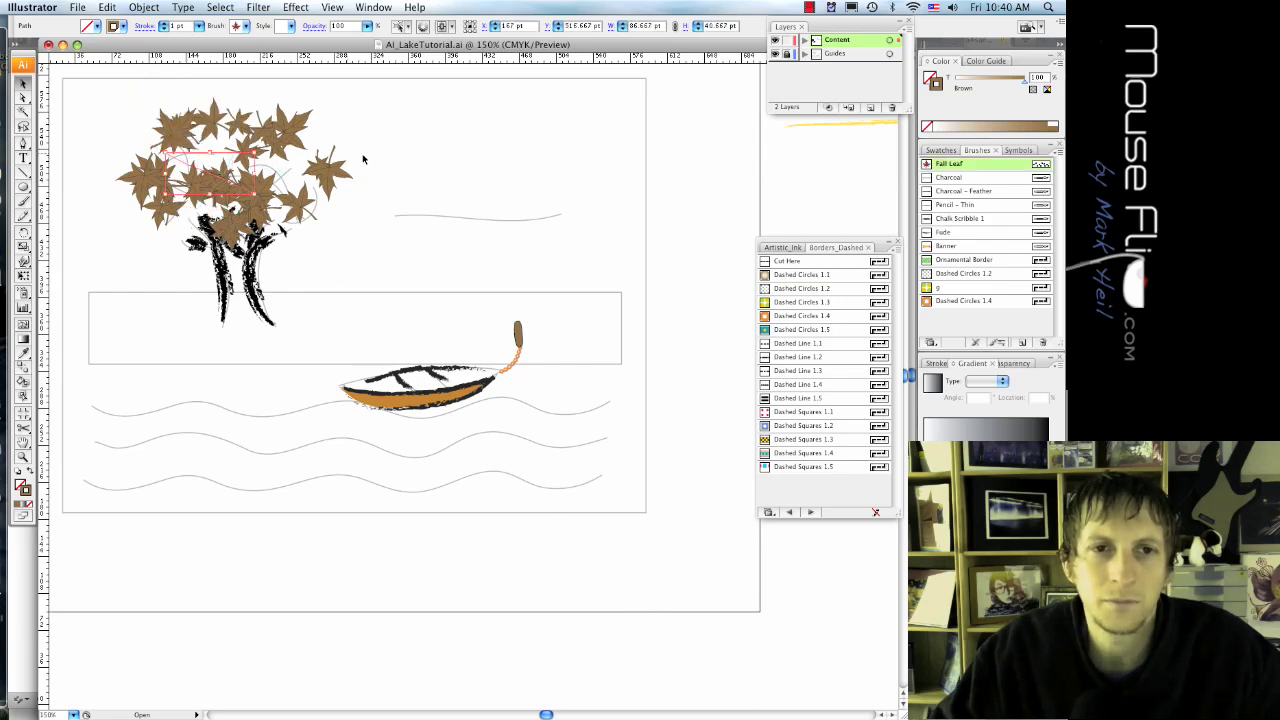
click(434, 135)
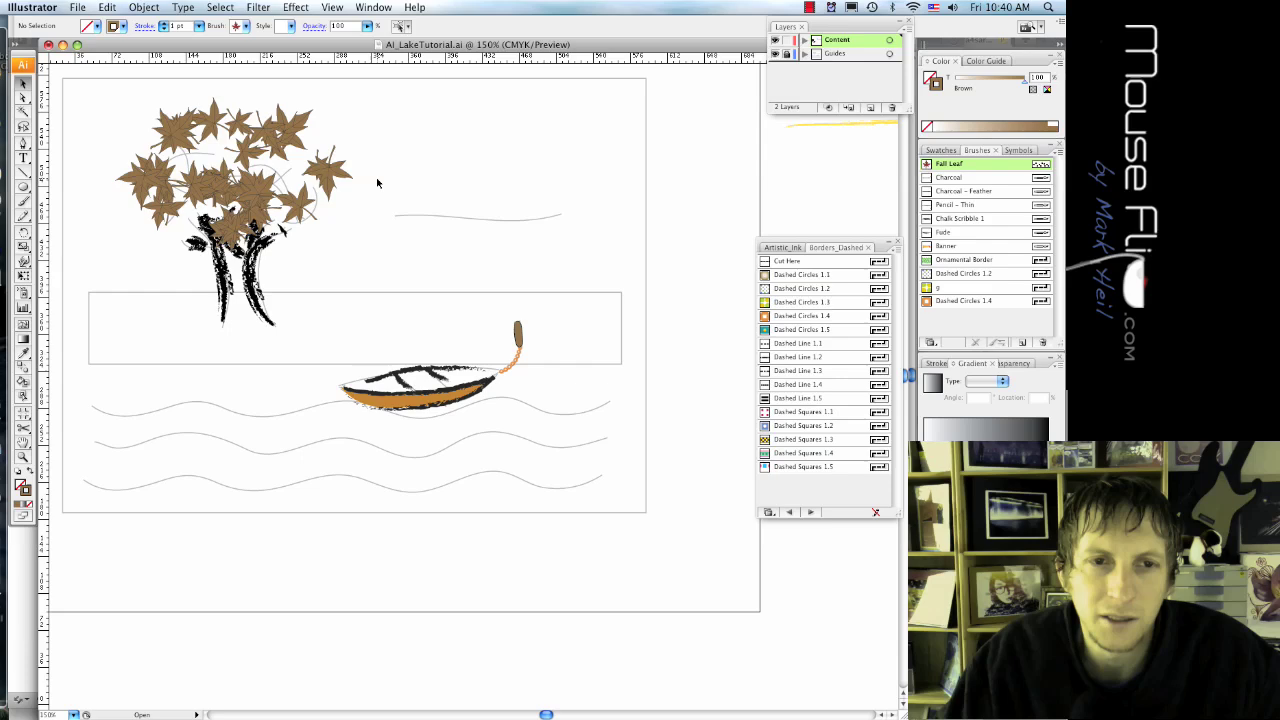
click(319, 171)
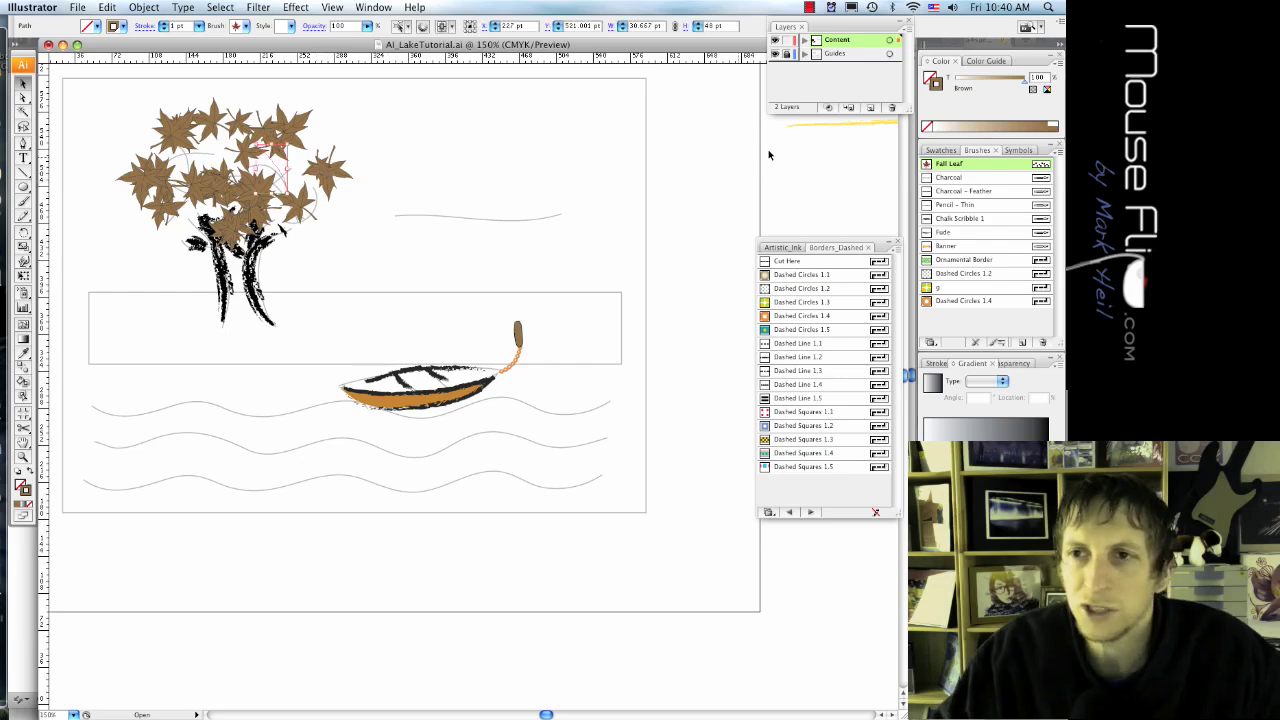
click(998, 124)
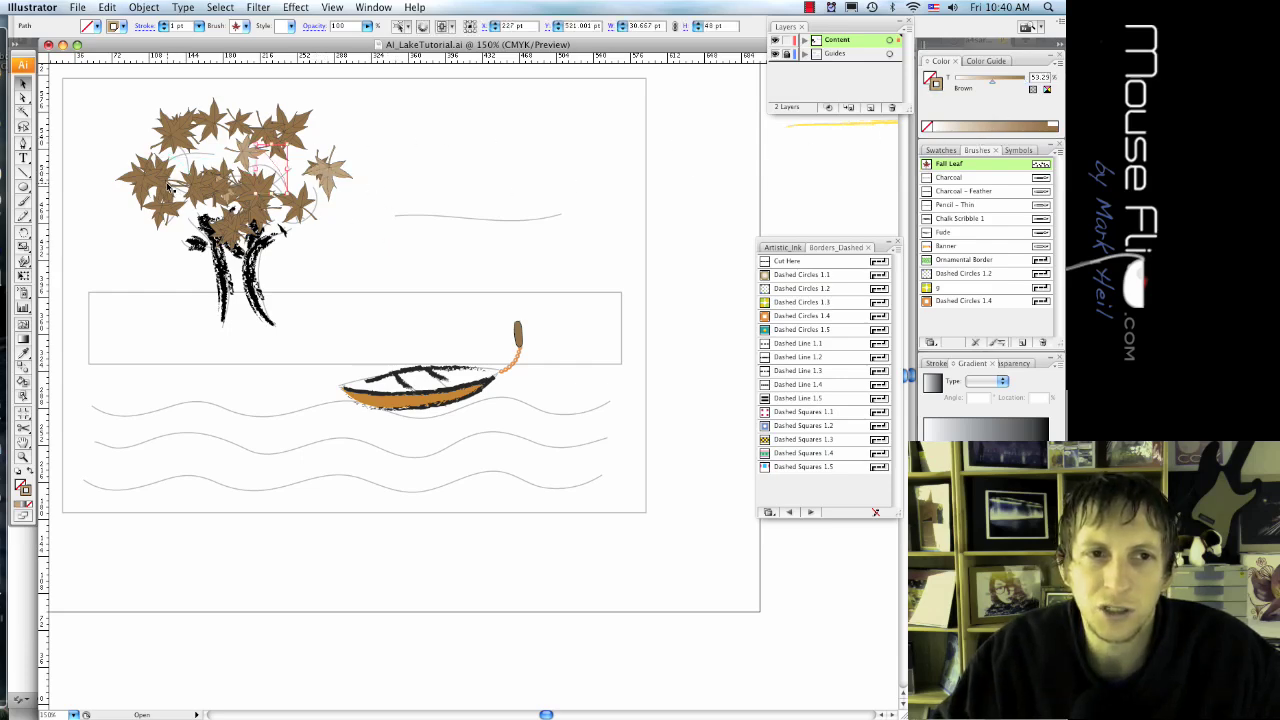
click(136, 187)
click(968, 125)
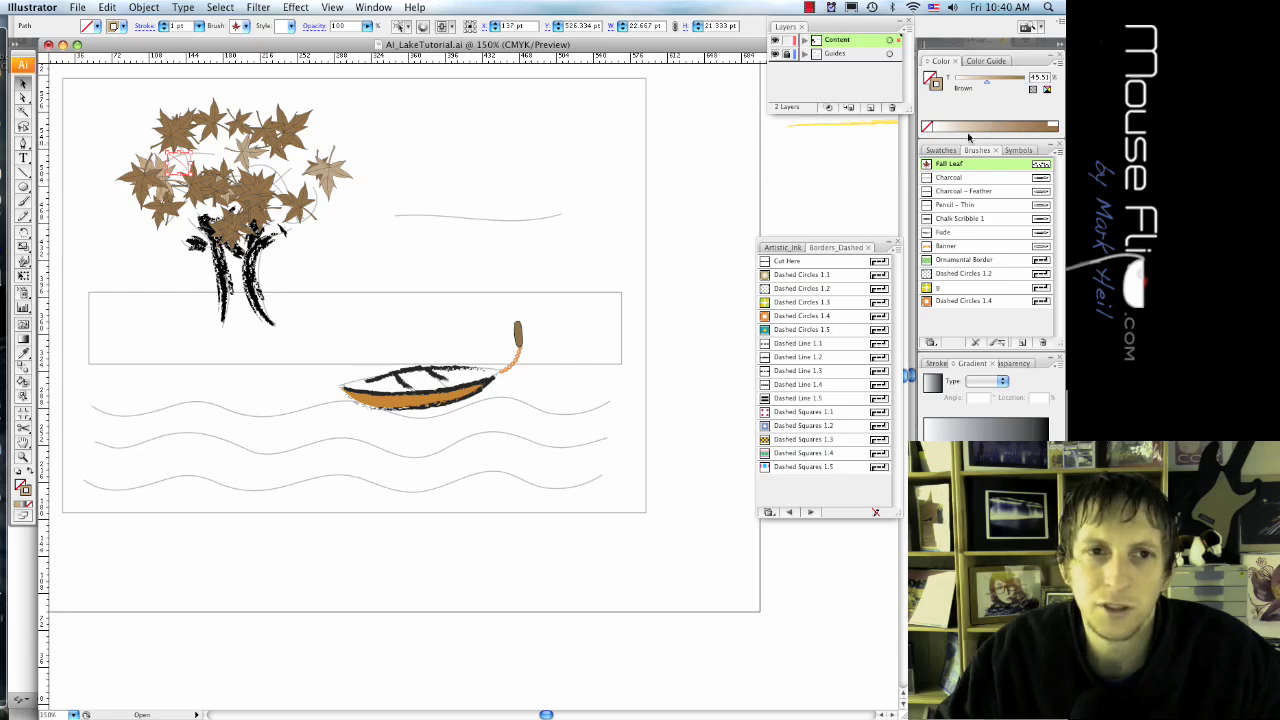
drag(232, 195, 200, 160)
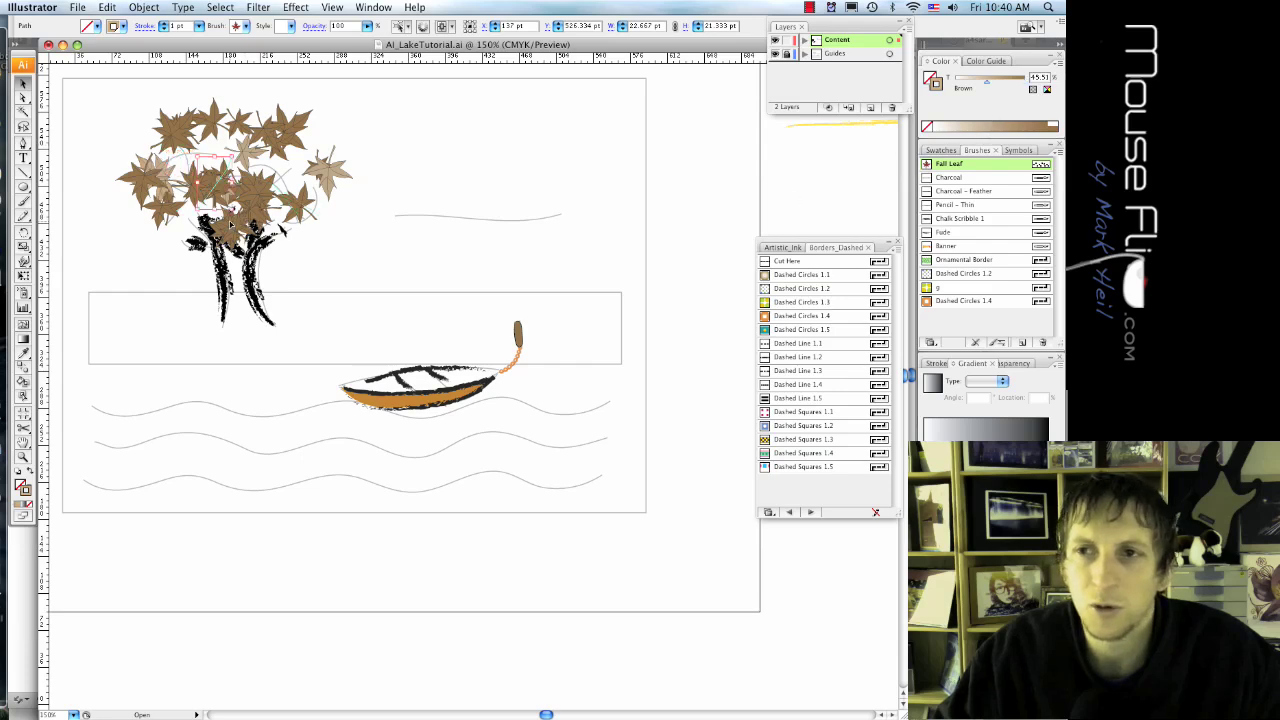
click(1021, 124)
click(57, 107)
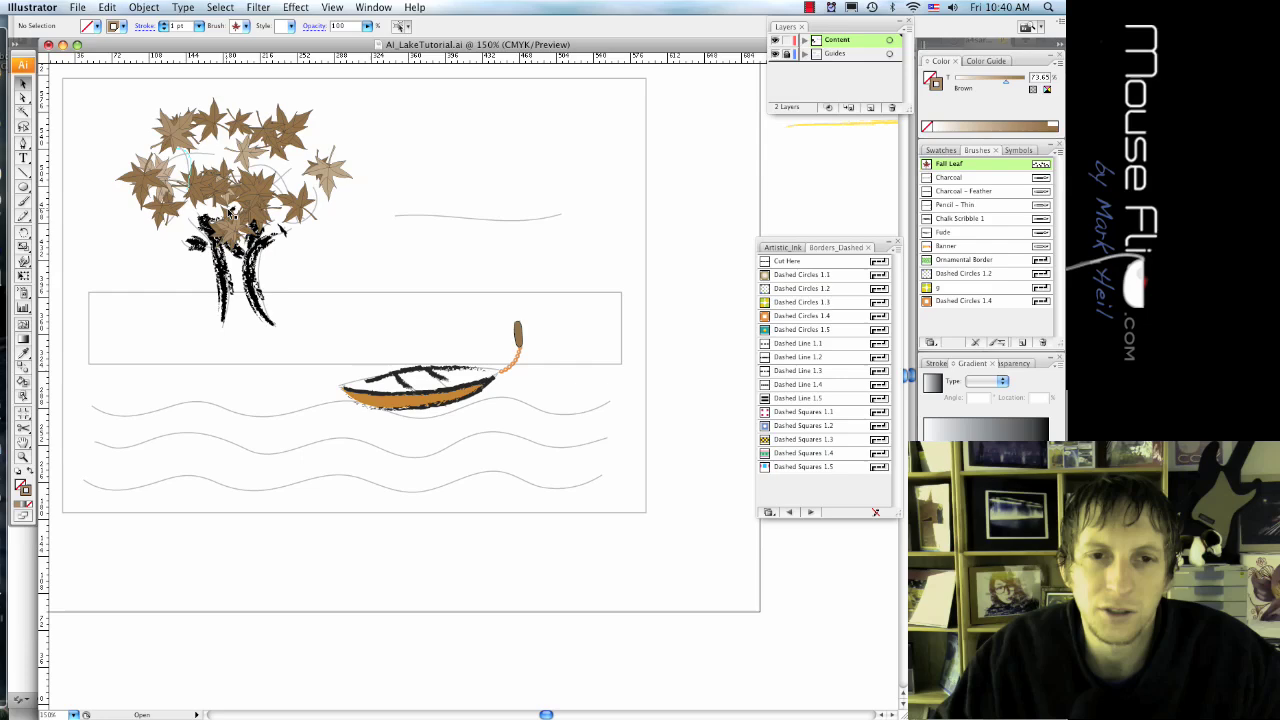
Switch to the Paintbrush and show the calligraphic brushes in the brush list
scroll(279, 316, down, 1)
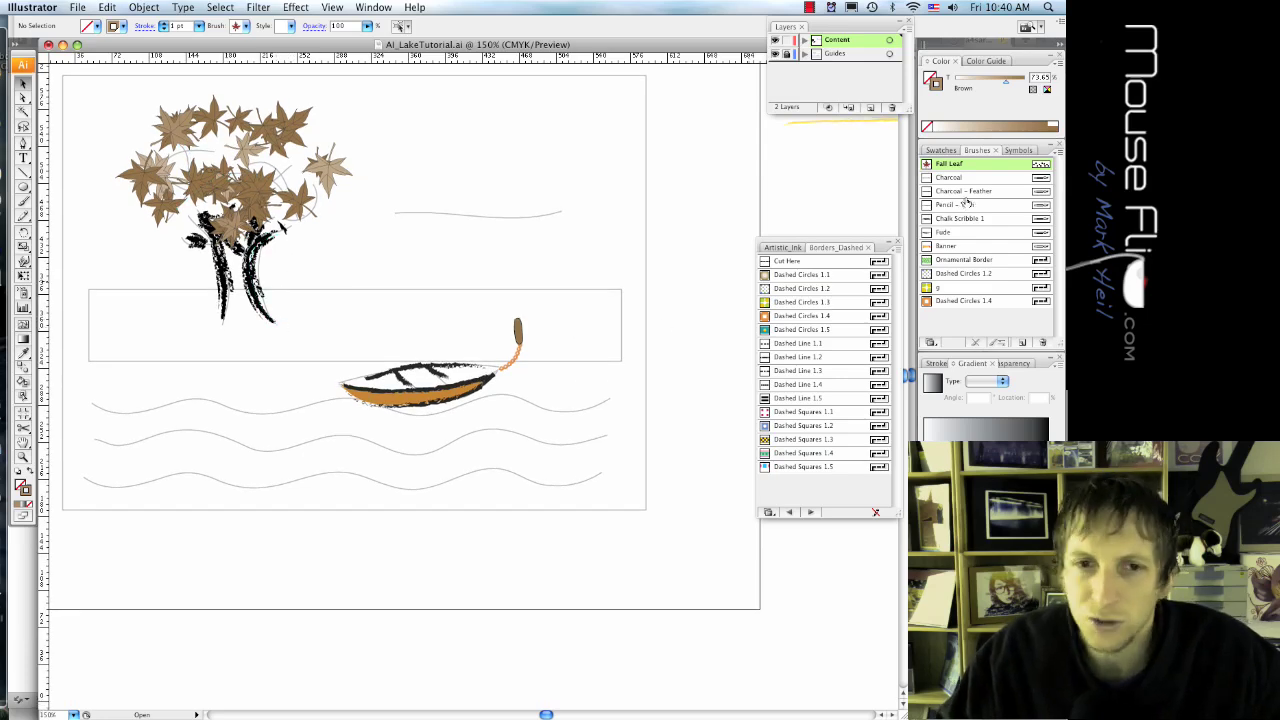
key(b)
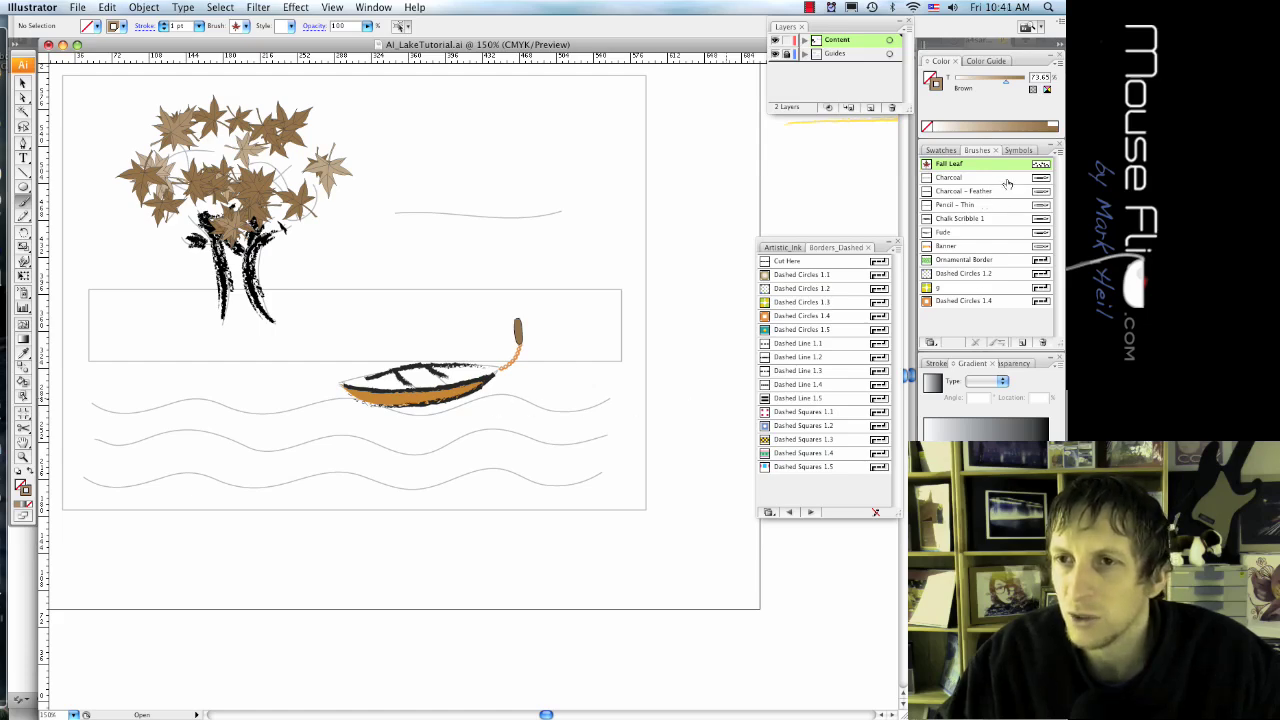
click(1057, 153)
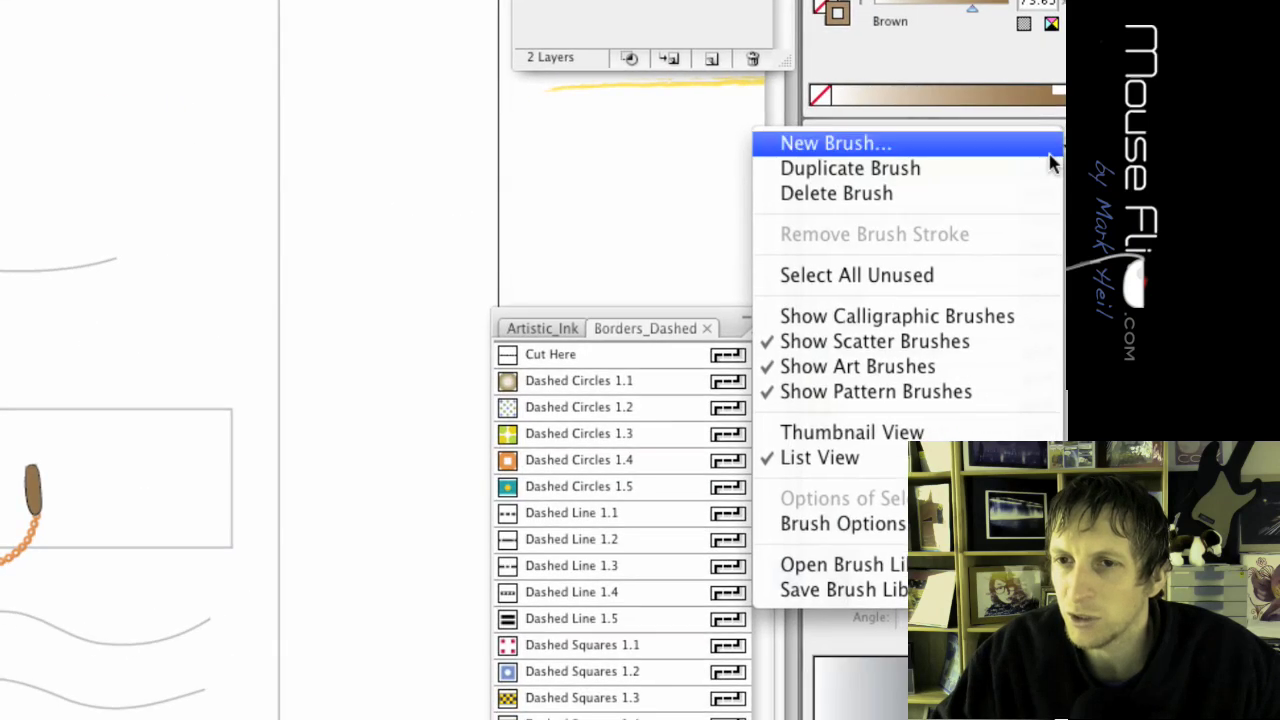
click(1044, 216)
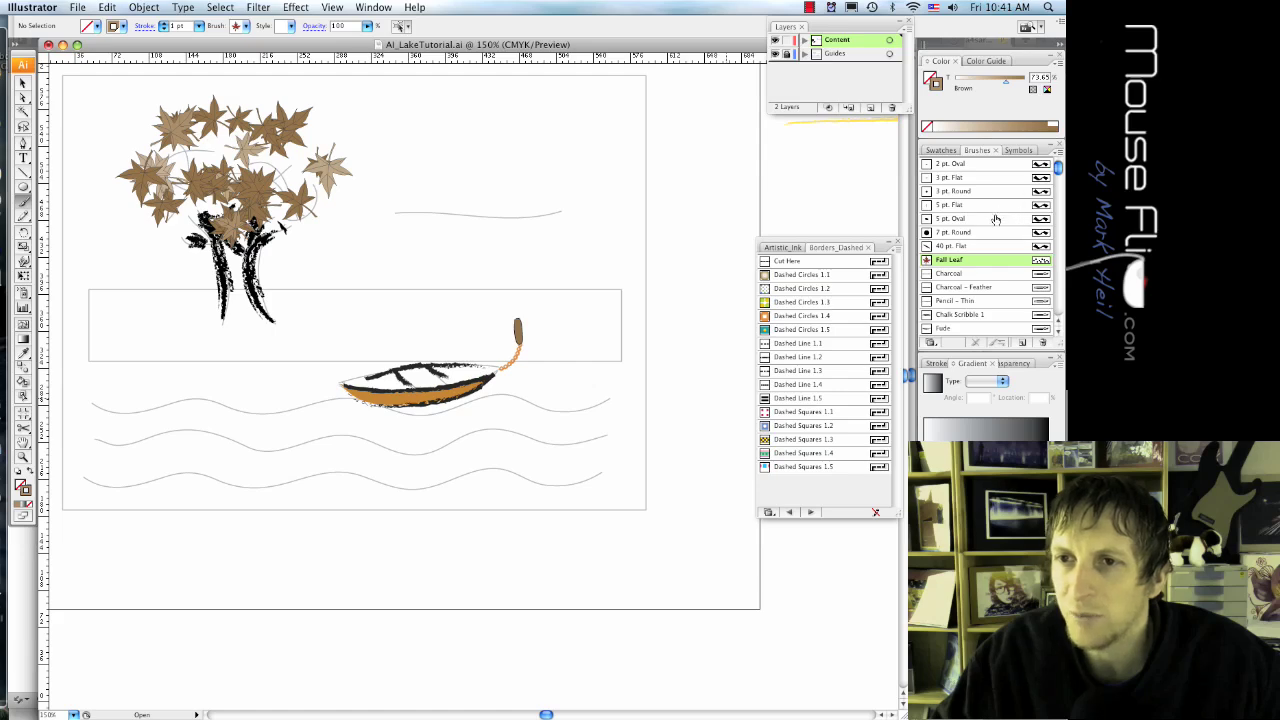
Try painting the upper wave guide in brown with the 5 pt. Oval brush, and undo the stroke
click(995, 219)
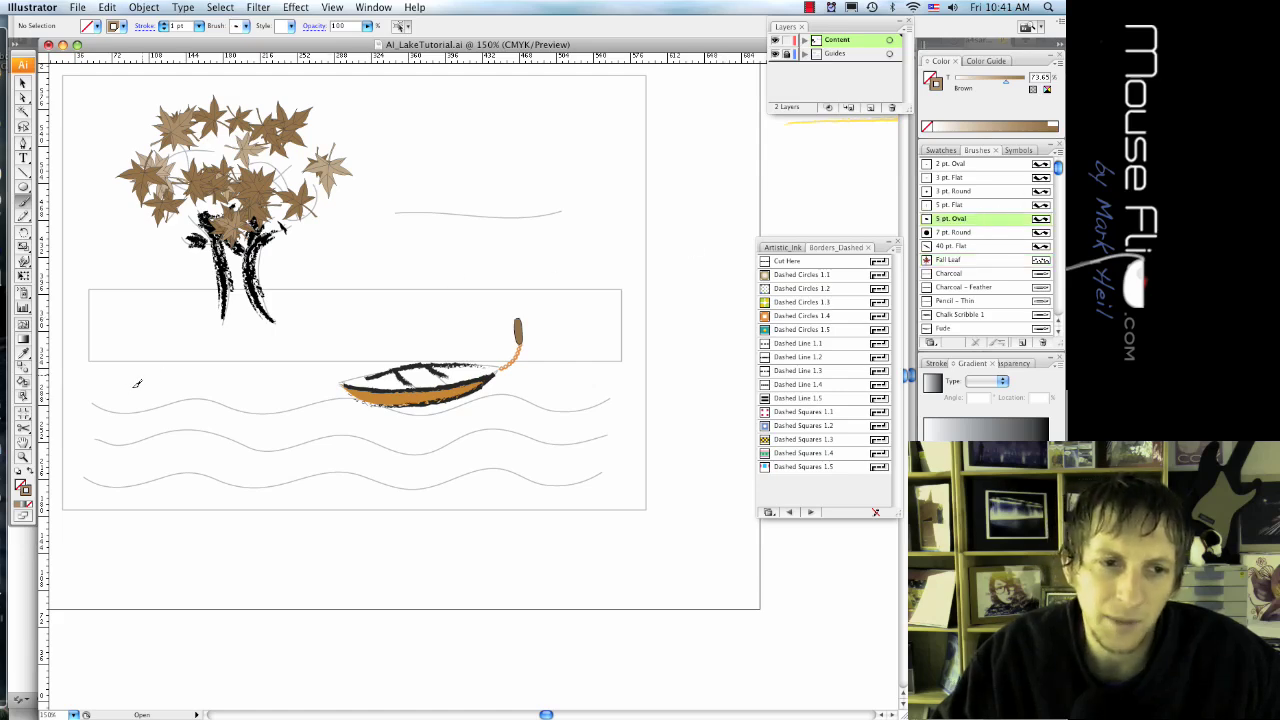
mouse_move(90, 401)
mouse_down()
mouse_move(409, 421)
mouse_move(598, 408)
mouse_up()
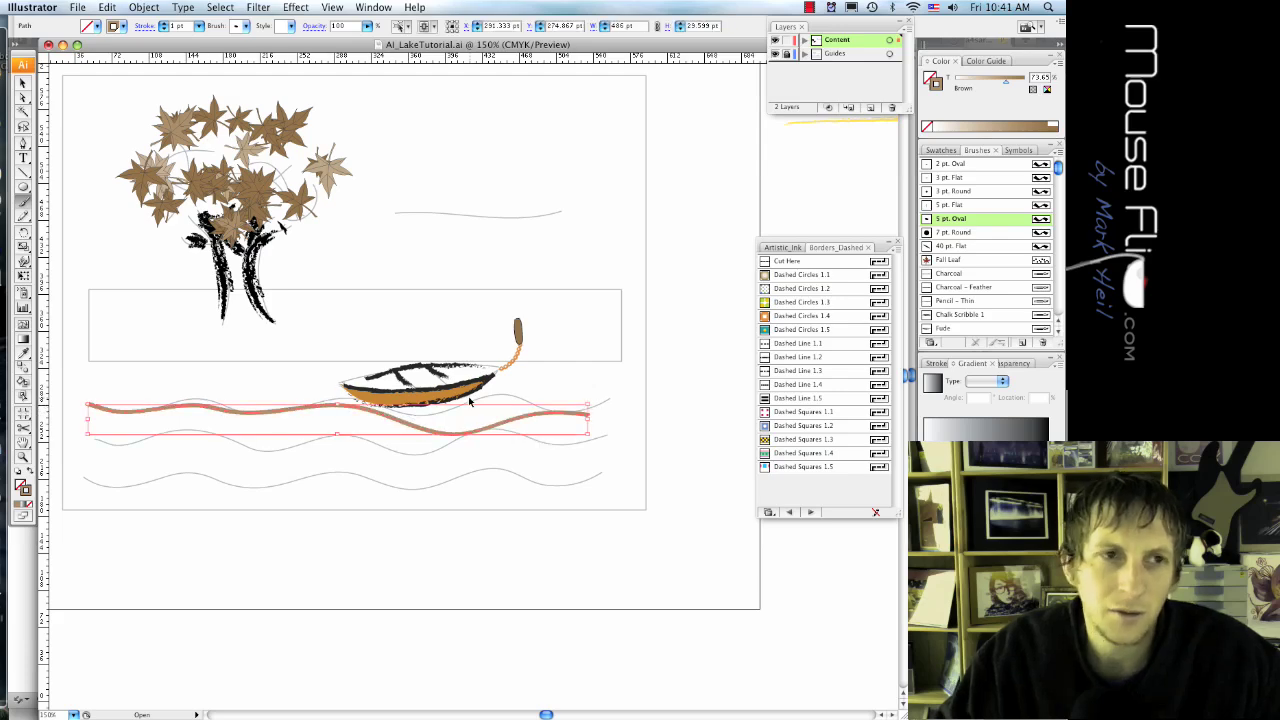
key(super+z)
Paint over the three wave guides with the 5 pt. Flat brush in the blue Waves stroke colour
click(123, 27)
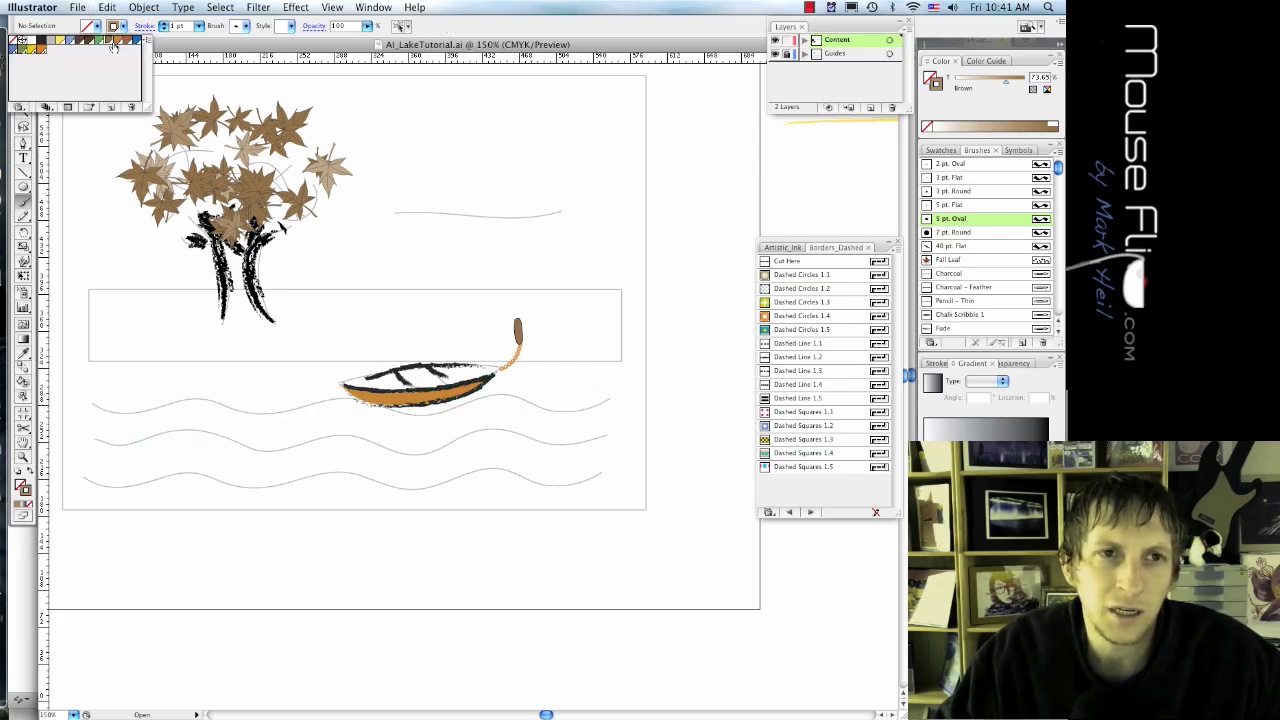
click(137, 40)
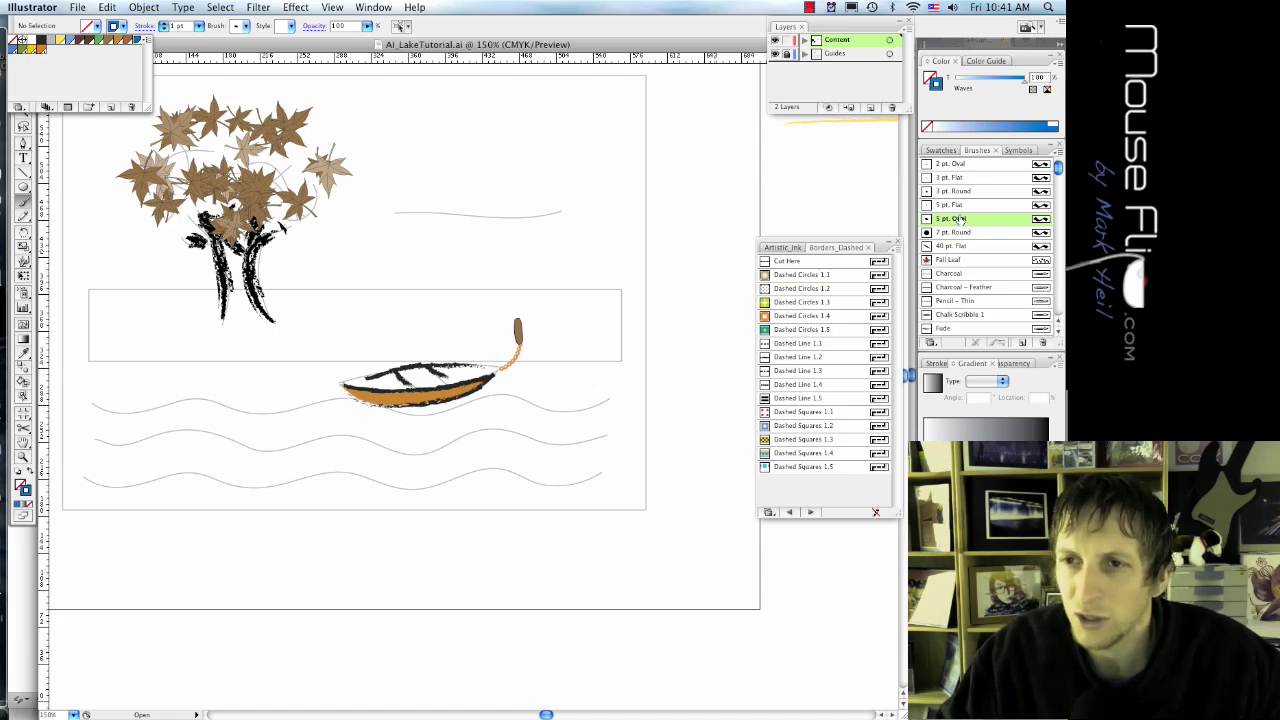
click(961, 206)
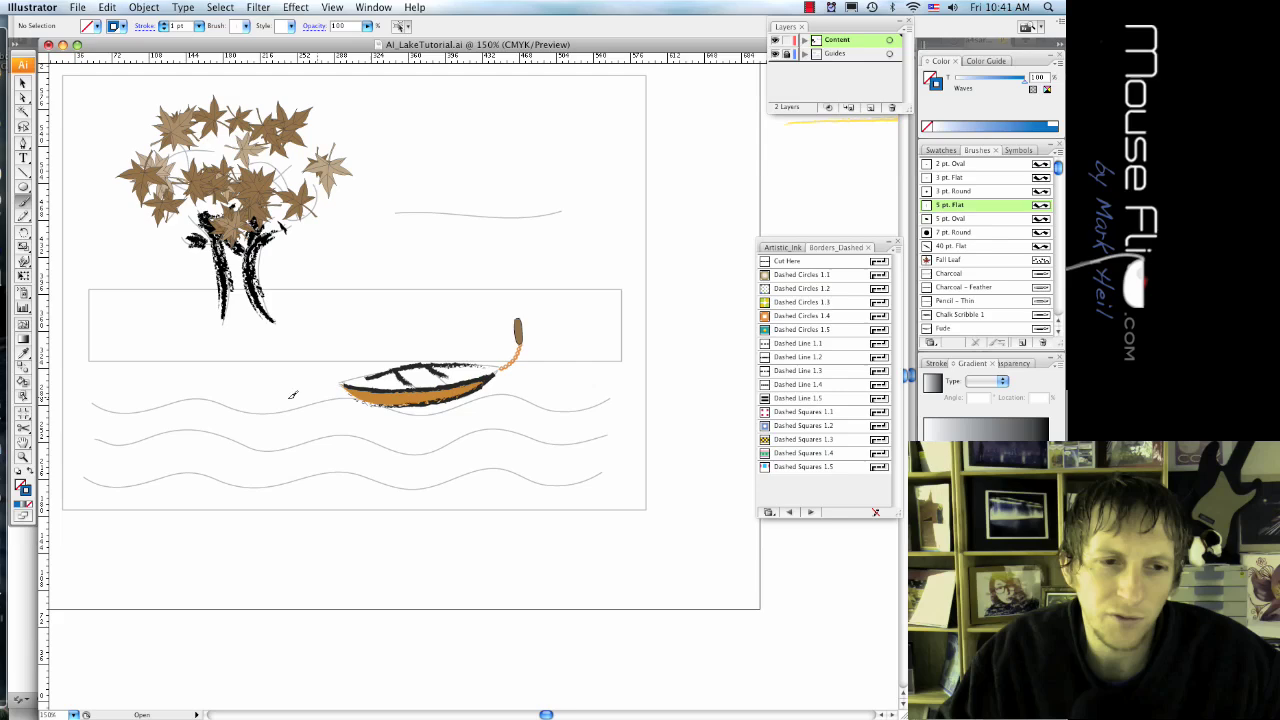
mouse_move(90, 474)
mouse_down()
mouse_move(201, 470)
mouse_move(320, 484)
mouse_move(390, 472)
mouse_move(584, 480)
mouse_up()
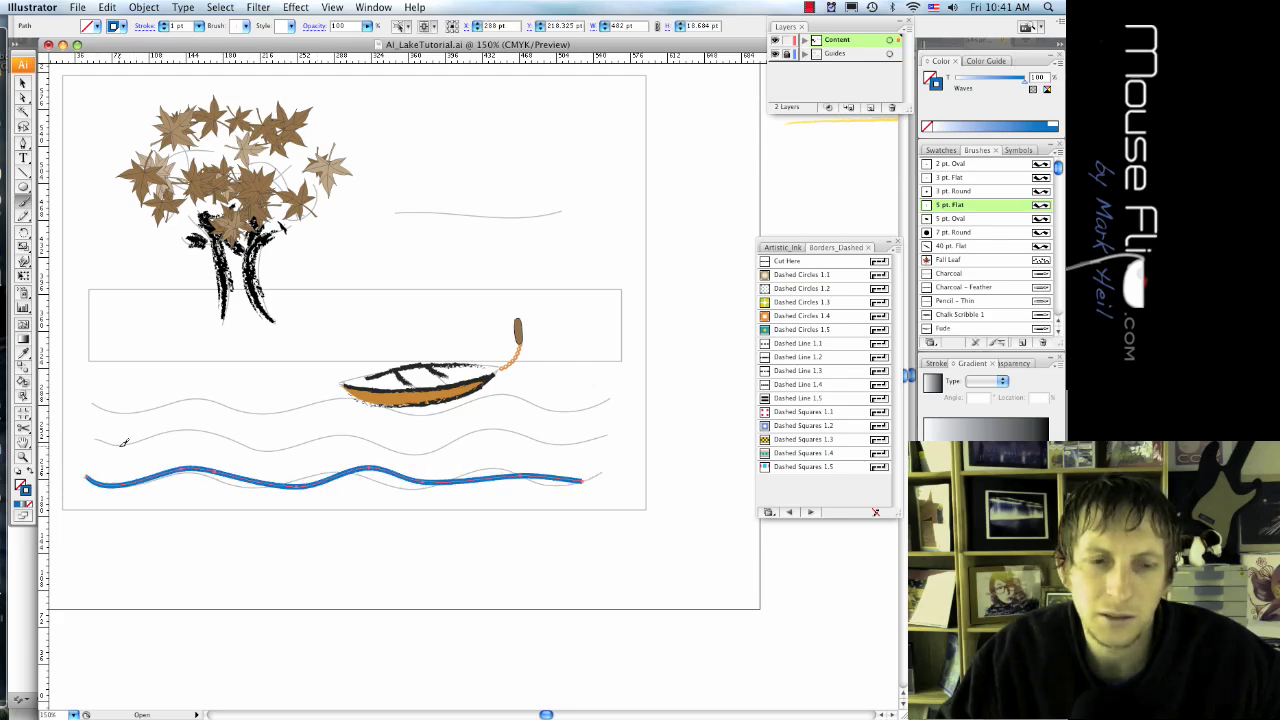
drag(93, 442, 547, 438)
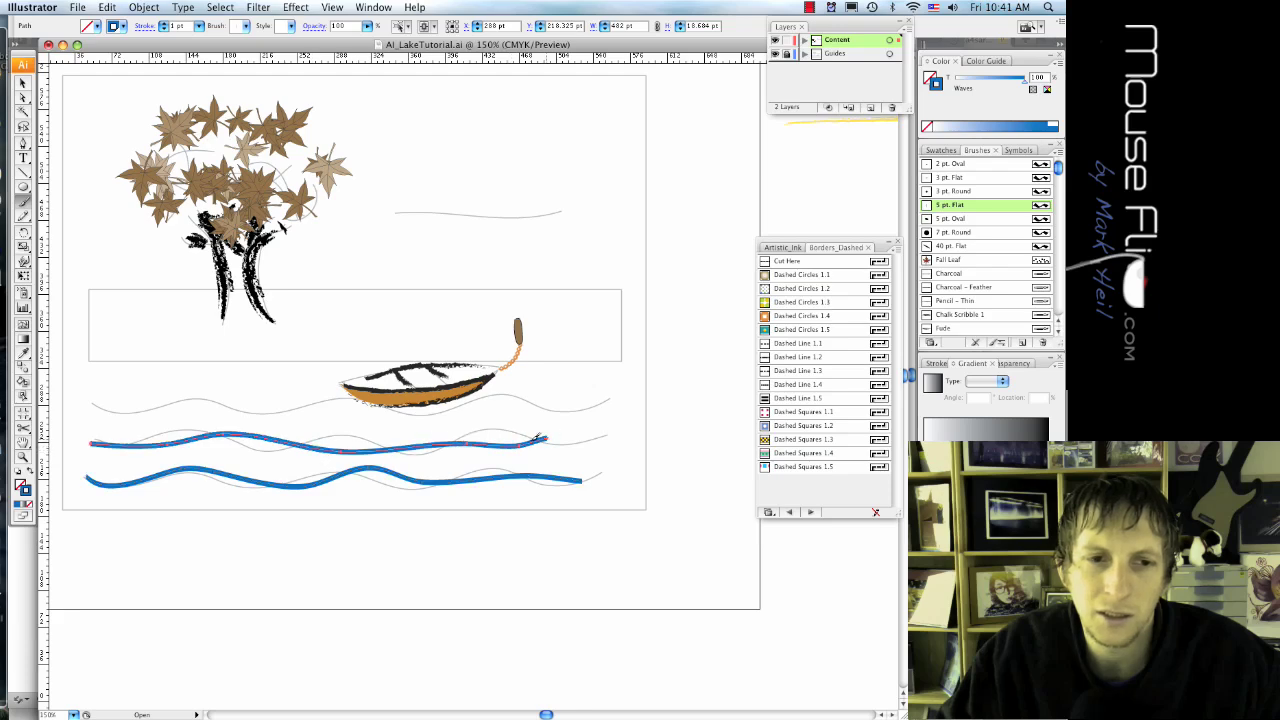
mouse_move(140, 409)
mouse_down()
mouse_move(266, 399)
mouse_move(352, 416)
mouse_move(447, 404)
mouse_move(602, 411)
mouse_up()
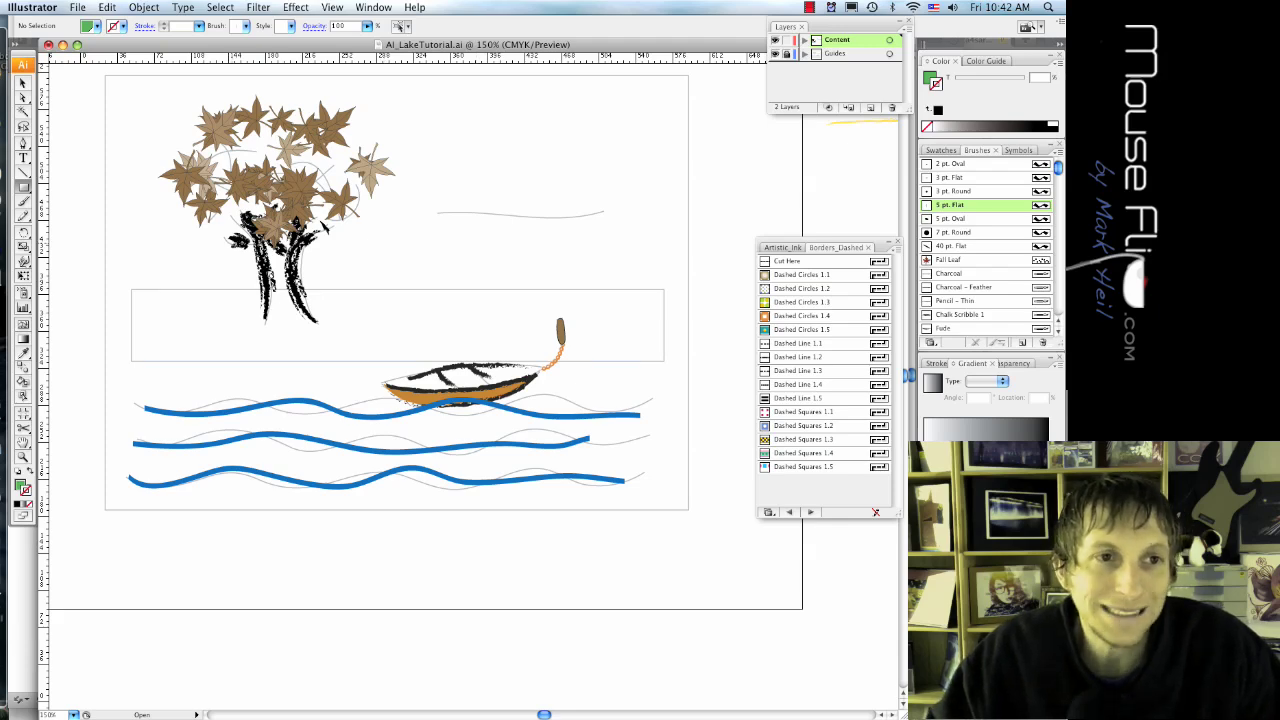
Draw a green rectangle about 518 by 70 pt over the shore guide and apply a Scribble effect with 3 pt stroke width and 5 pt spacing
drag(131, 289, 664, 361)
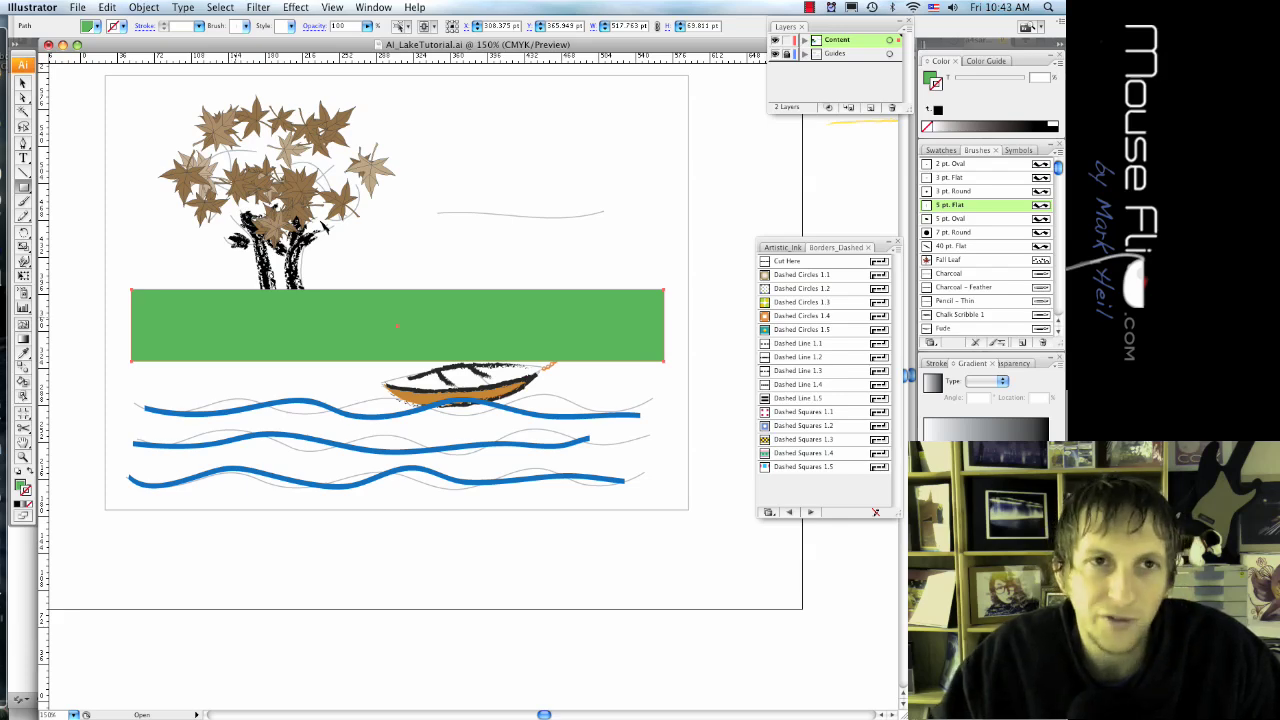
click(247, 7)
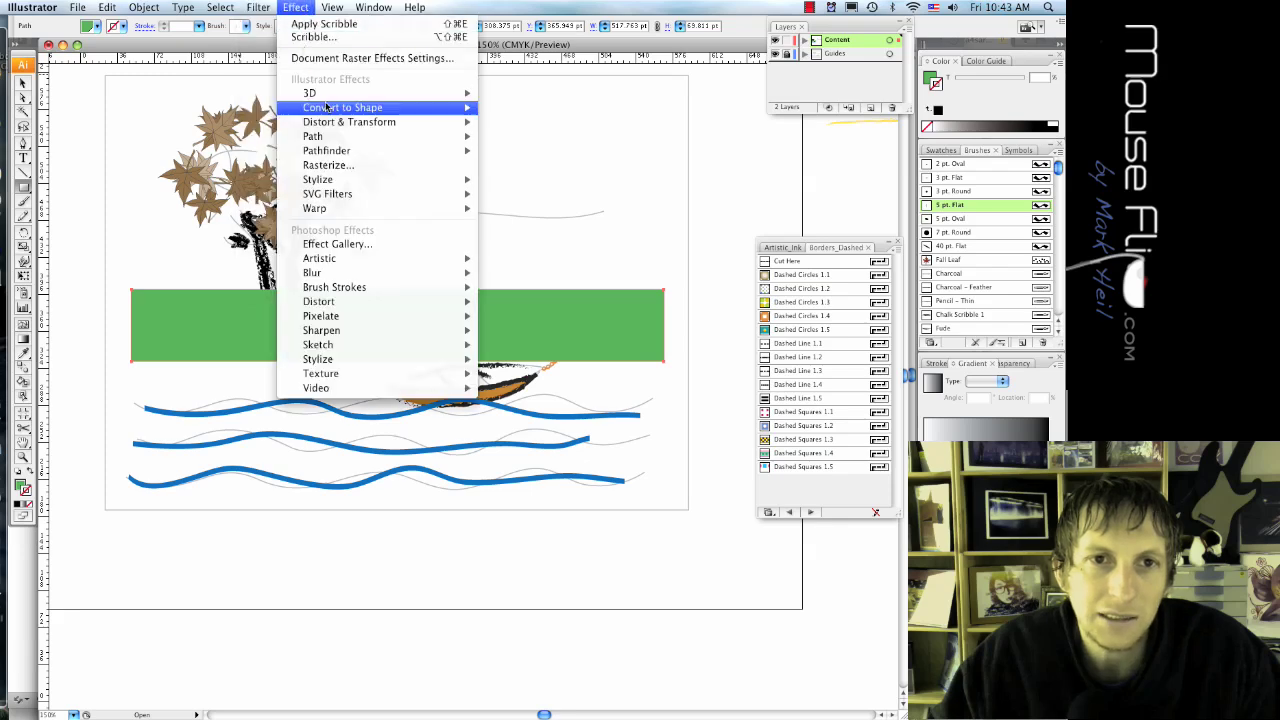
mouse_move(332, 180)
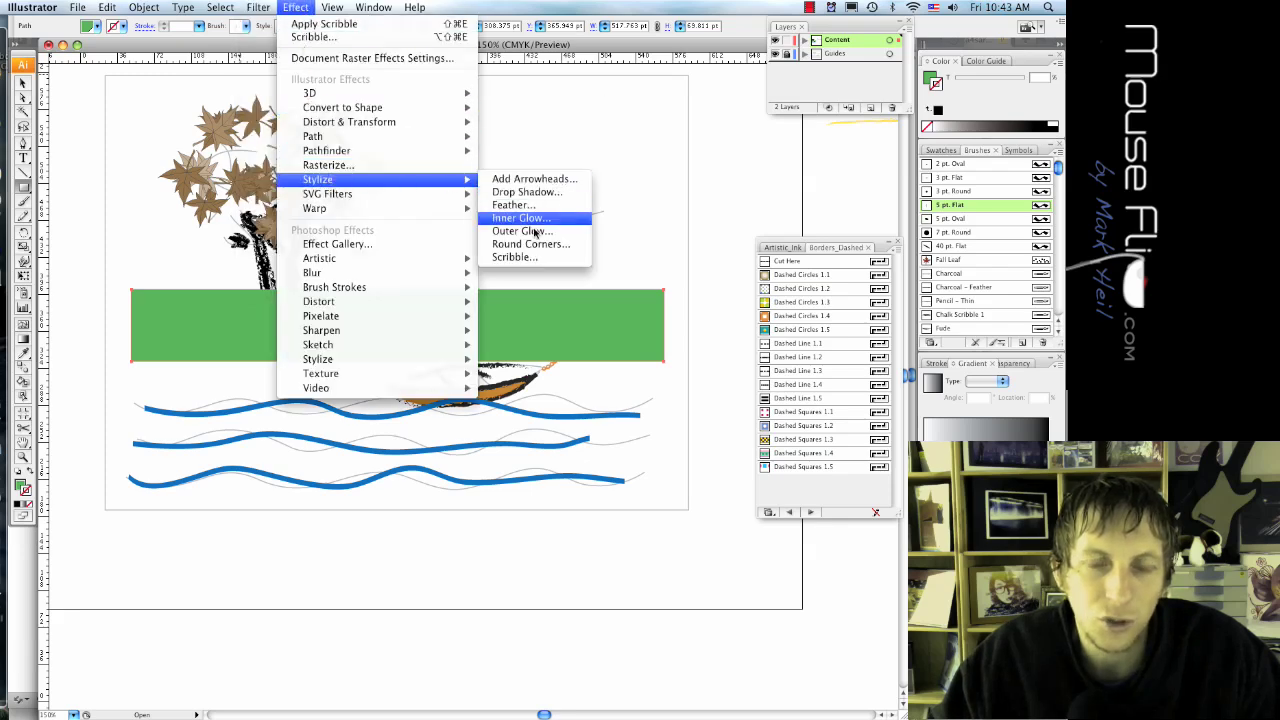
click(514, 257)
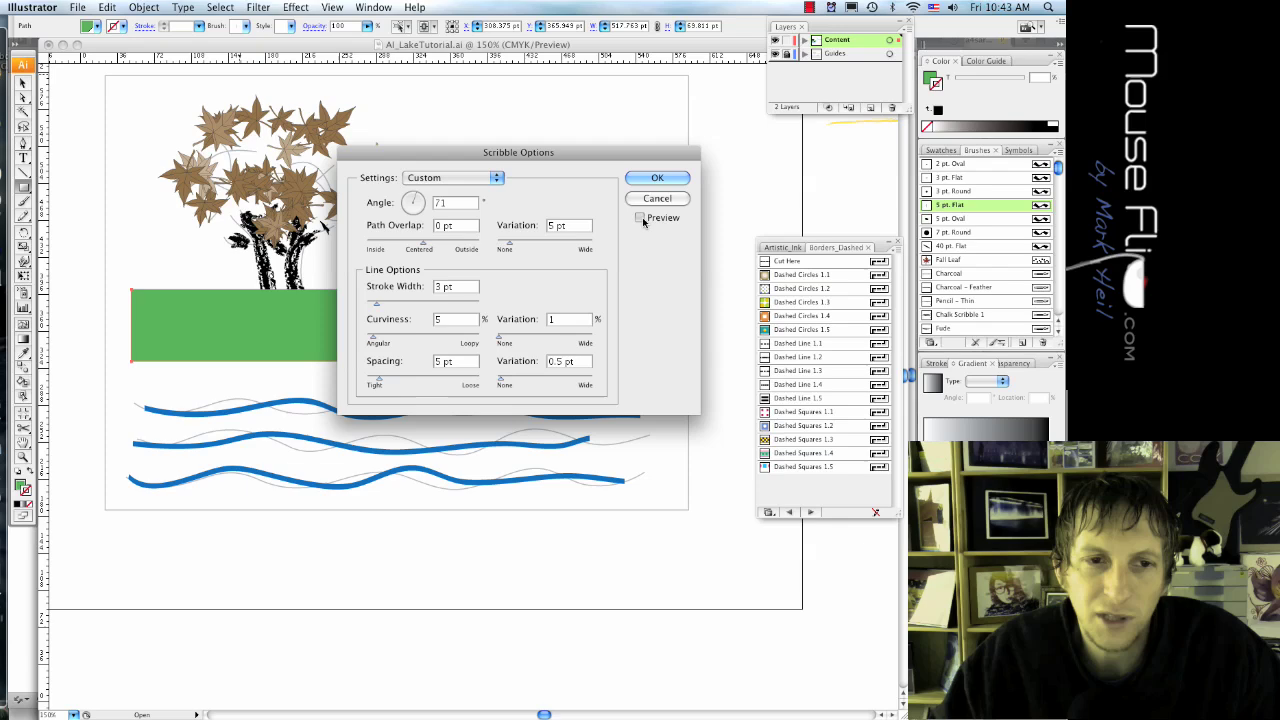
click(640, 217)
click(648, 182)
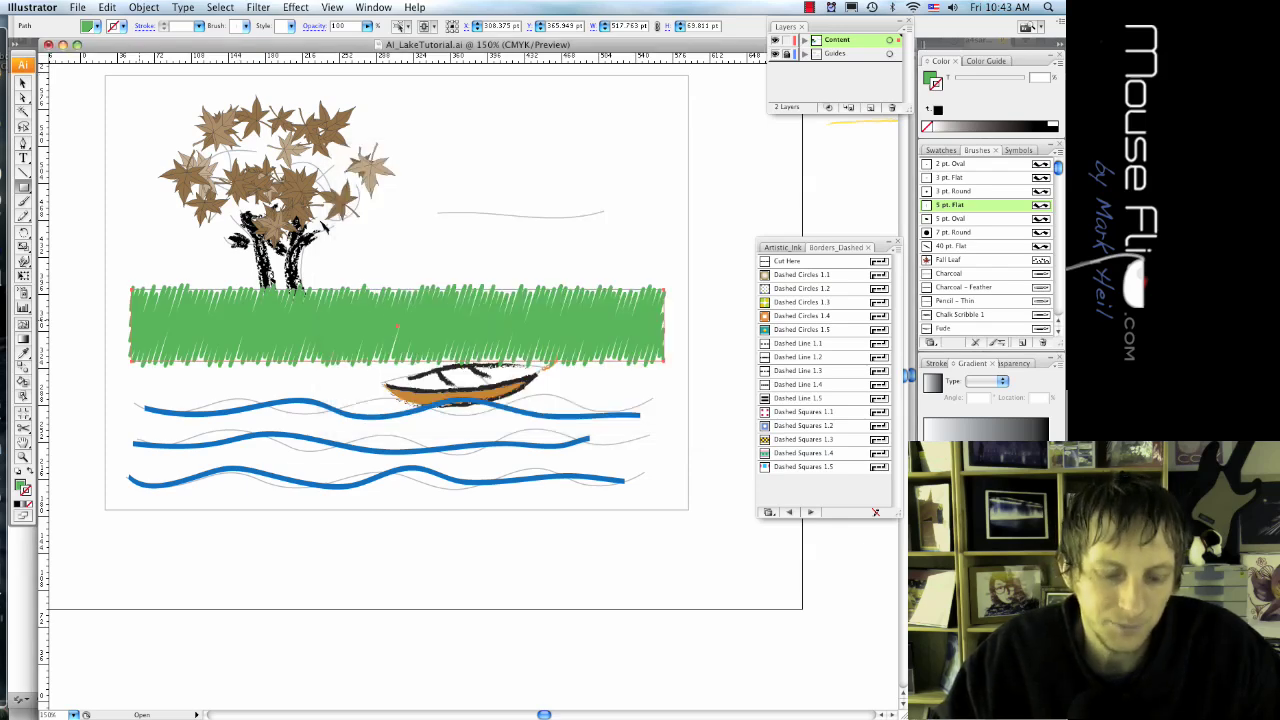
Widen the green scribbled grass on both sides to reach the frame's left and right edges
key(v)
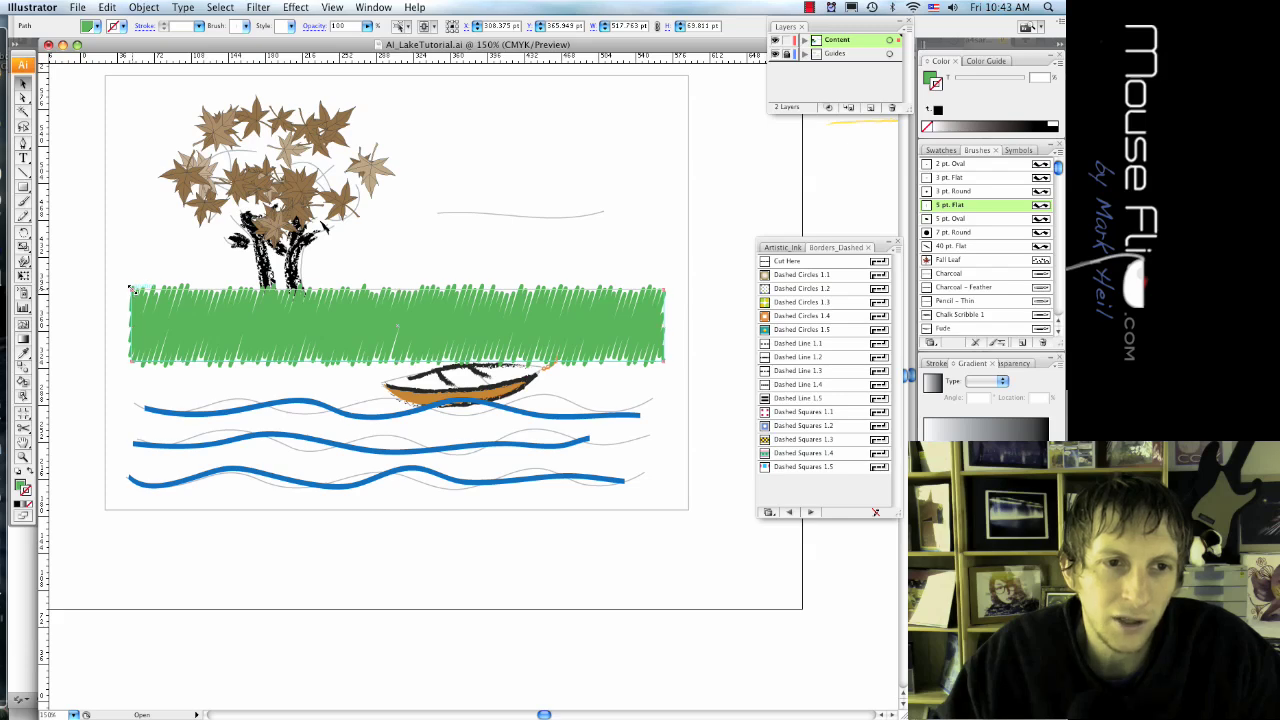
drag(130, 288, 104, 288)
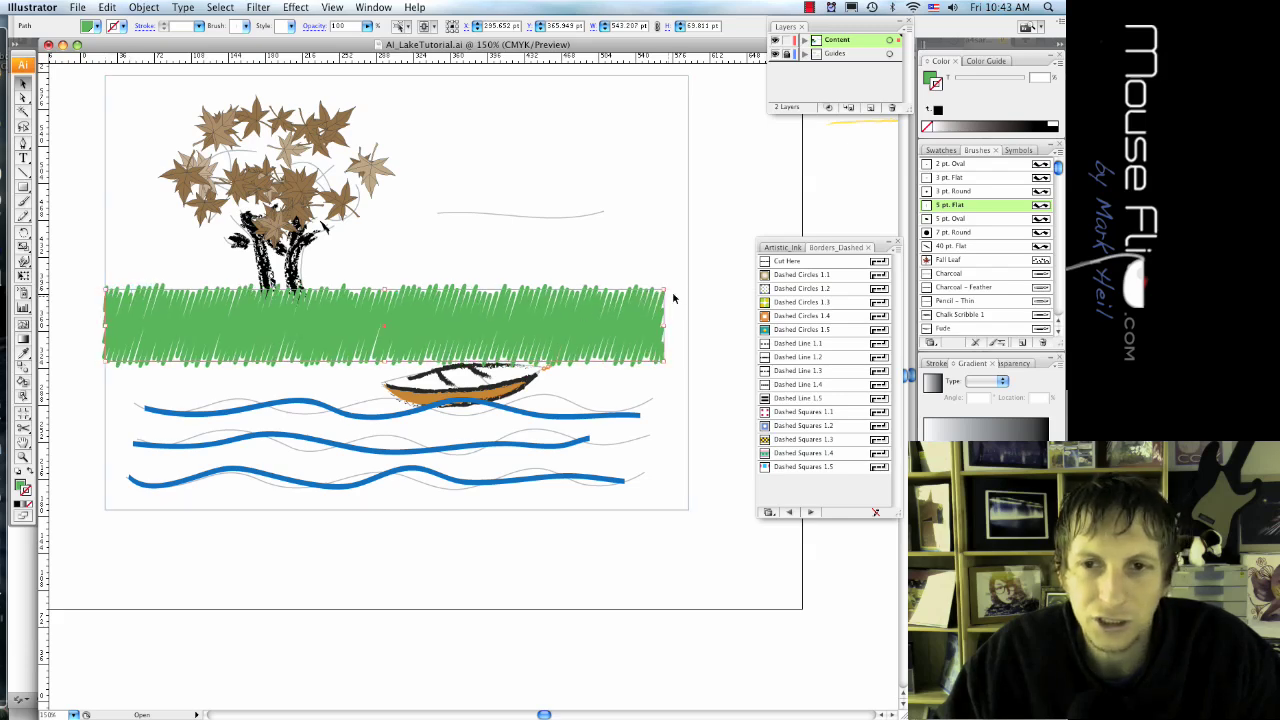
drag(664, 288, 688, 288)
click(714, 380)
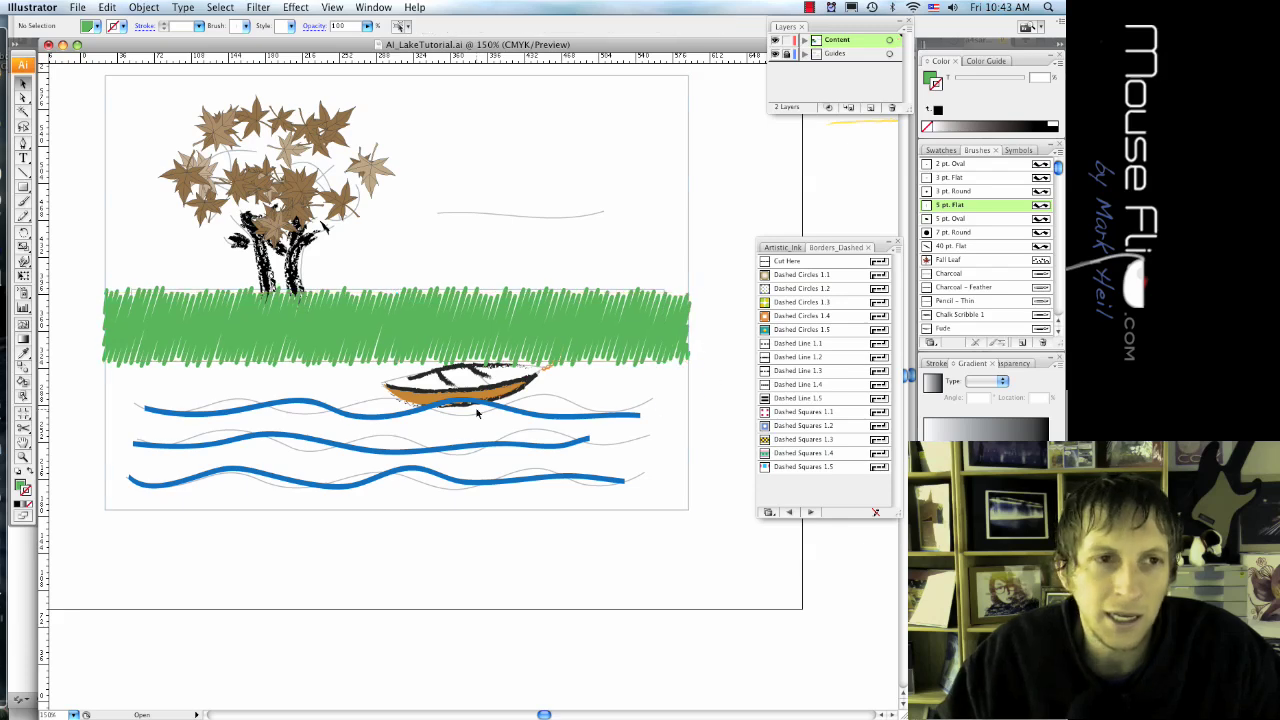
Draw a scribbled rectangle about 567 by 145 pt from the grass down to the frame's lower edge, and fill it with blue
click(23, 187)
mouse_move(104, 360)
mouse_down()
mouse_move(300, 446)
mouse_move(688, 512)
mouse_up()
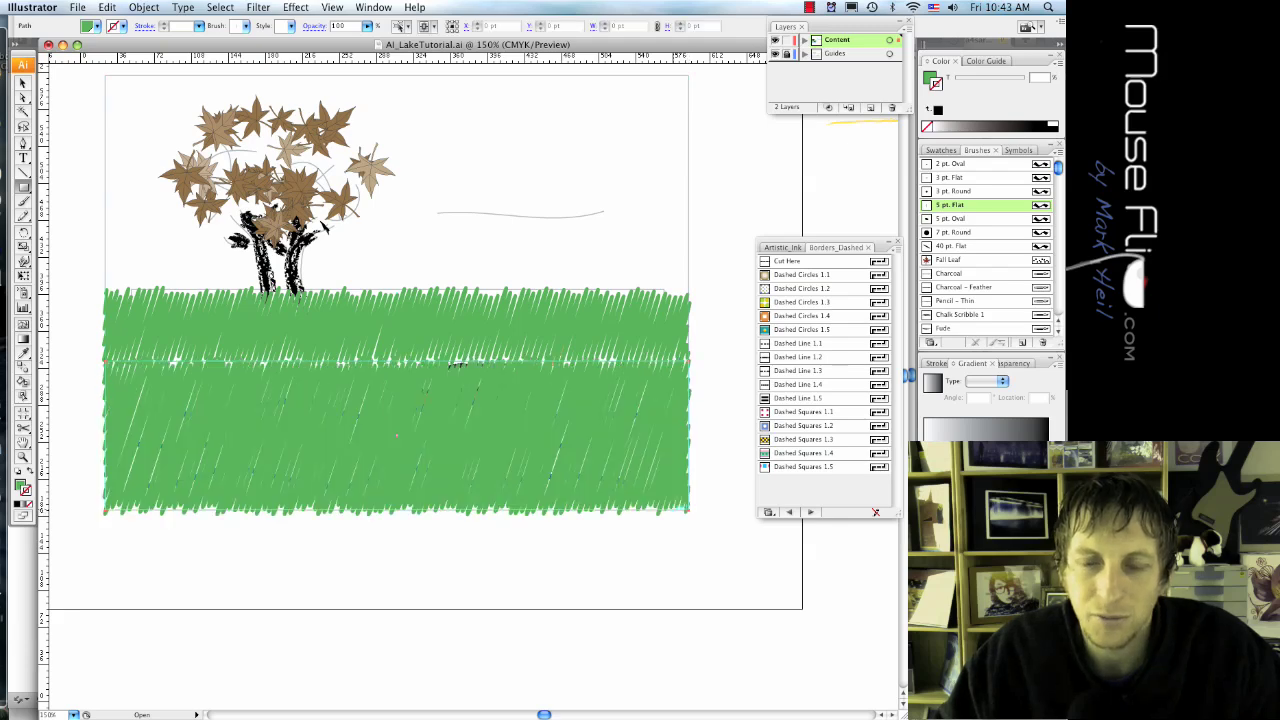
click(97, 26)
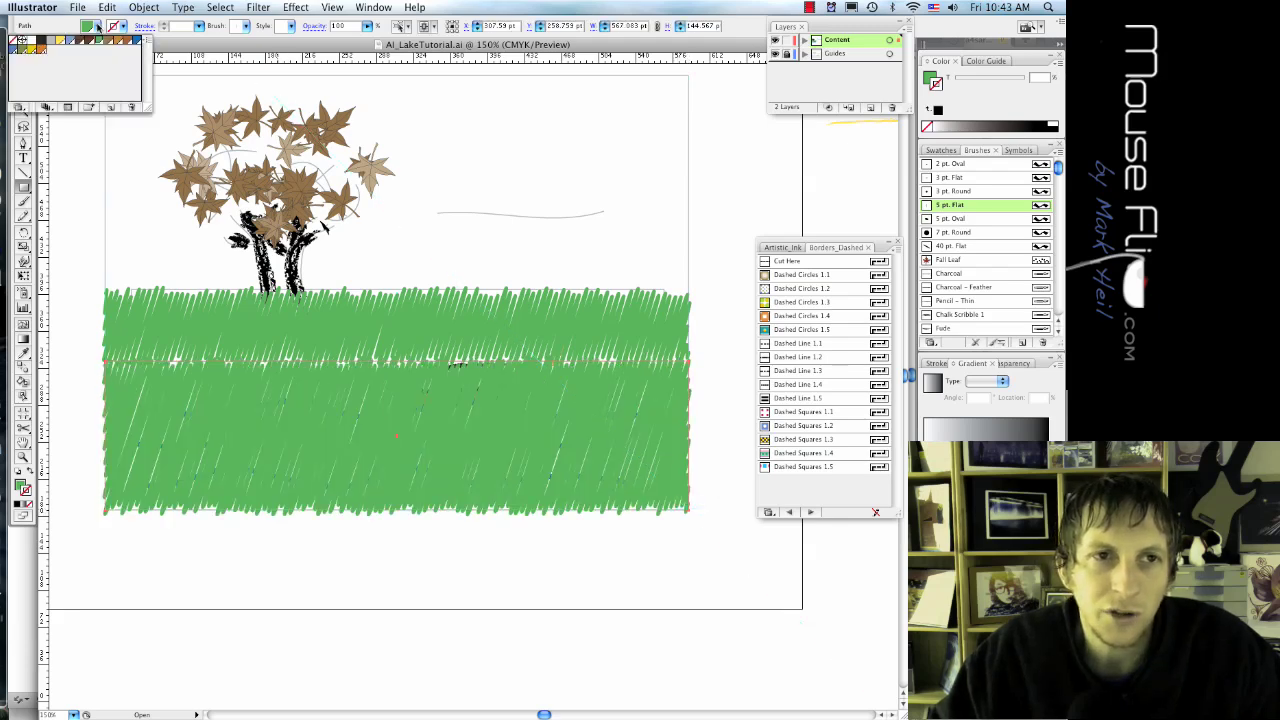
click(135, 41)
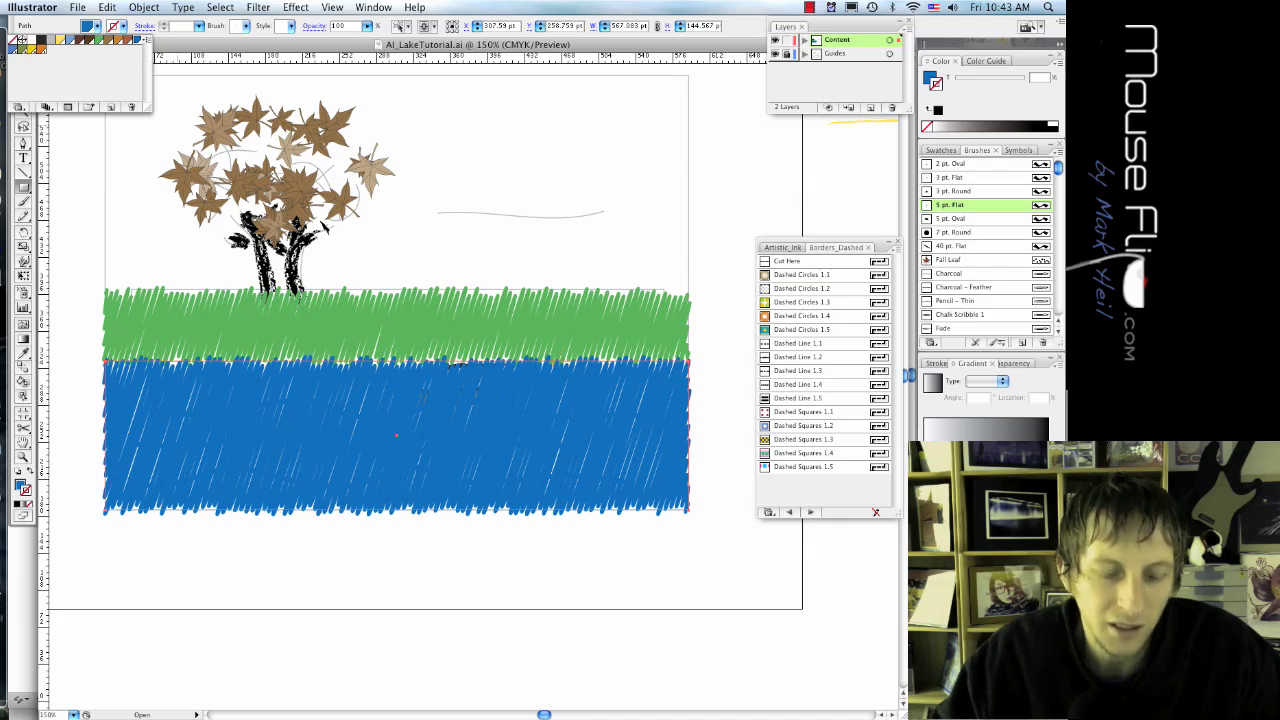
Fill the scribbled water rectangle with a linear gradient running from the light blue Puzzle.color1 swatch to the Waves blue
click(24, 341)
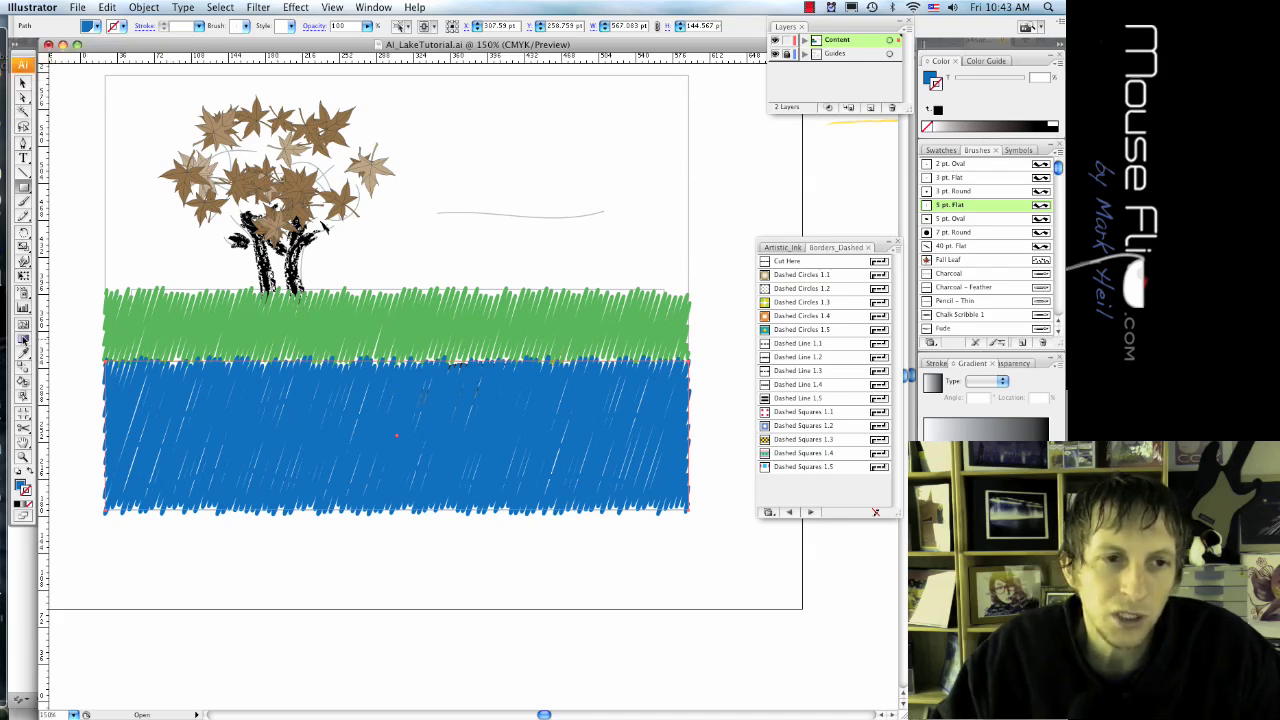
click(24, 341)
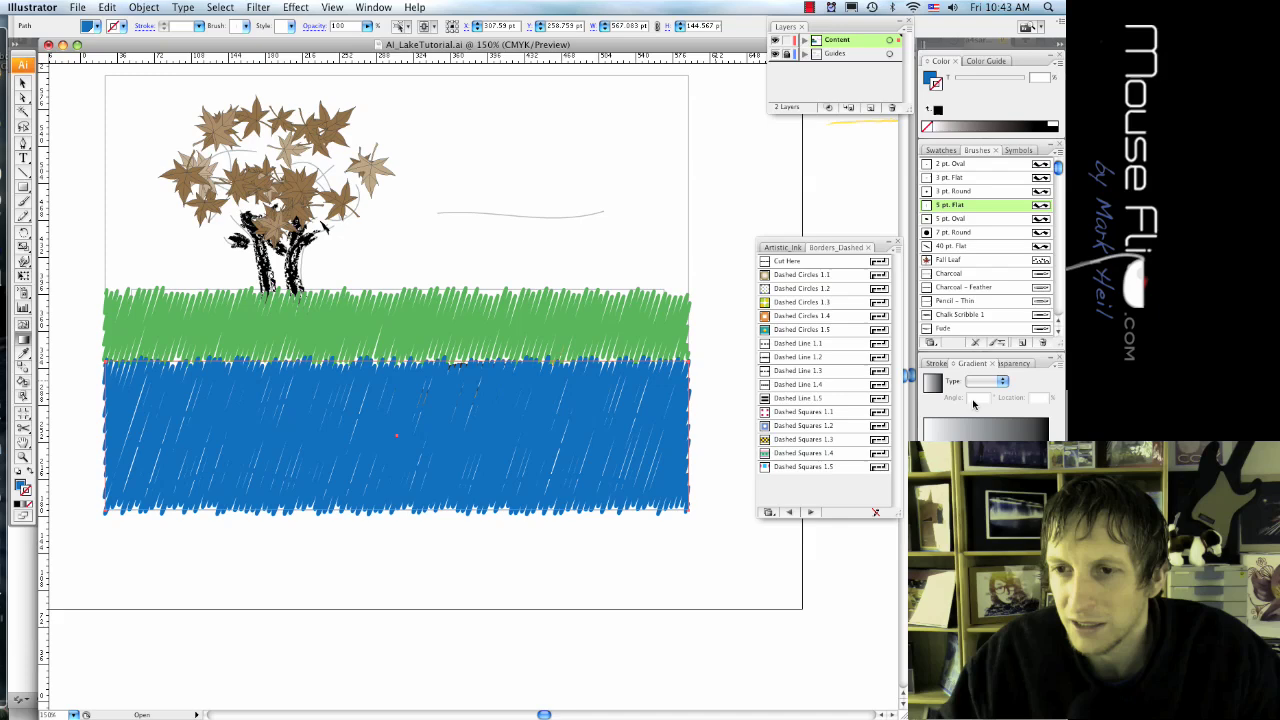
click(975, 428)
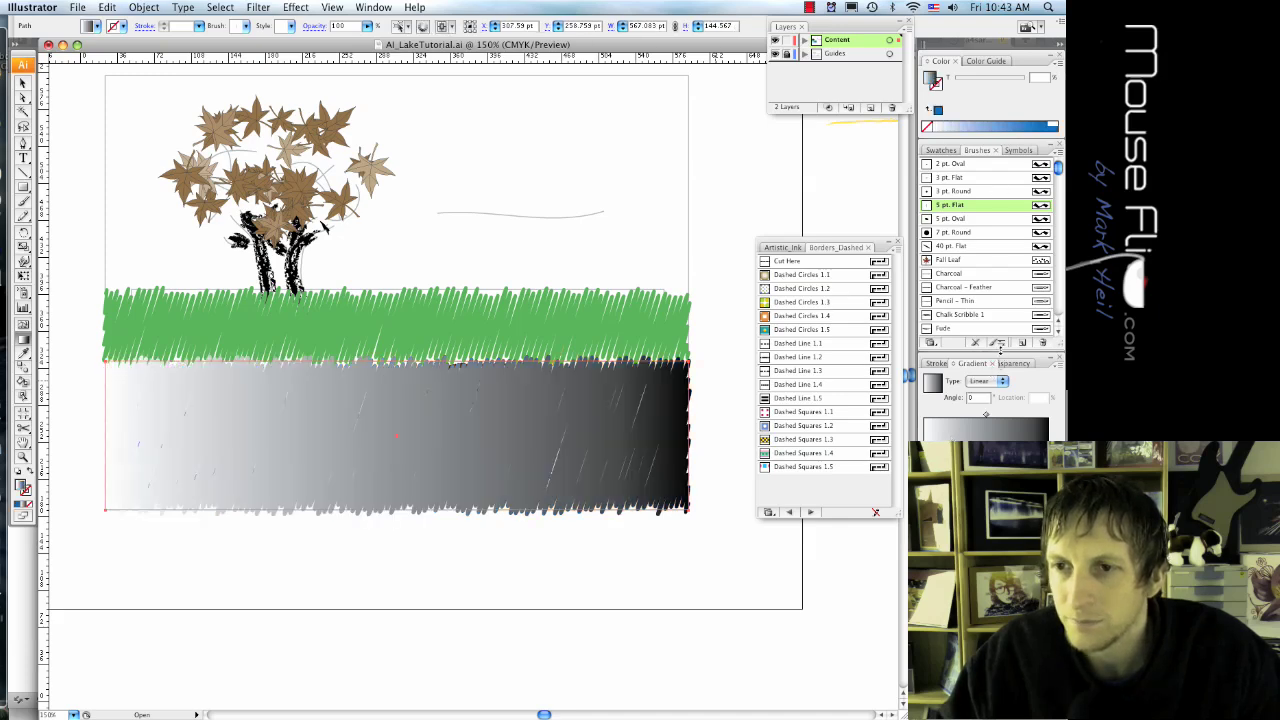
drag(1000, 348, 990, 197)
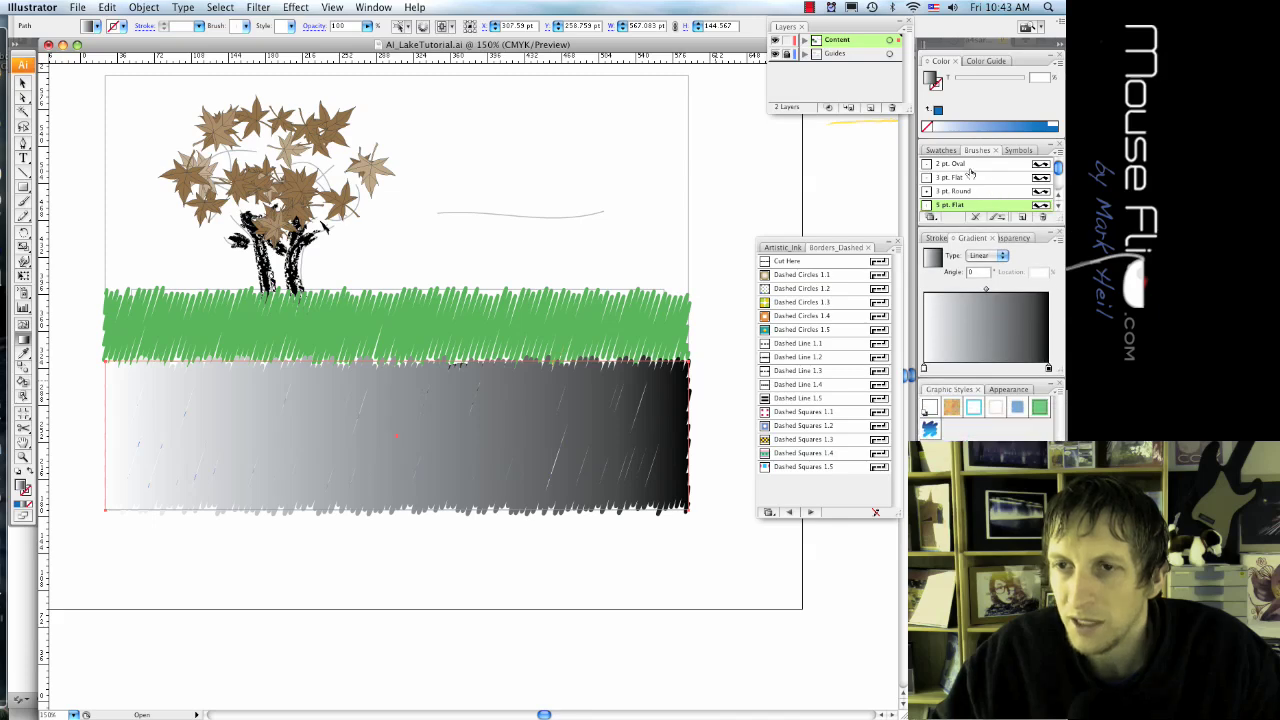
click(939, 151)
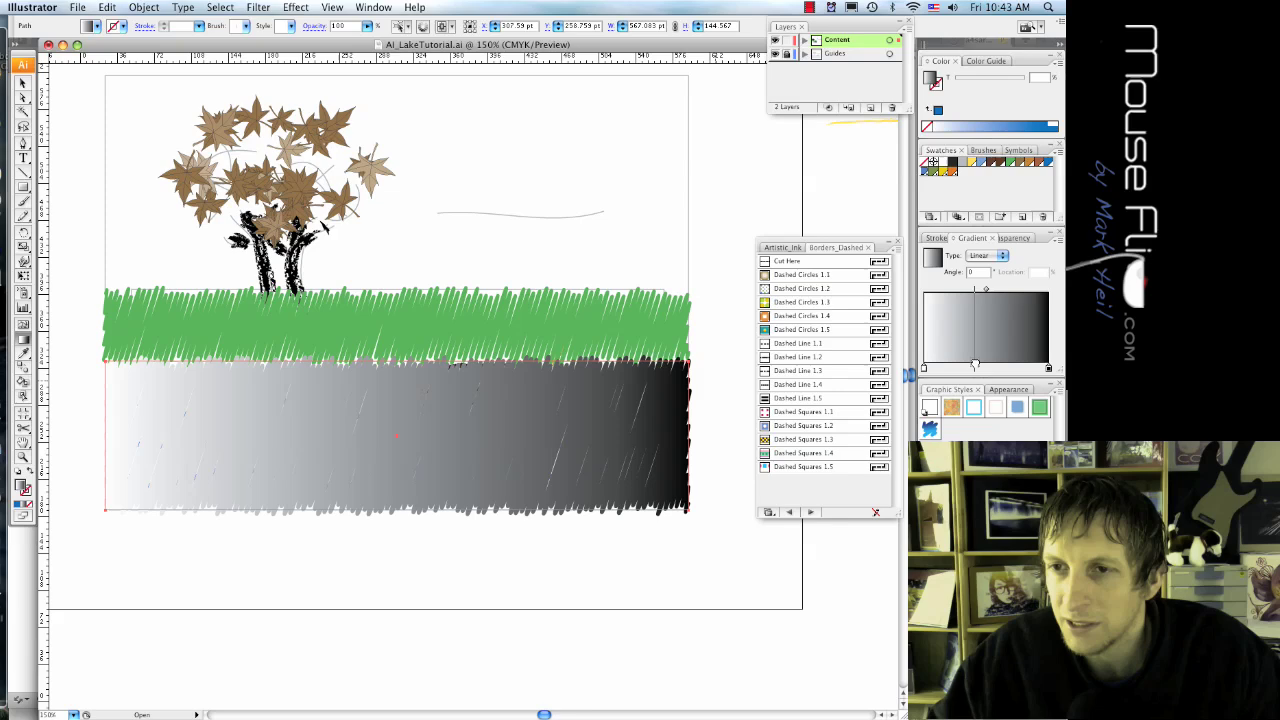
drag(975, 365, 925, 368)
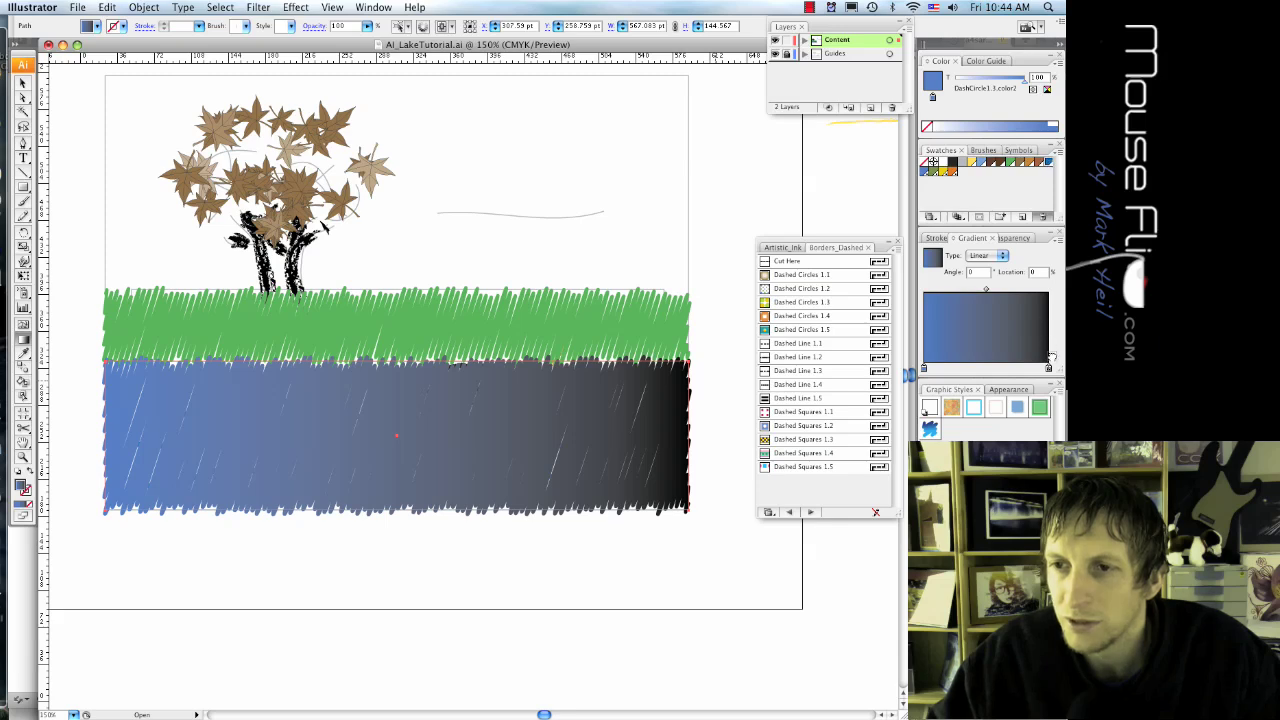
drag(1049, 367, 1049, 369)
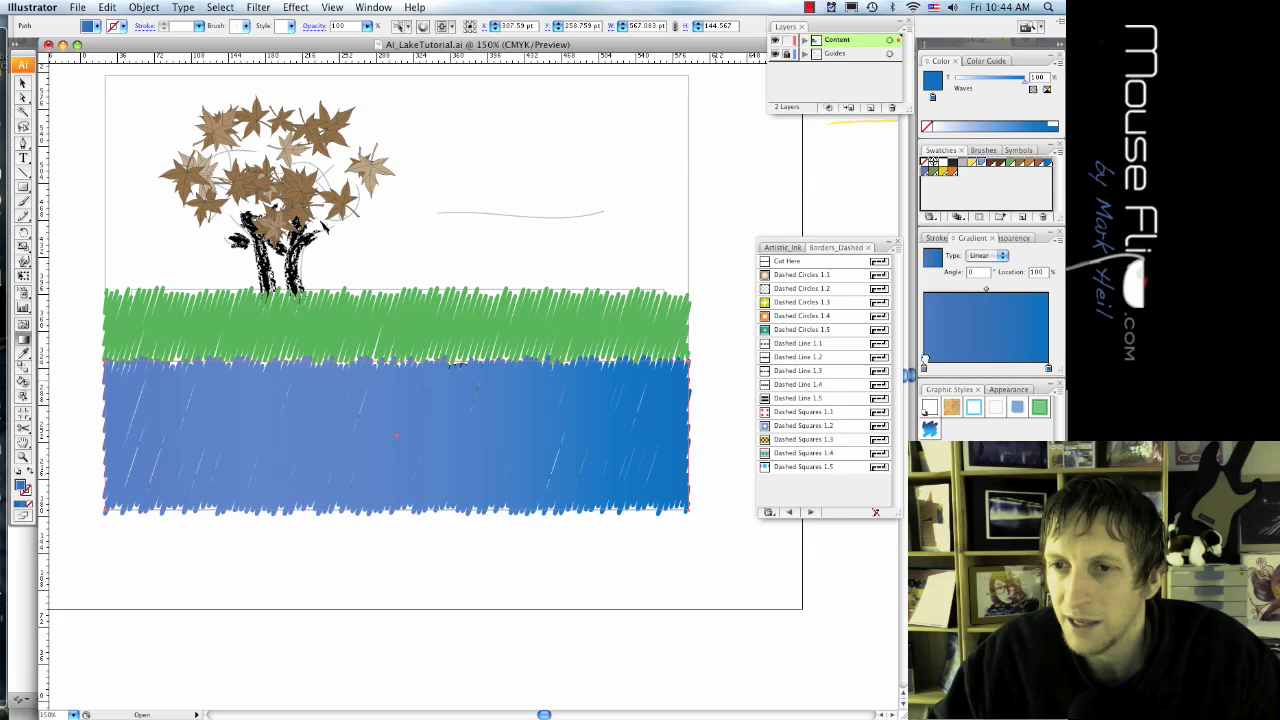
drag(926, 369, 925, 369)
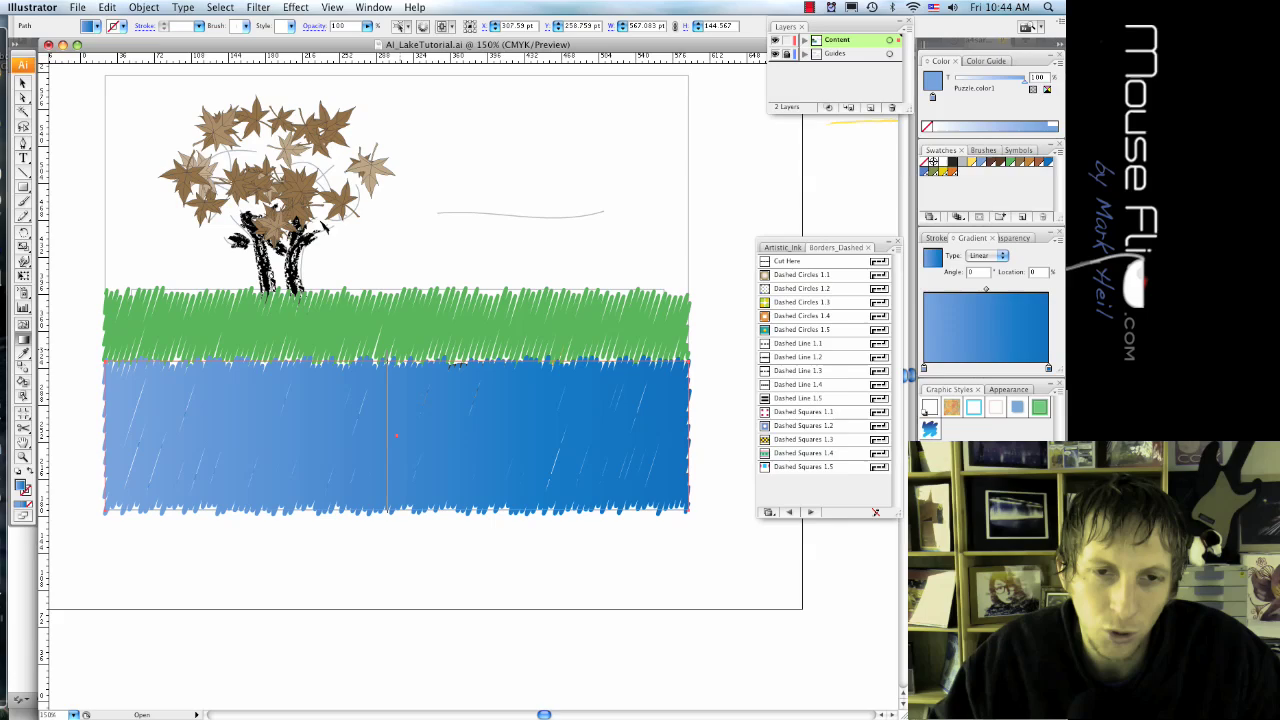
Turn the water's gradient vertical at -90°, with the light blue along the grass and the Waves blue at the lower edge
drag(387, 358, 387, 358)
key(F12)
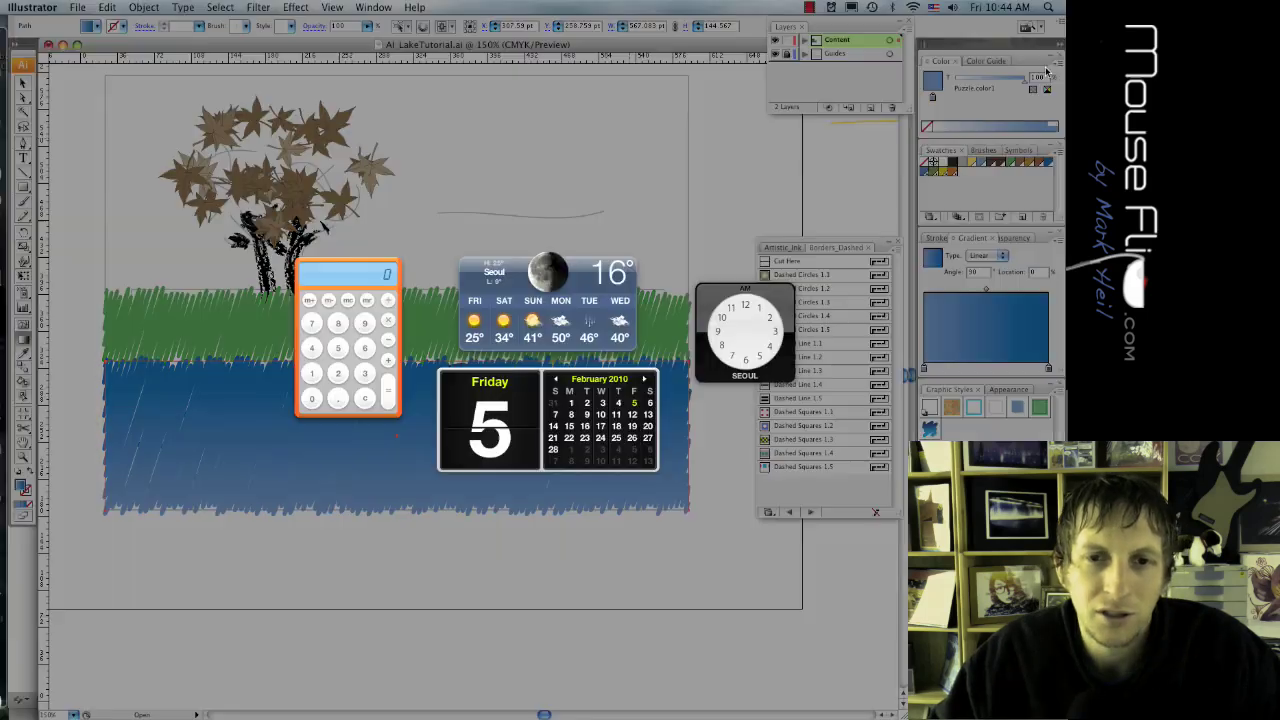
key(F12)
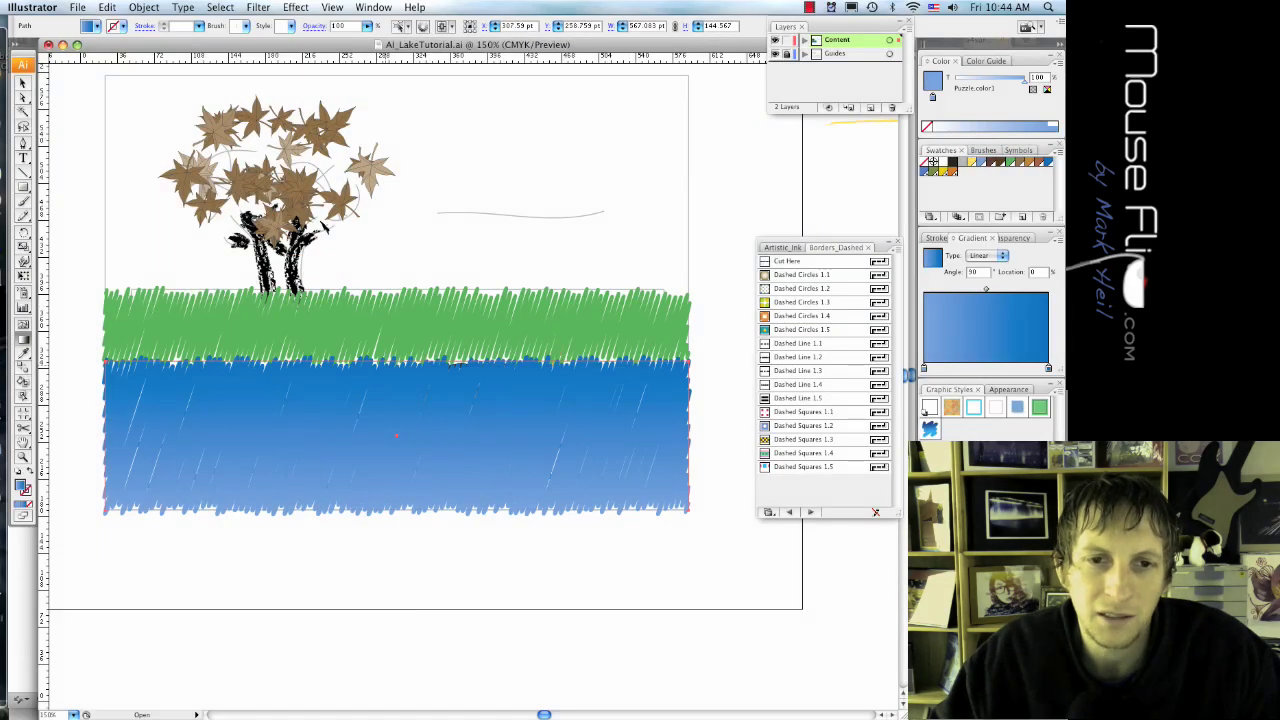
drag(379, 514, 379, 514)
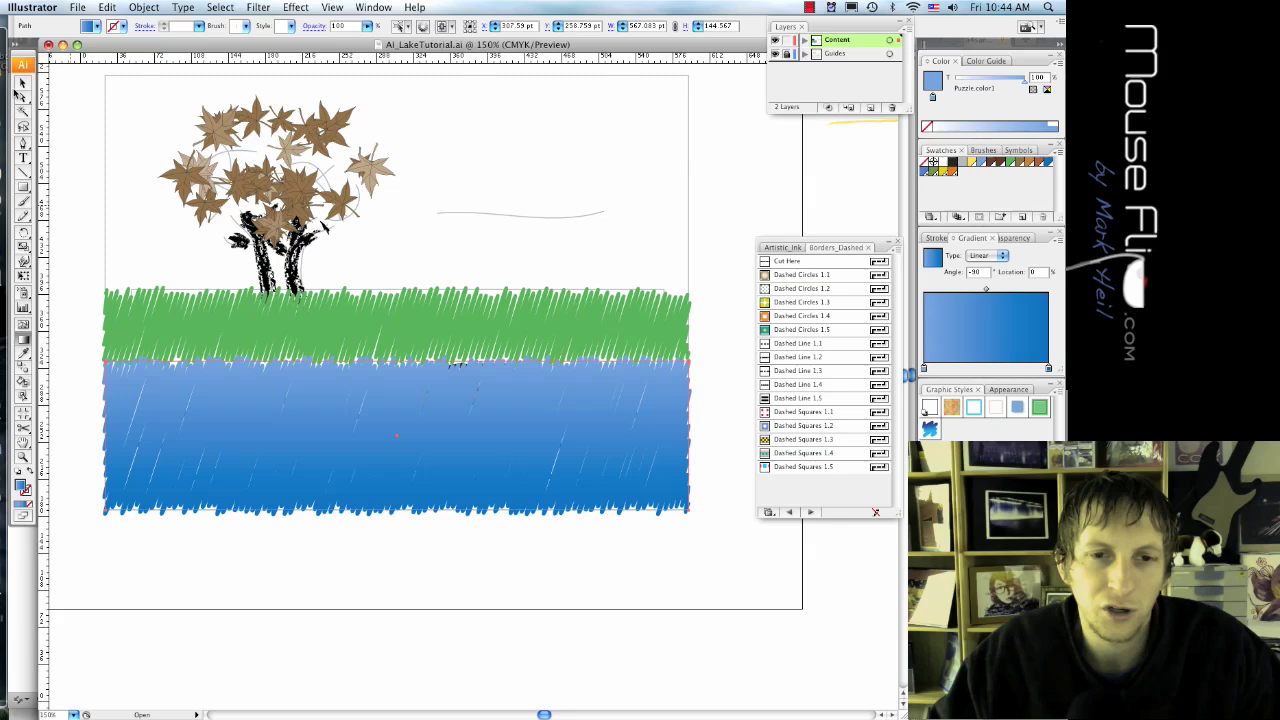
Send the gradient water rectangle behind all other artwork and deselect it
click(22, 84)
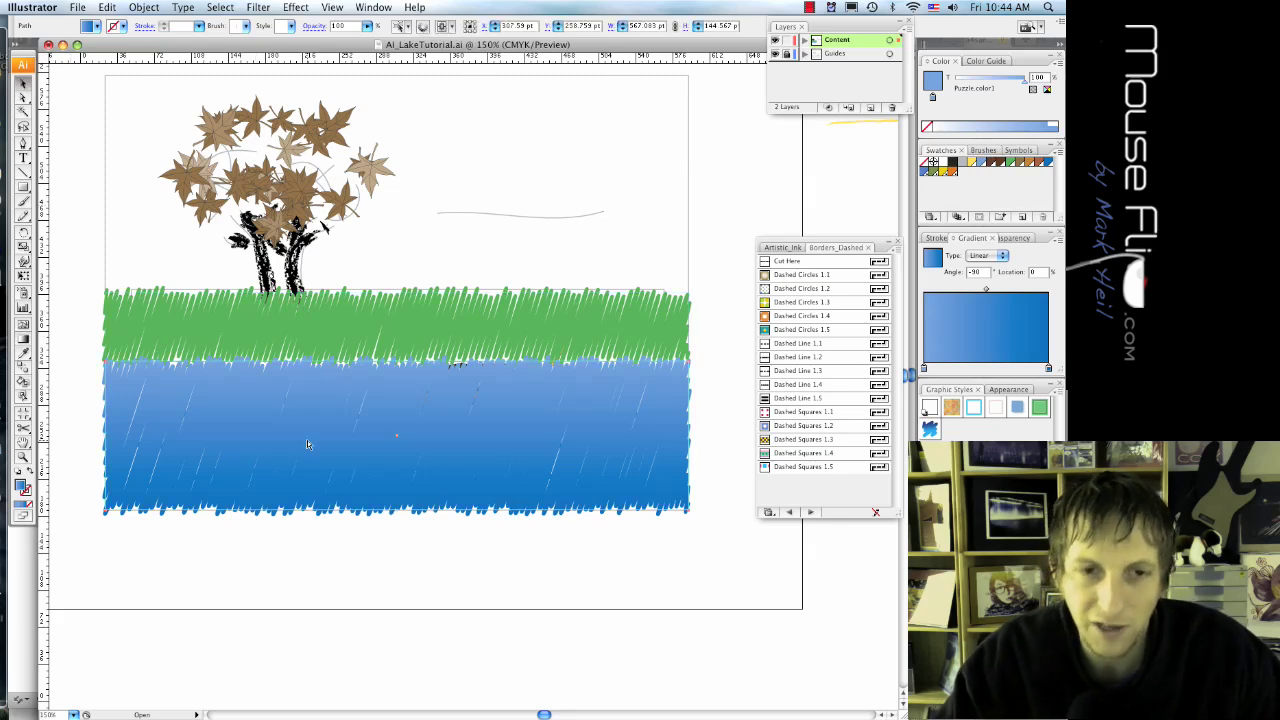
key(shift+super+bracketleft)
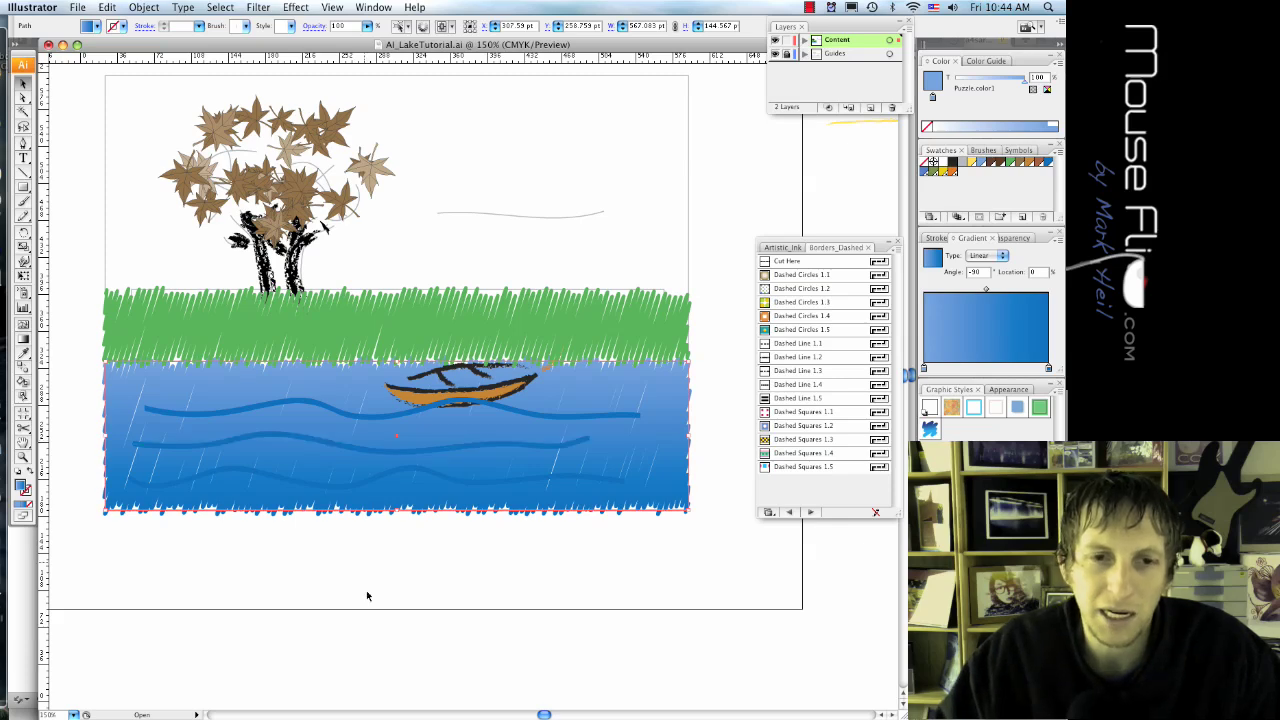
click(367, 594)
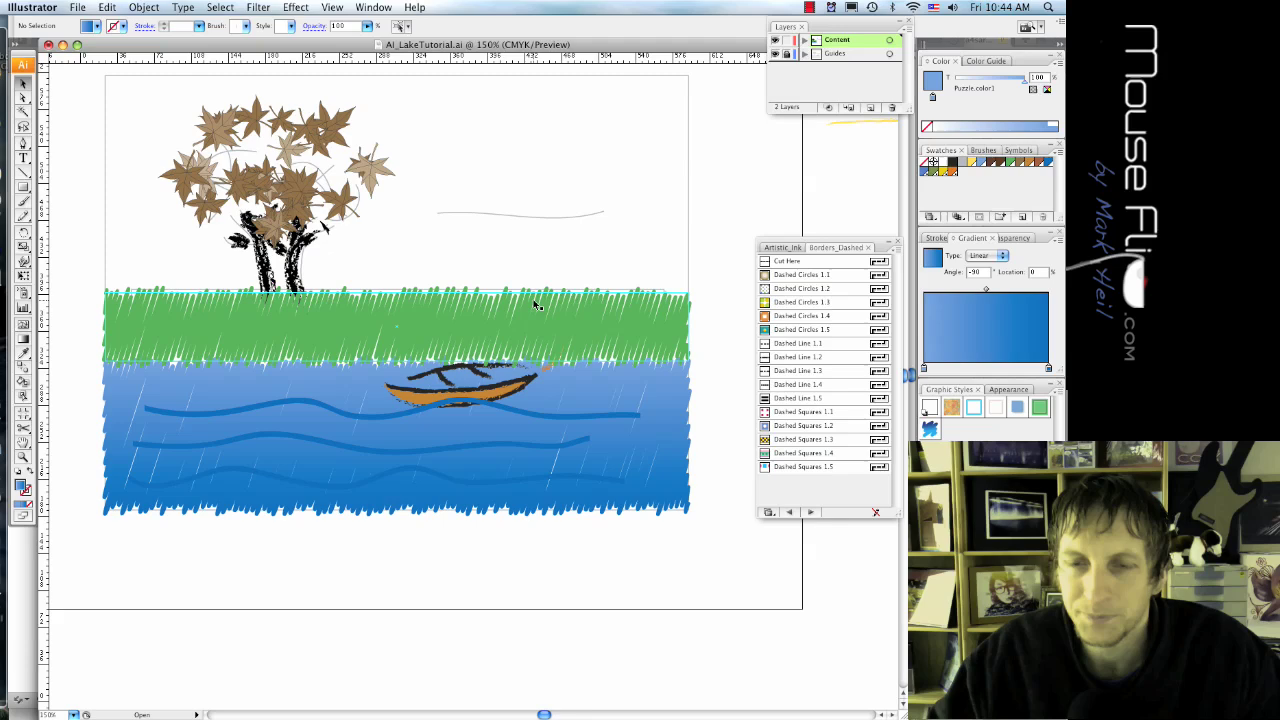
Draw a short blade of grass about 6 by 24 pt in the empty sky above the shore with the Pencil tool
click(977, 150)
click(1017, 150)
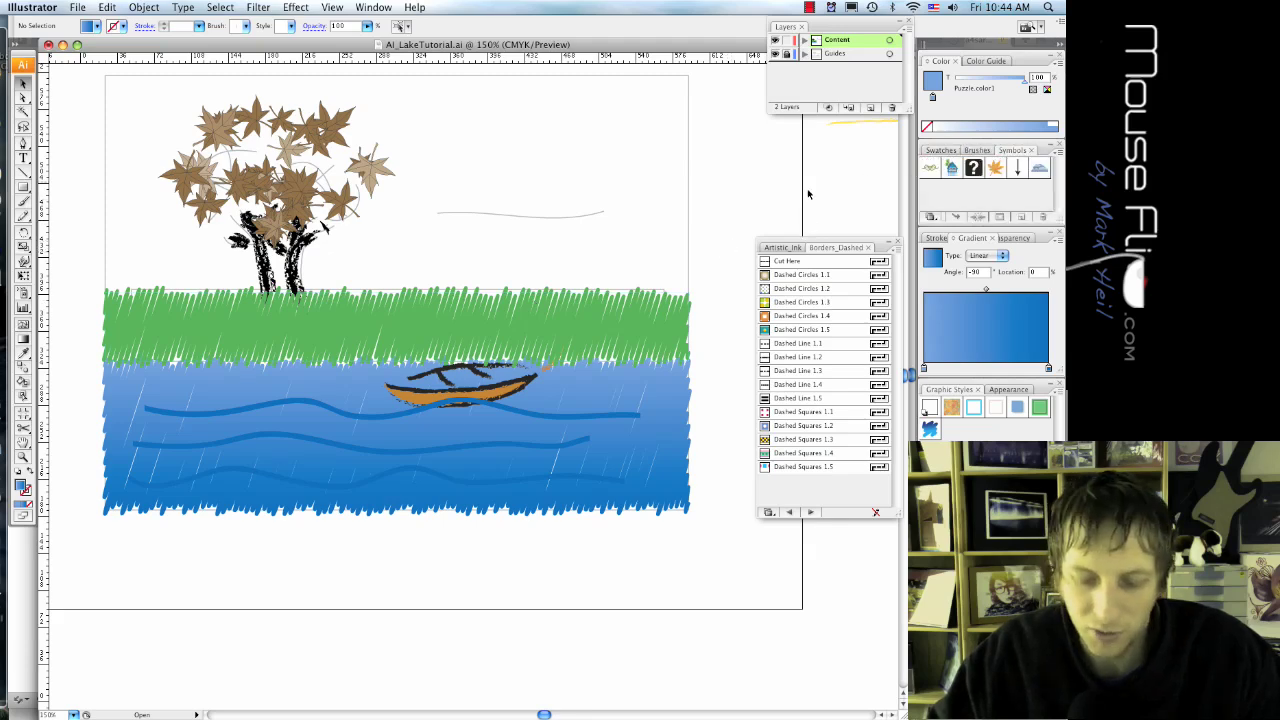
key(p)
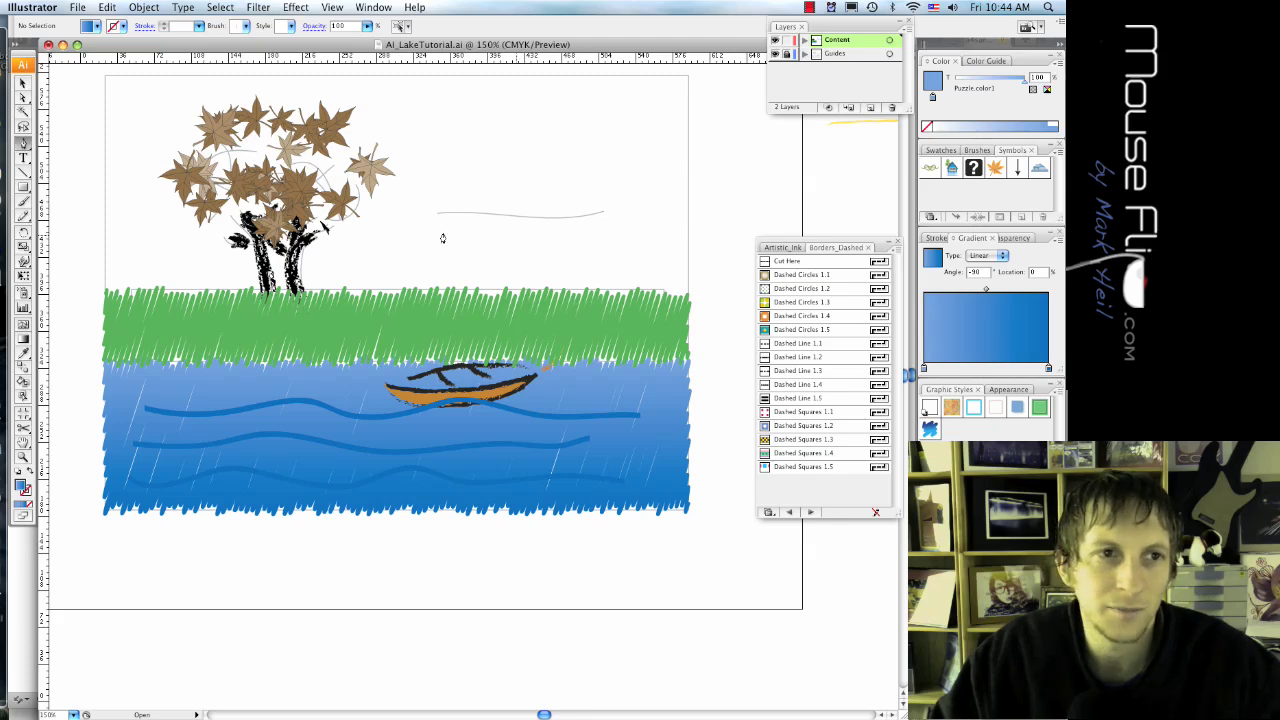
drag(24, 216, 86, 218)
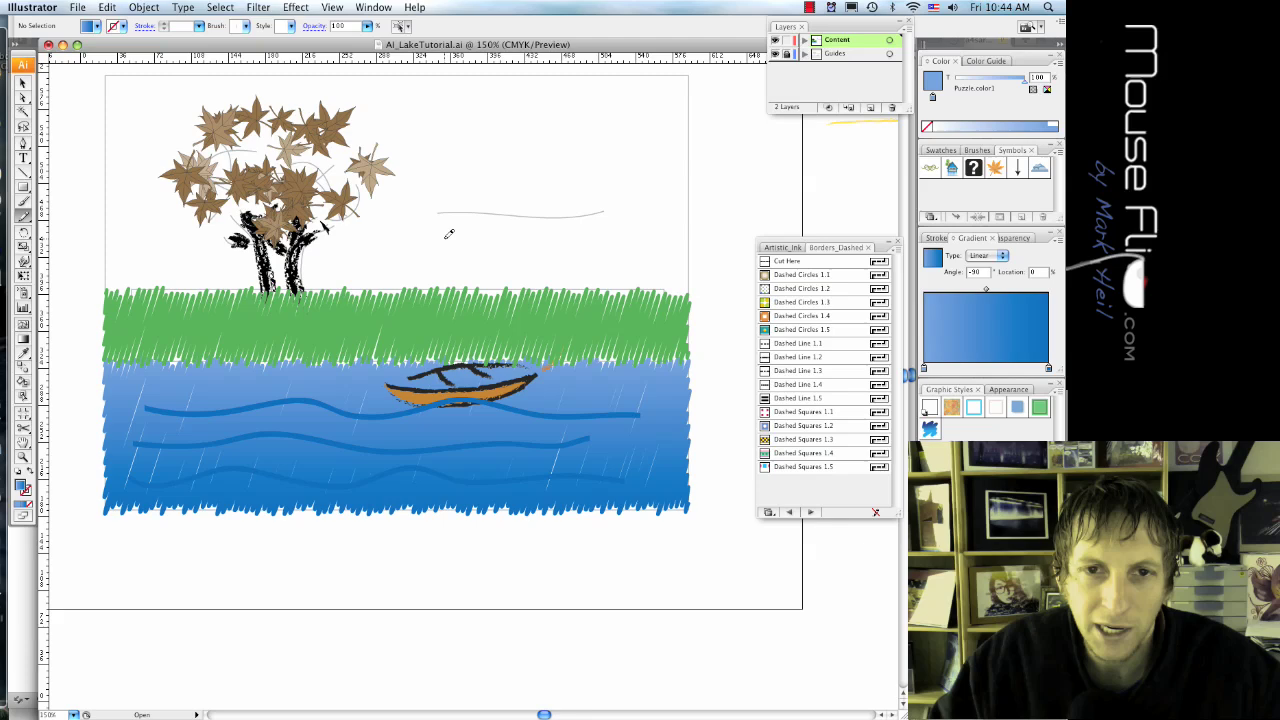
mouse_move(447, 252)
mouse_down()
mouse_move(445, 228)
mouse_move(442, 254)
mouse_move(444, 240)
mouse_up()
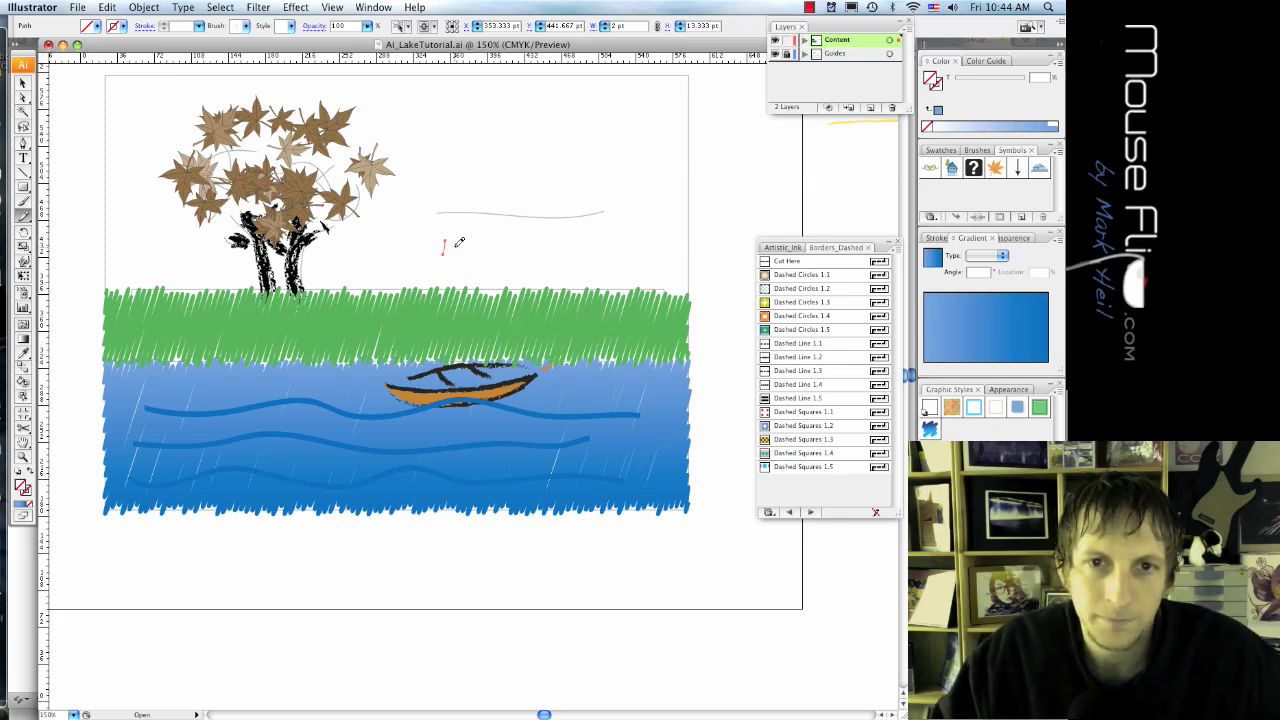
right_click(446, 240)
key(Escape)
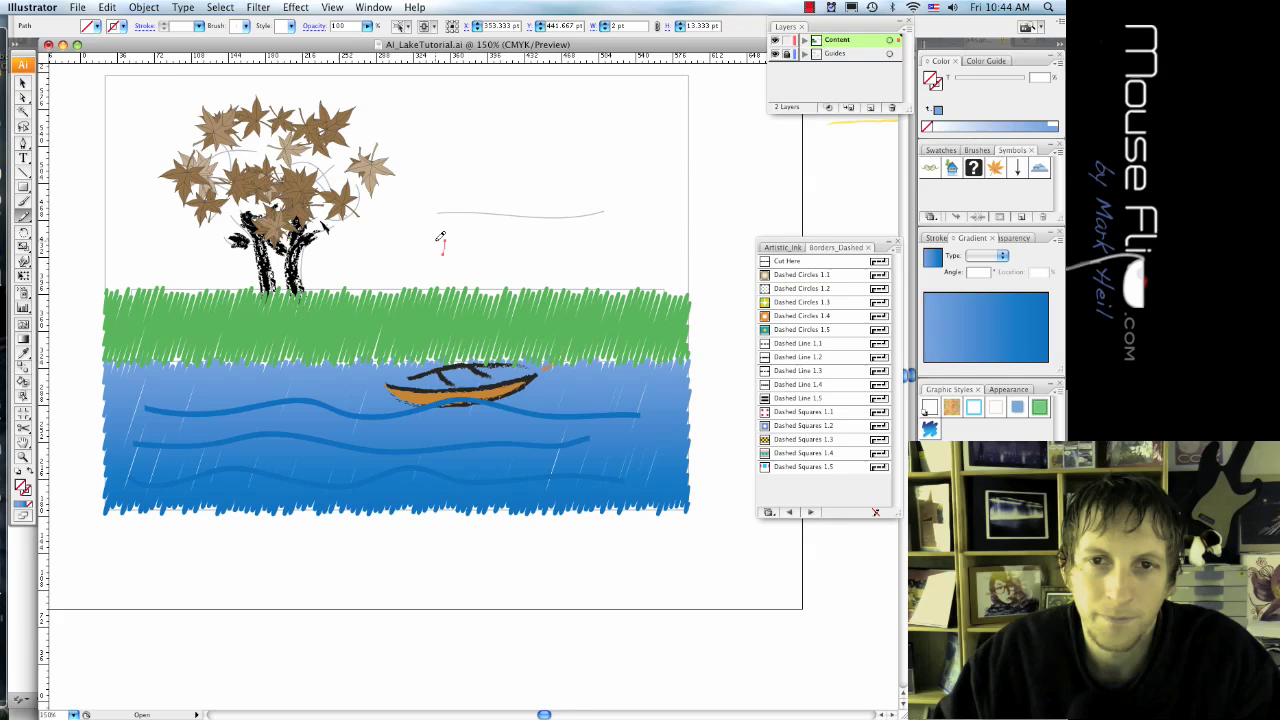
key(Return)
click(612, 205)
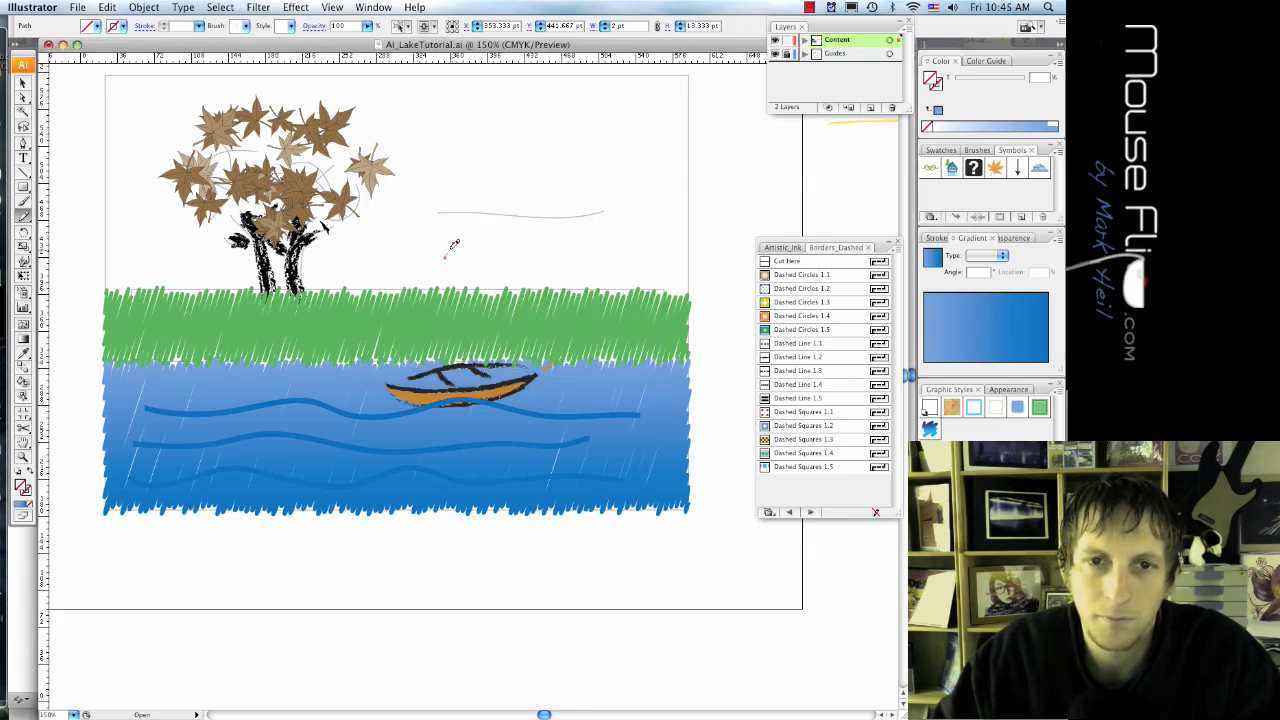
drag(440, 241, 446, 268)
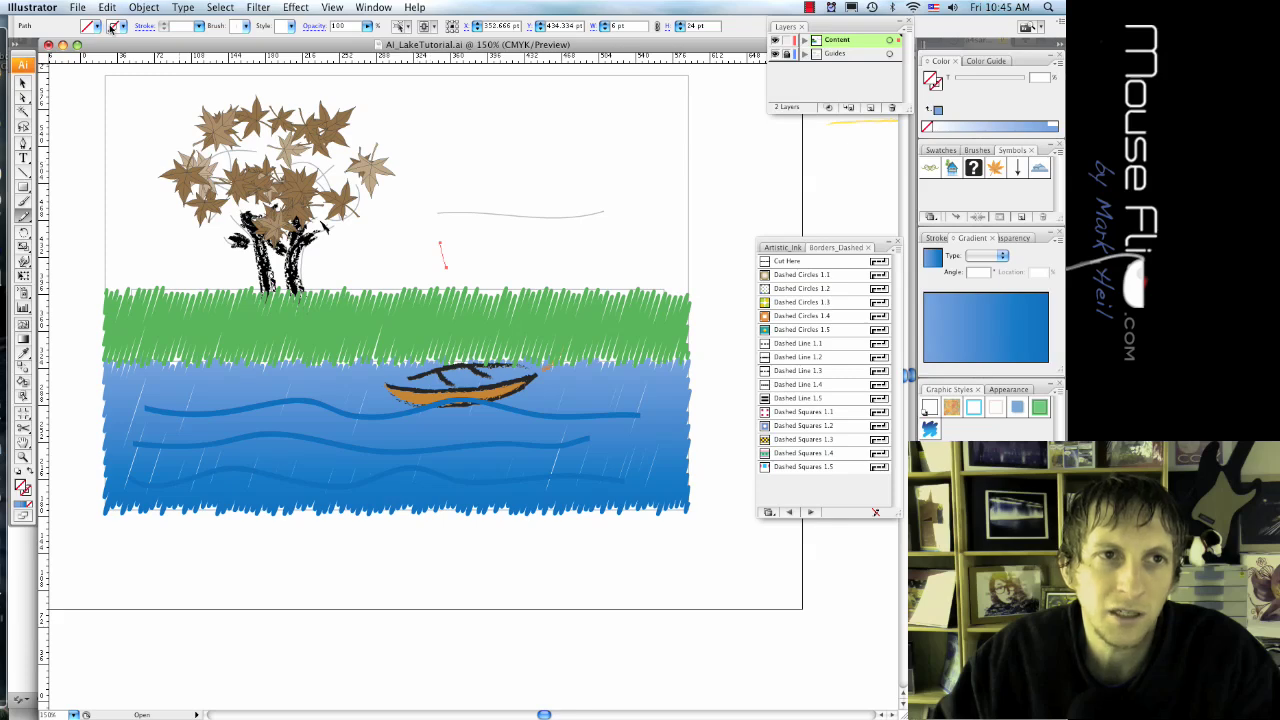
Give the blade a green 1 pt stroke and draw more blades beside it to form a small grass tuft
click(112, 27)
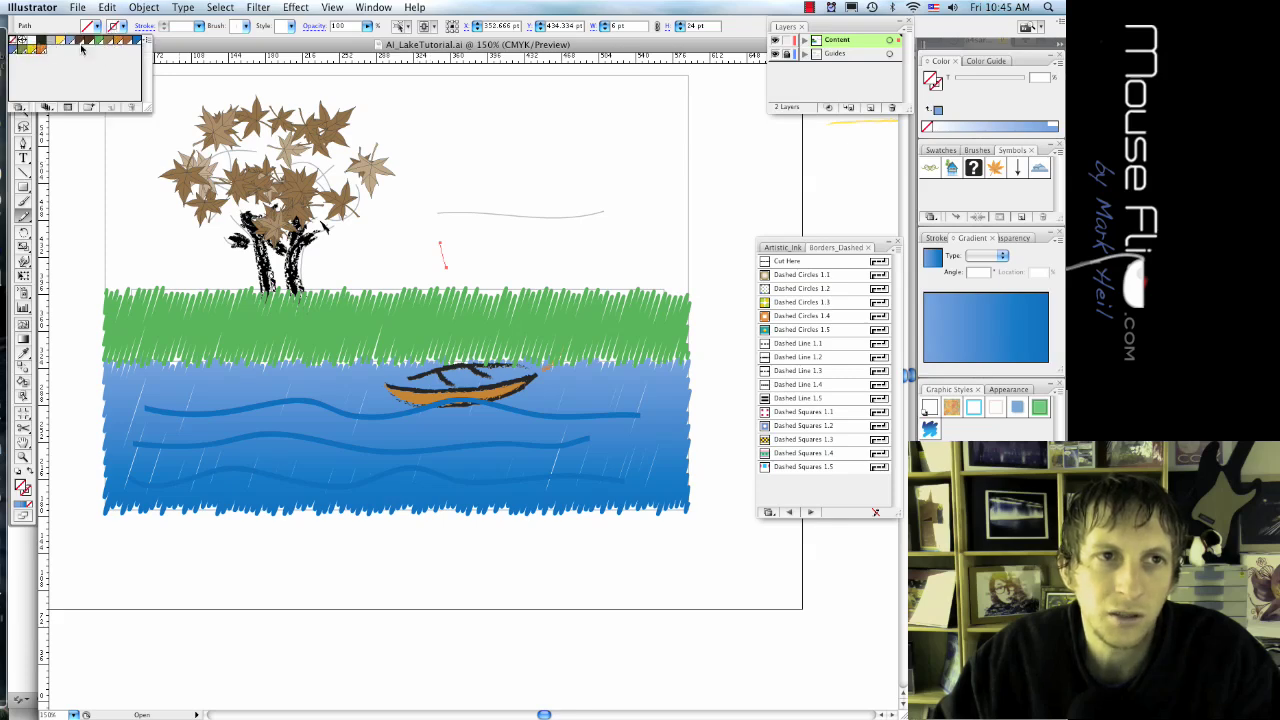
click(20, 50)
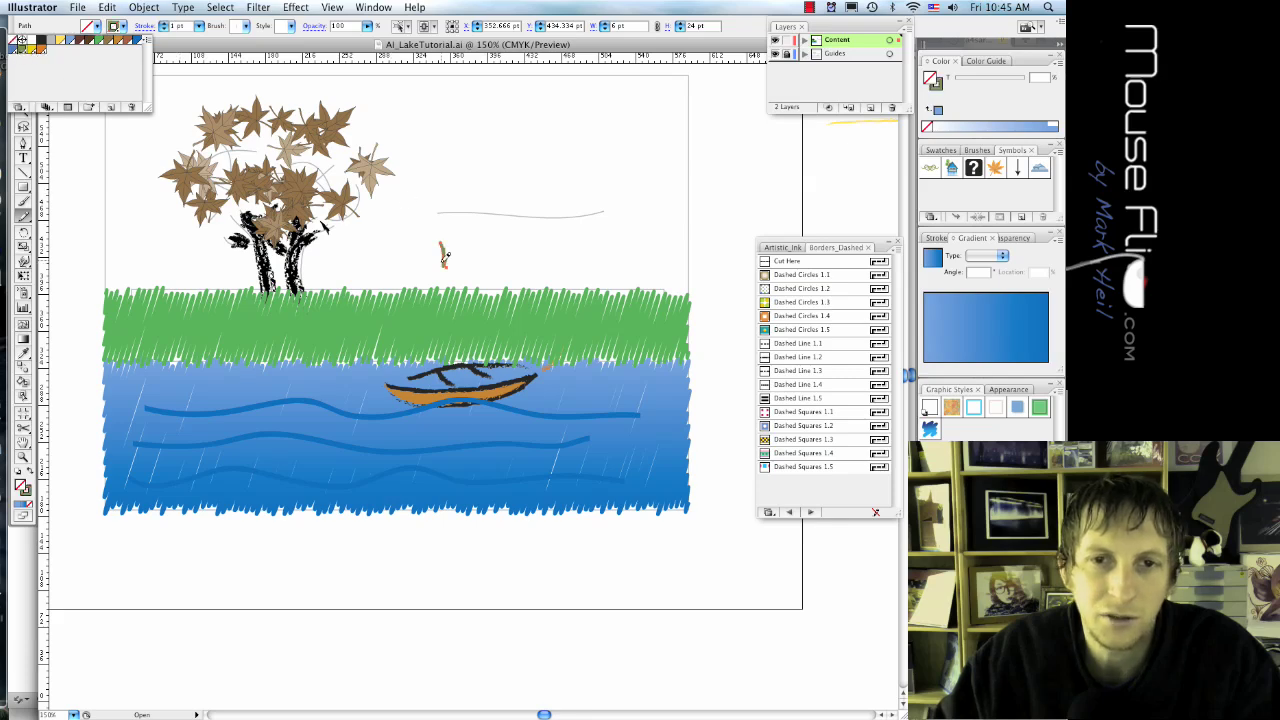
mouse_move(455, 241)
mouse_down()
mouse_move(443, 266)
mouse_move(432, 249)
mouse_move(459, 254)
mouse_up()
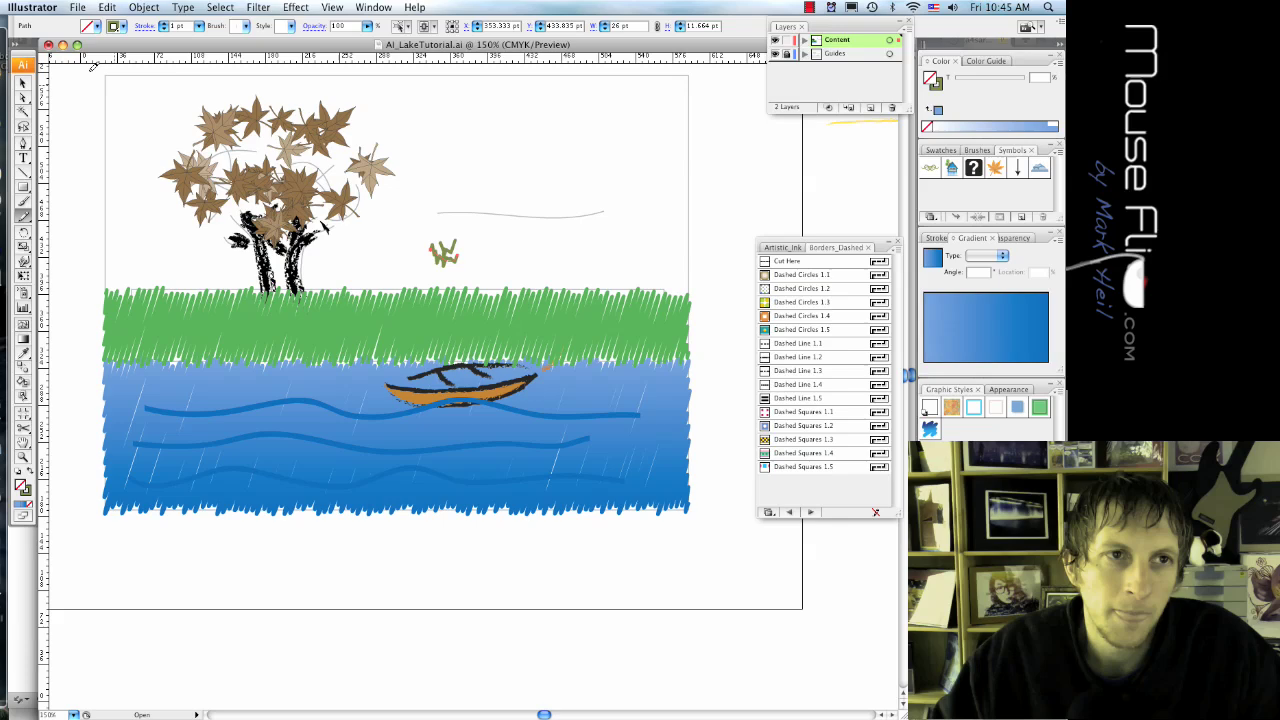
Turn the grass tuft into a Graphic symbol named grass and delete its instance from the artboard
key(v)
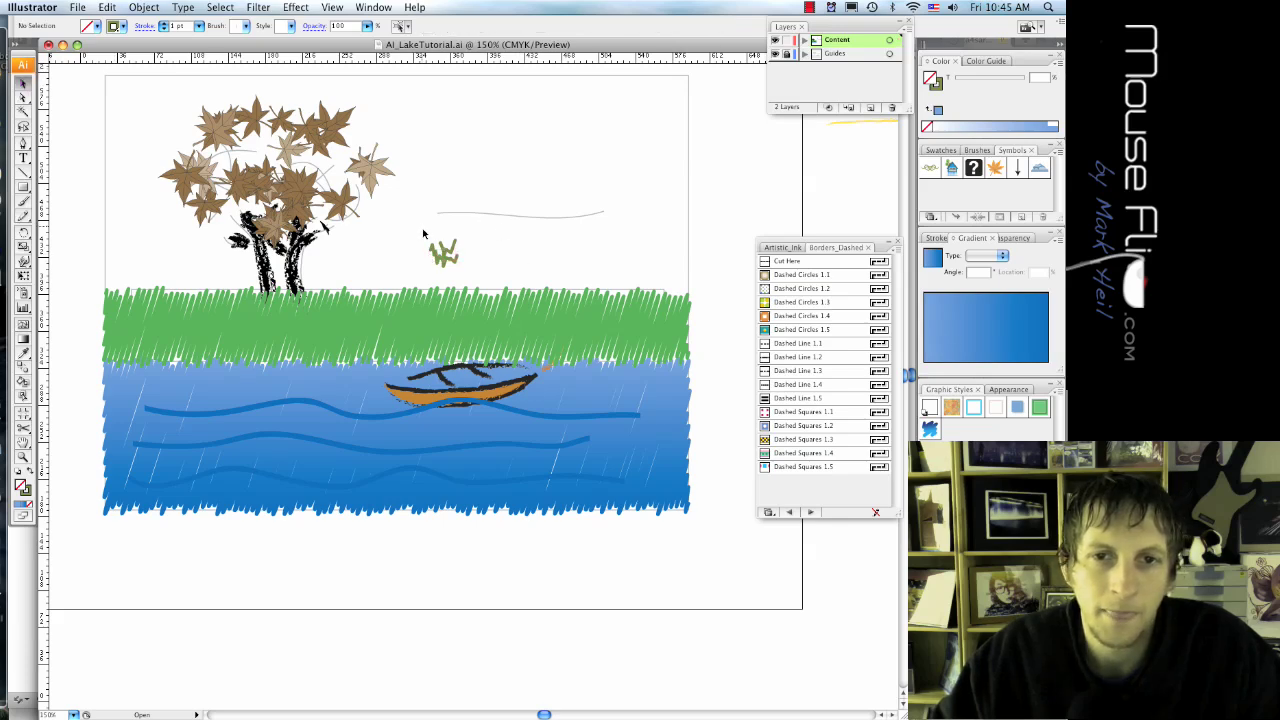
drag(424, 236, 944, 193)
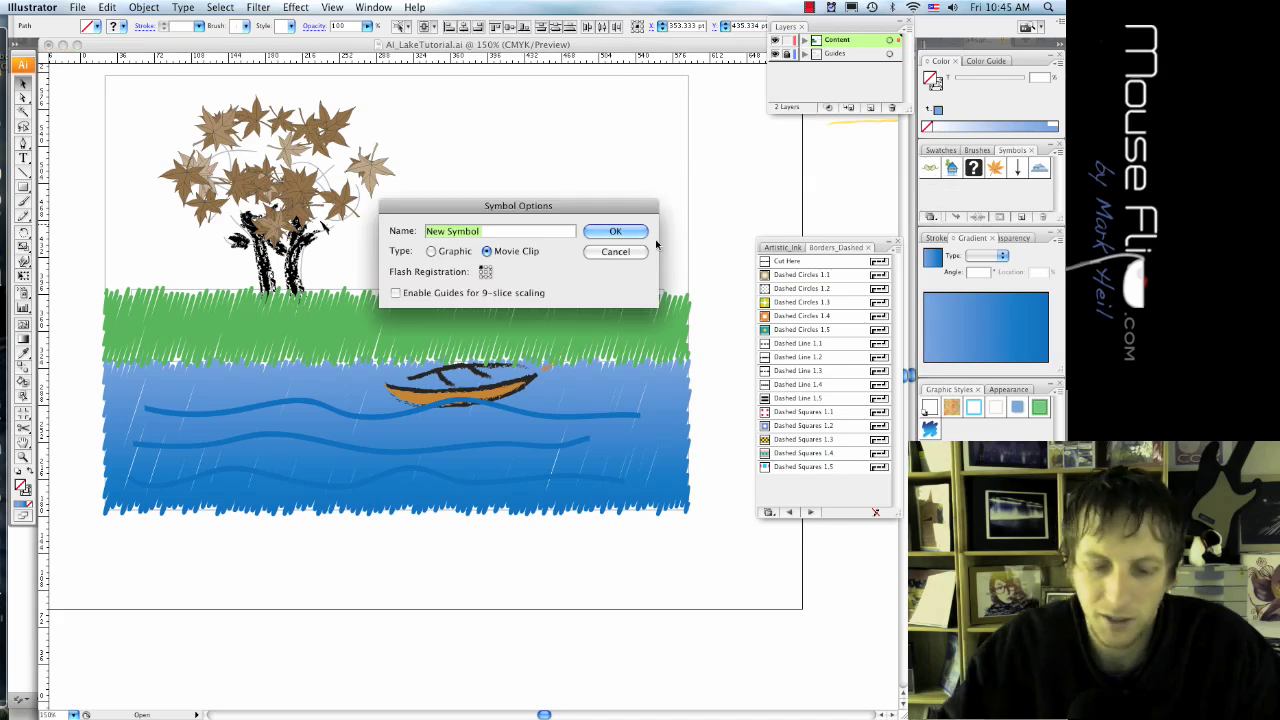
text(grass)
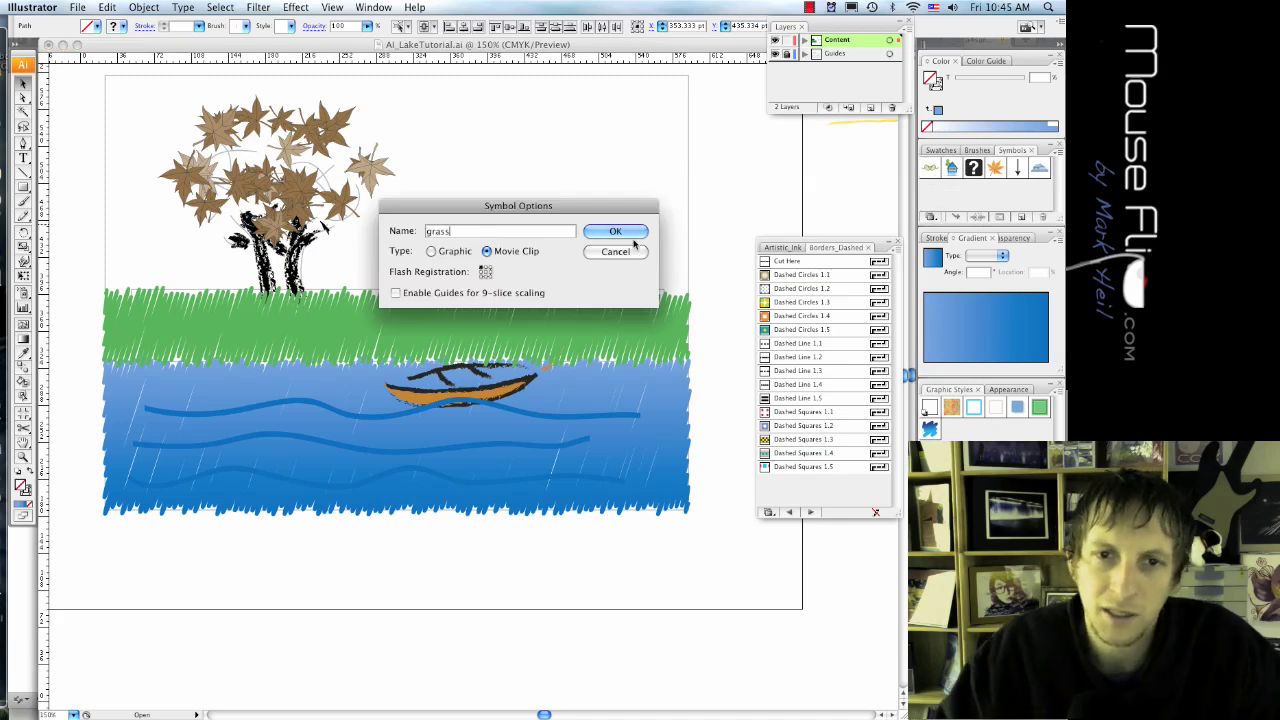
click(432, 251)
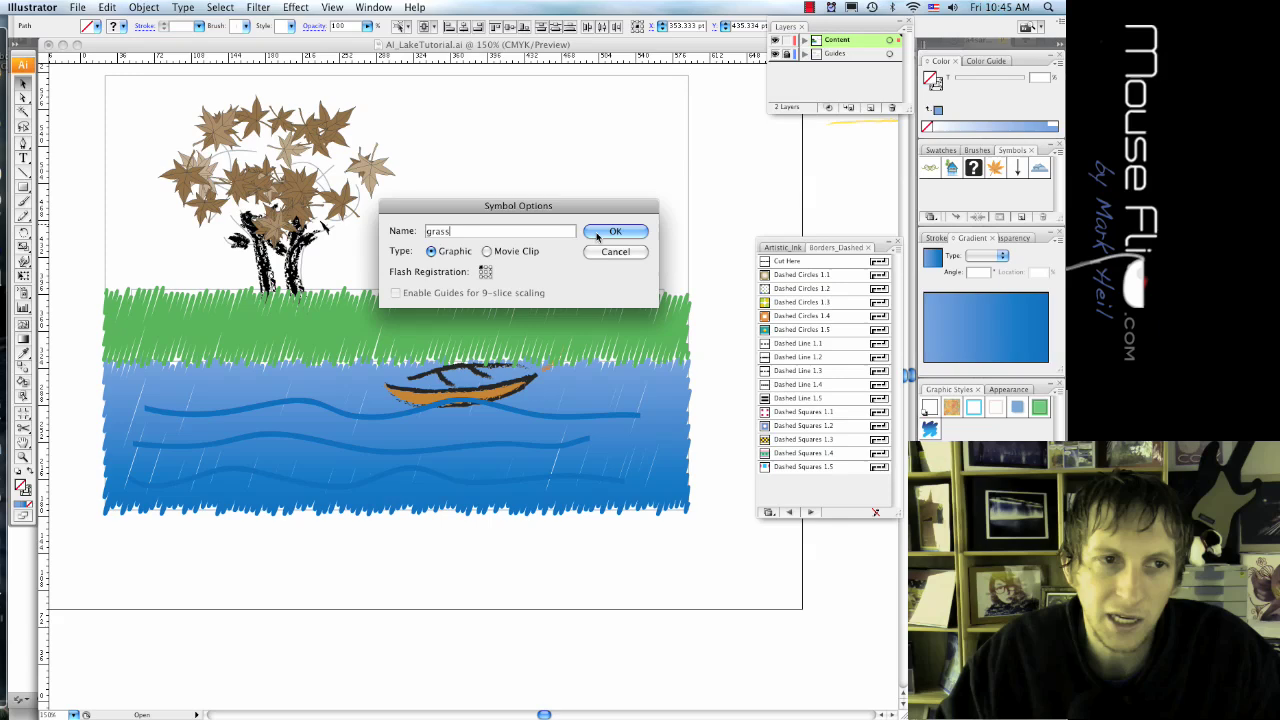
key(Return)
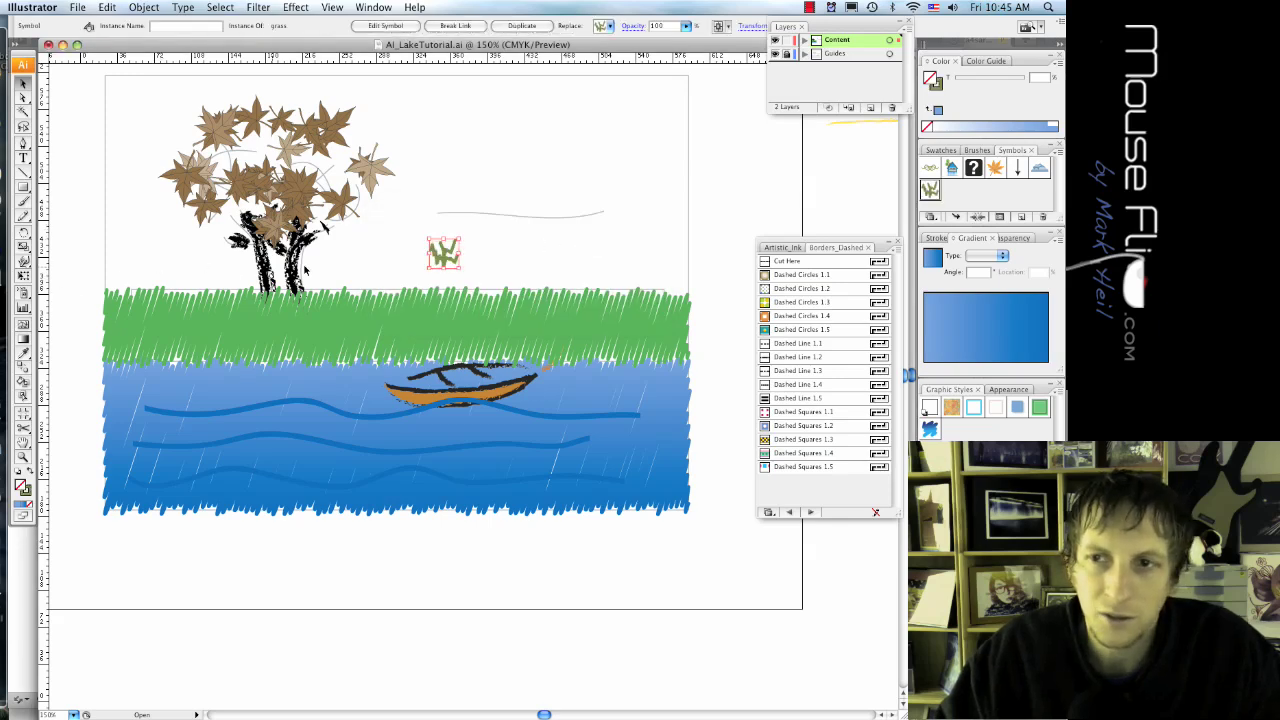
key(Delete)
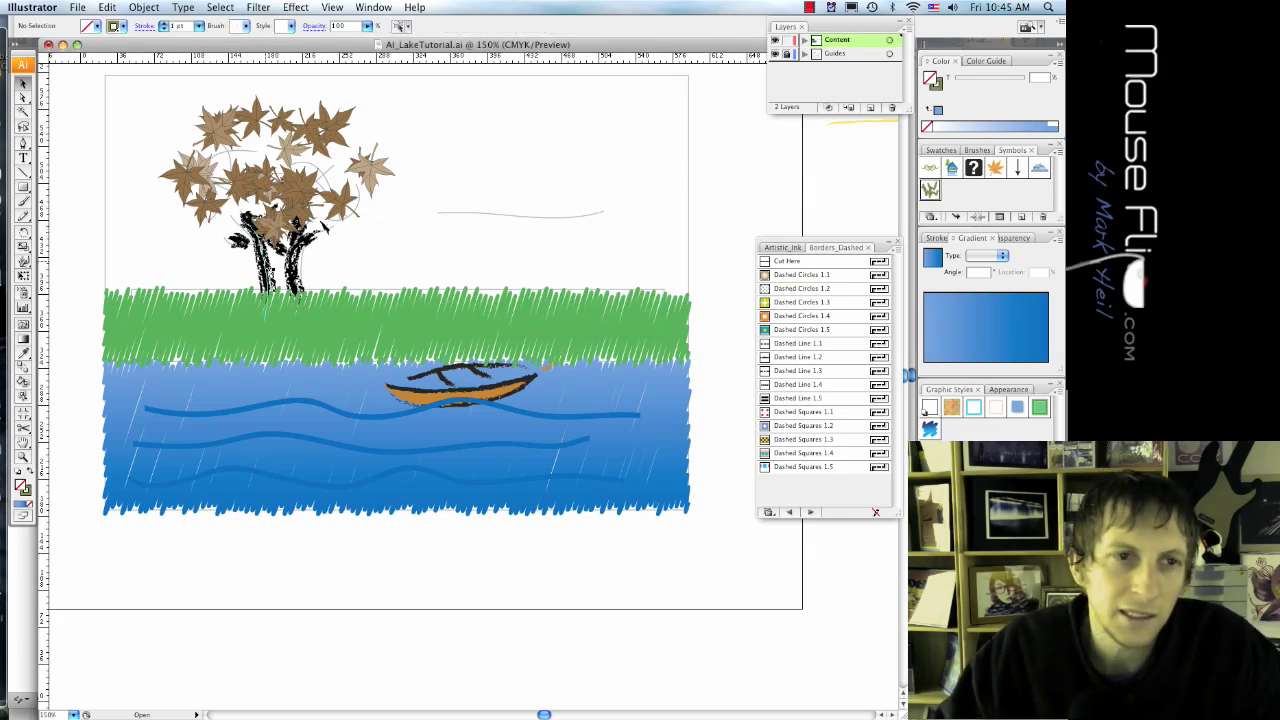
Activate the Symbol Sprayer and reduce its brush diameter to about 41 pt
click(24, 294)
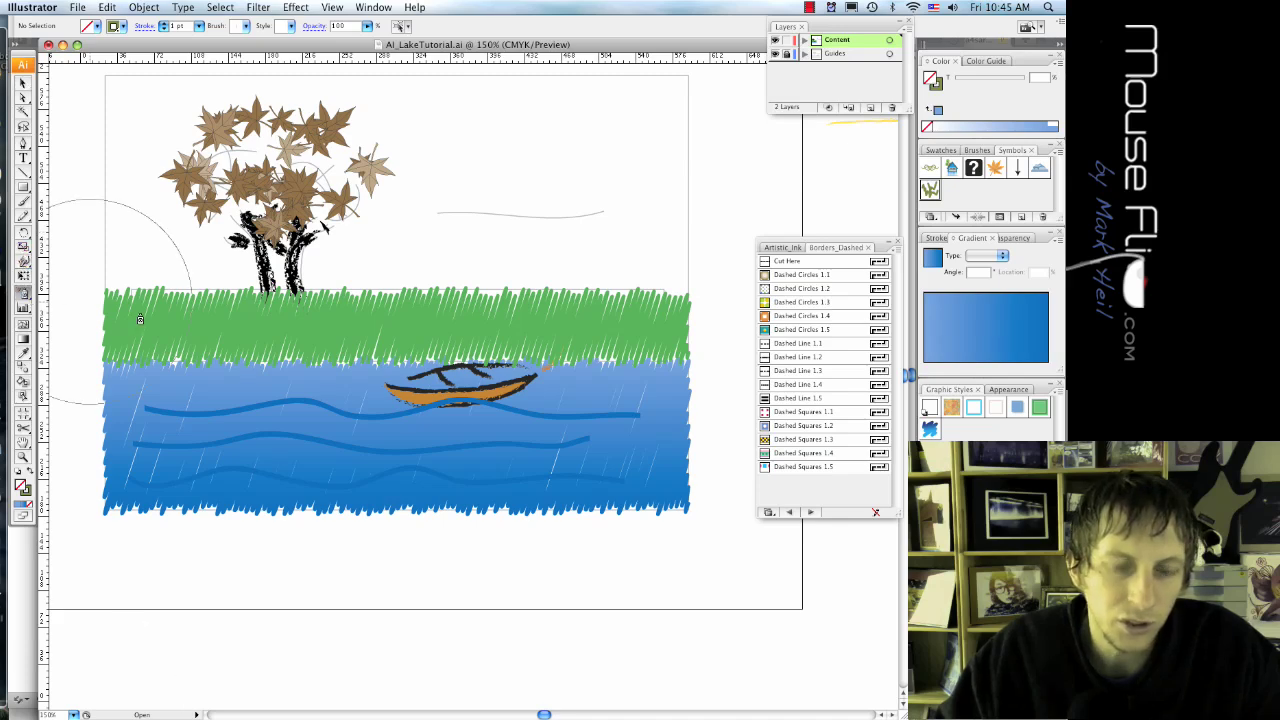
key(bracketleft)
key(bracketleft)
key(bracketleft)
key(bracketleft)
key(bracketleft)
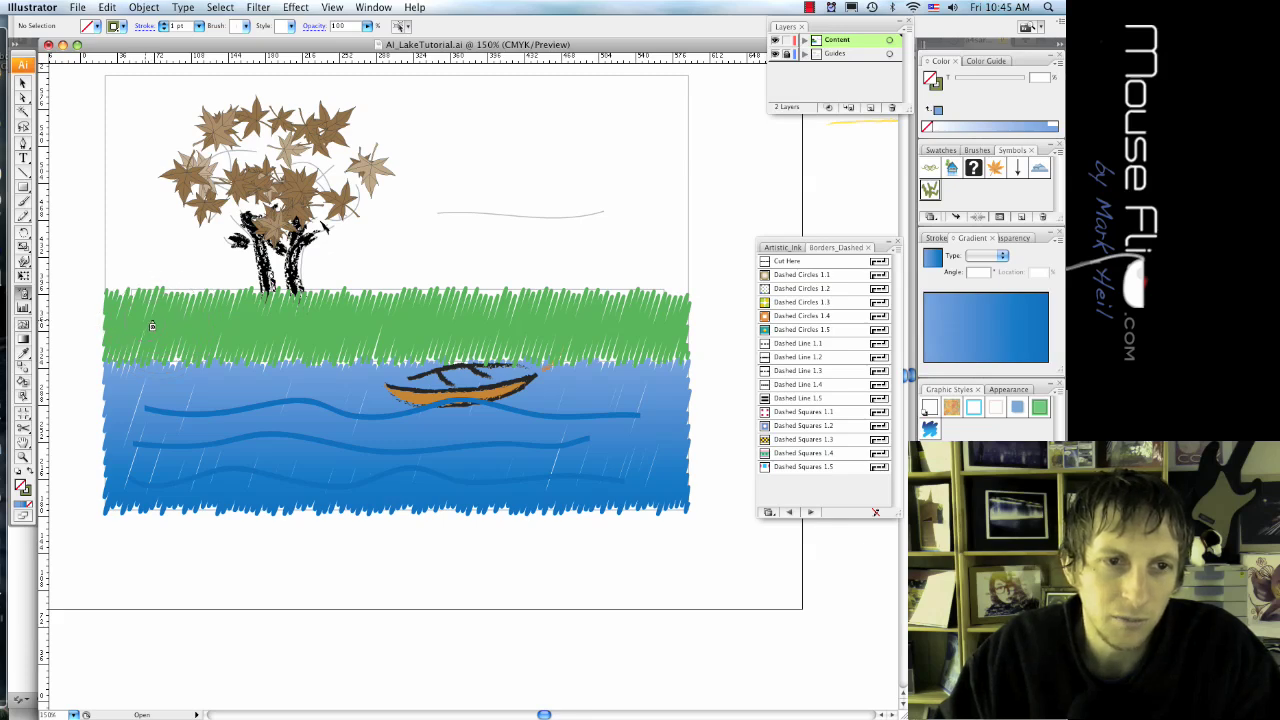
Try spraying a few grass symbols onto the left end of the green shore, and undo the spray
drag(152, 326, 186, 327)
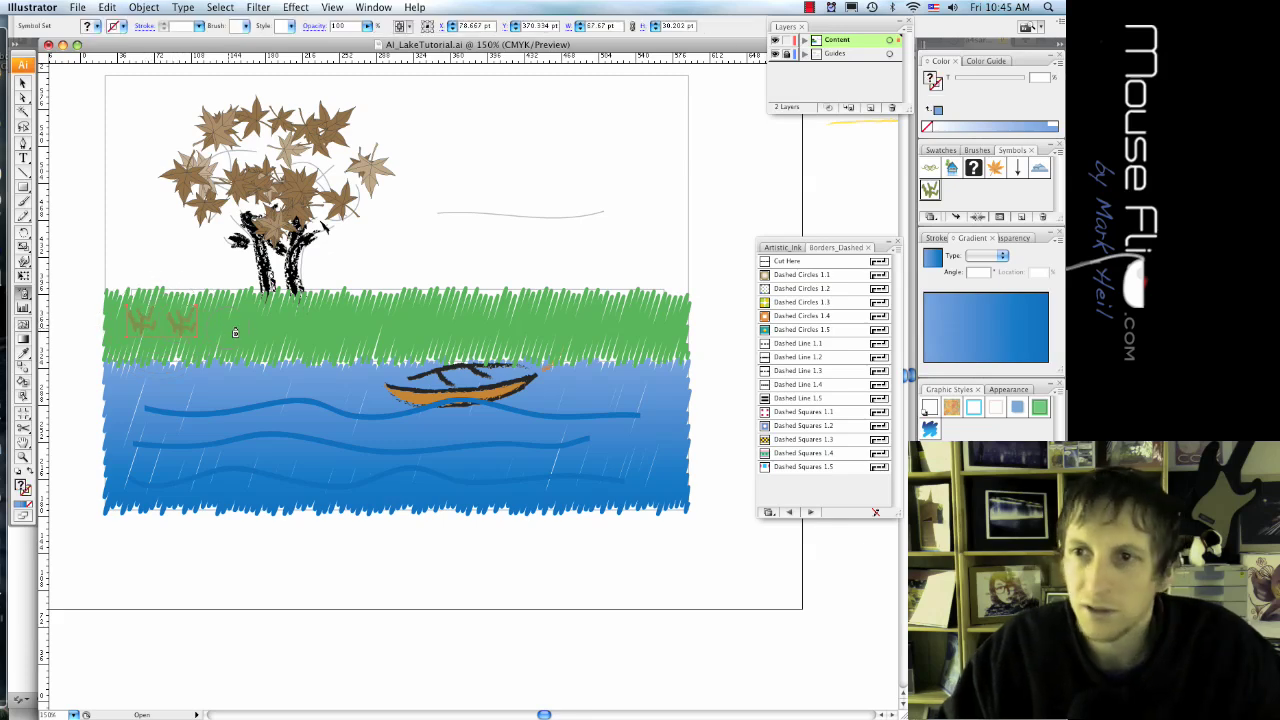
key(super+z)
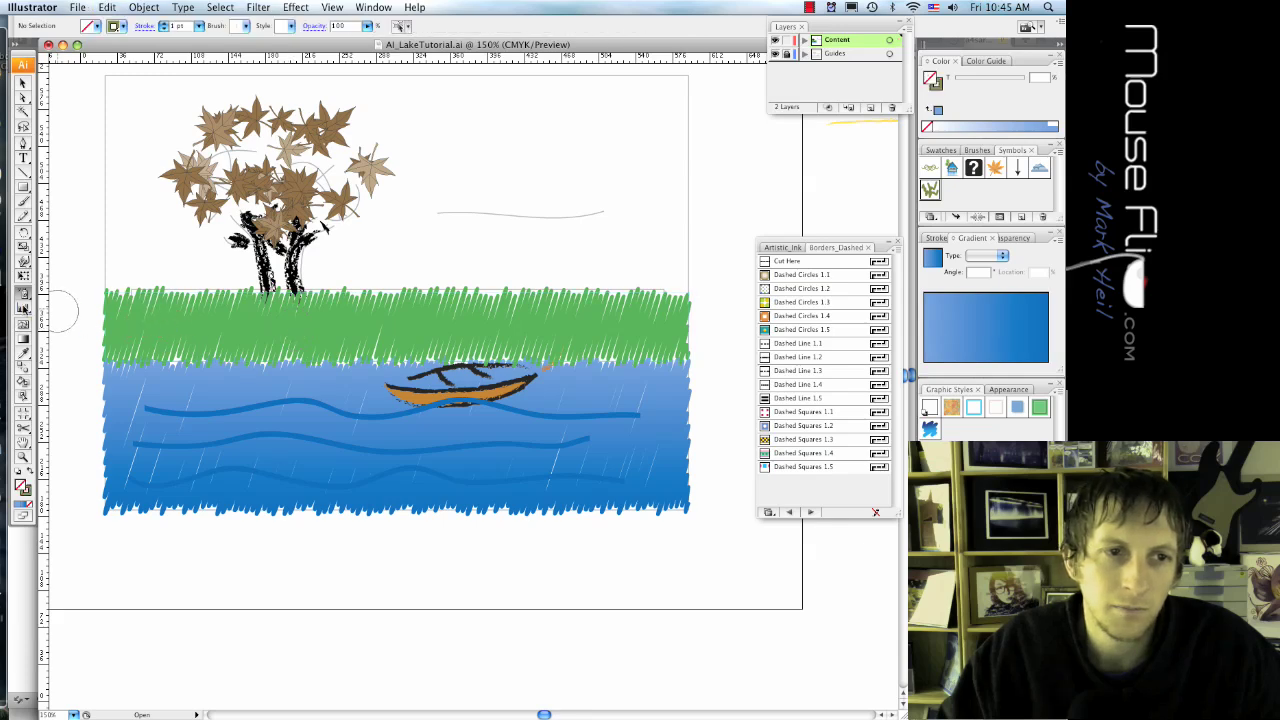
Set the symbolism tools' symbol set density to 4 and intensity to 7
double_click(23, 297)
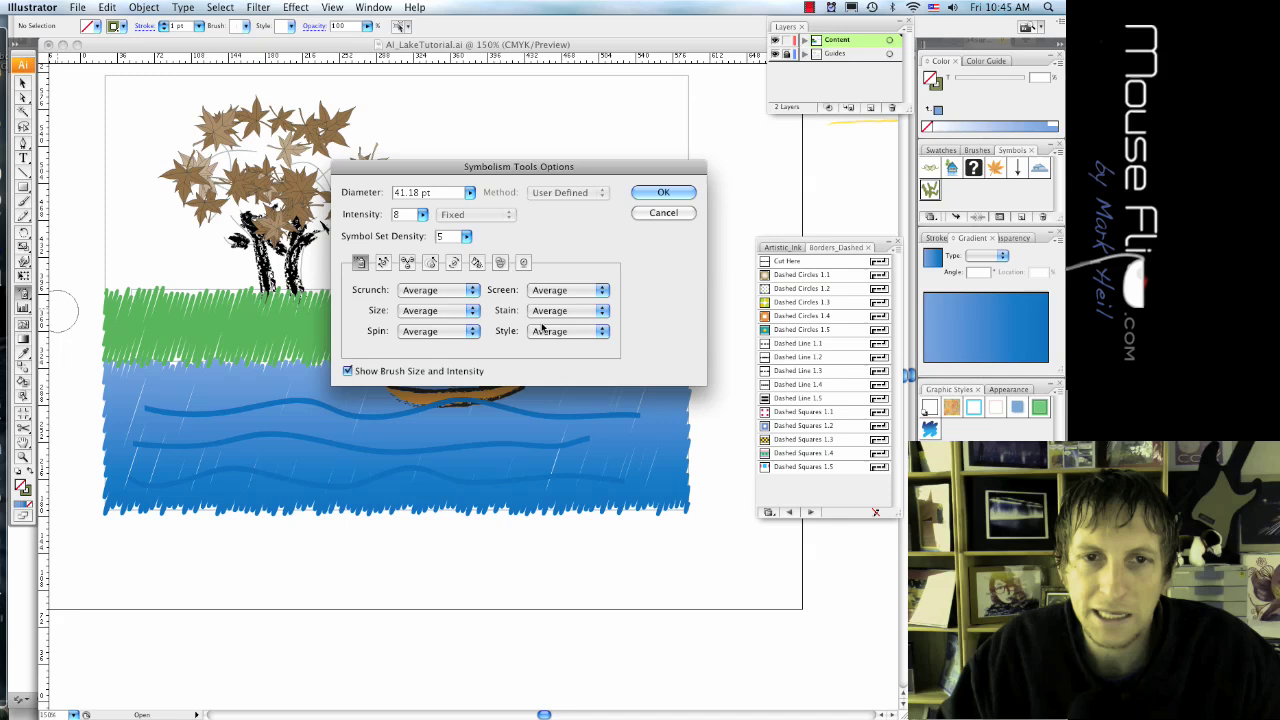
click(466, 237)
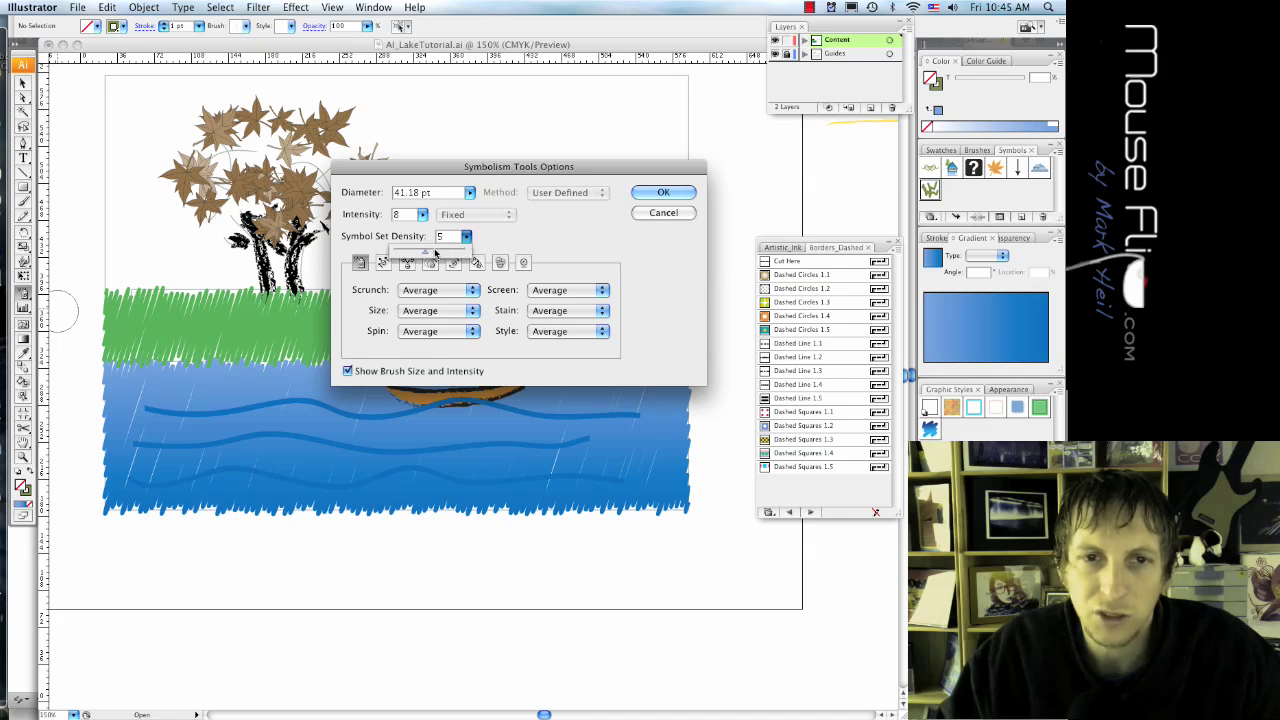
click(423, 217)
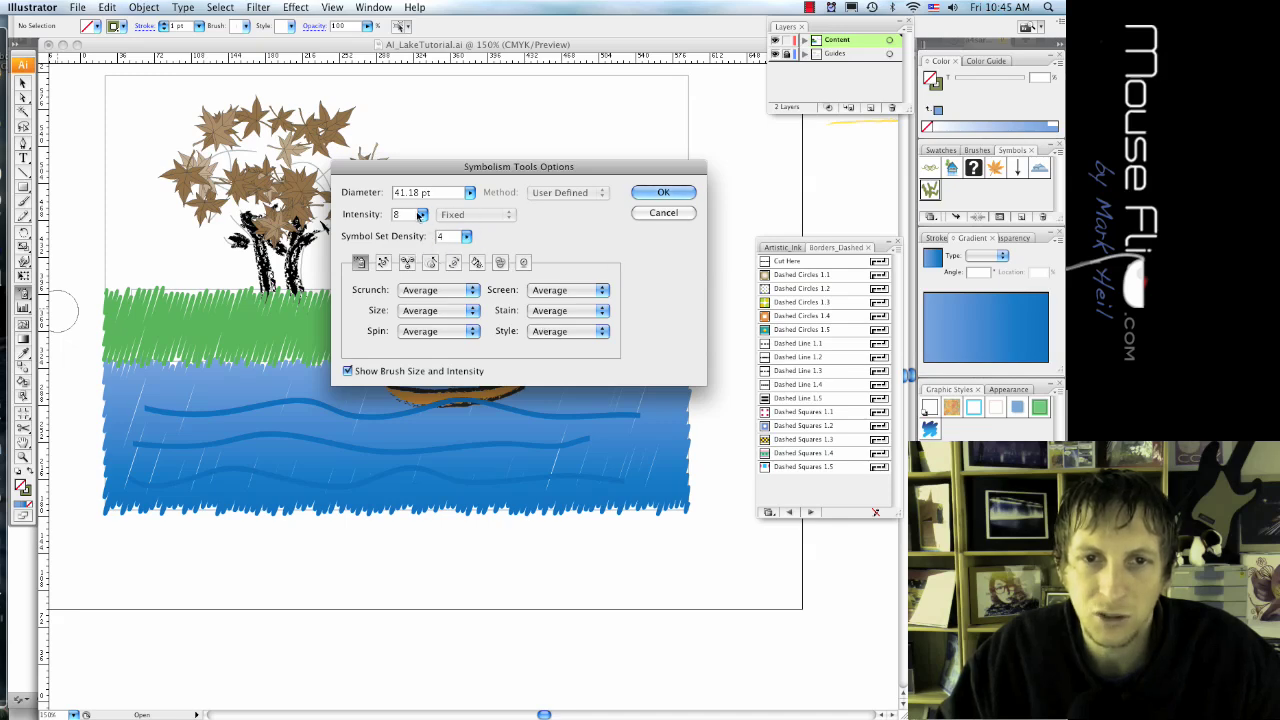
click(423, 217)
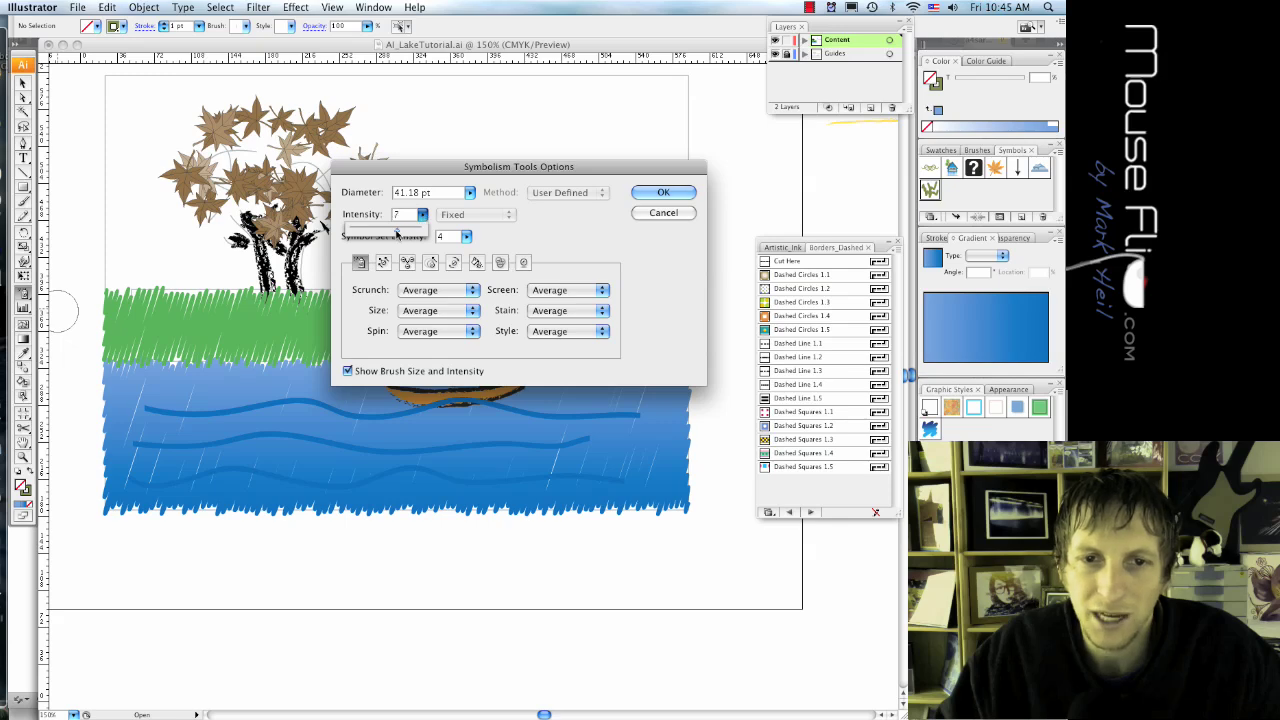
click(663, 192)
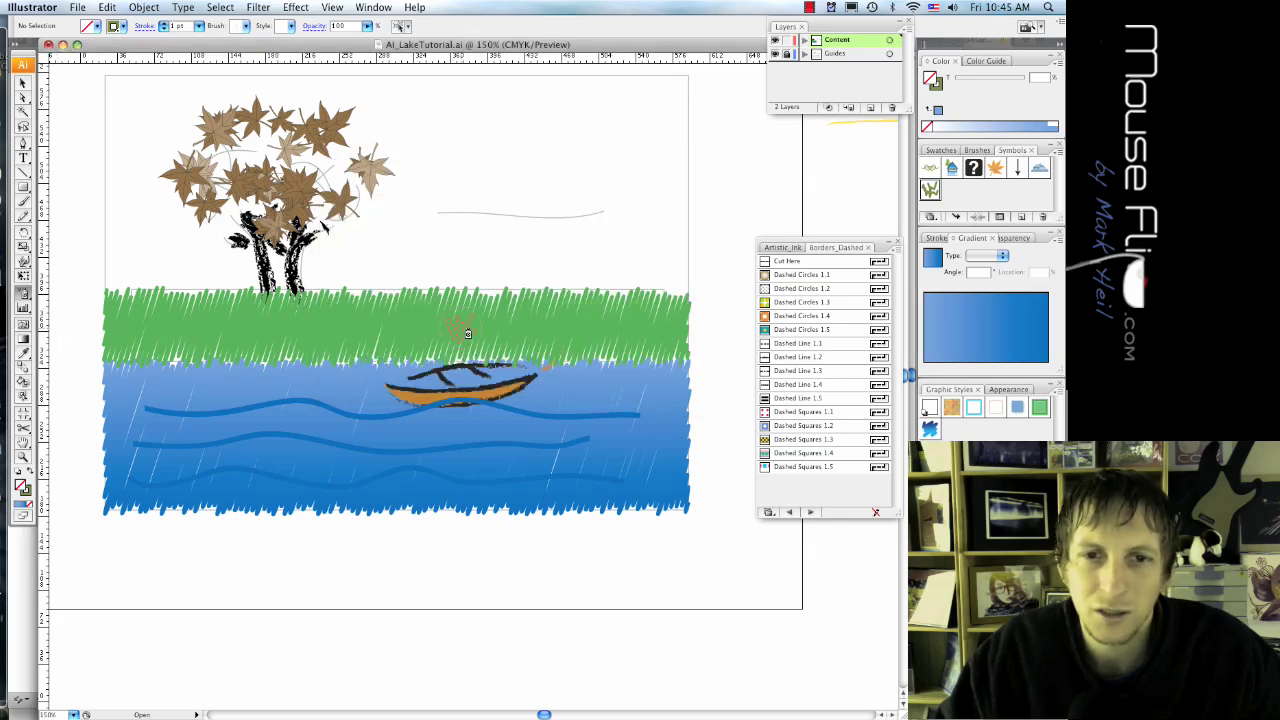
Spray scattered grass symbols across the full width of the green shore as one symbol set
mouse_move(467, 333)
mouse_down()
mouse_move(628, 314)
mouse_move(655, 340)
mouse_up()
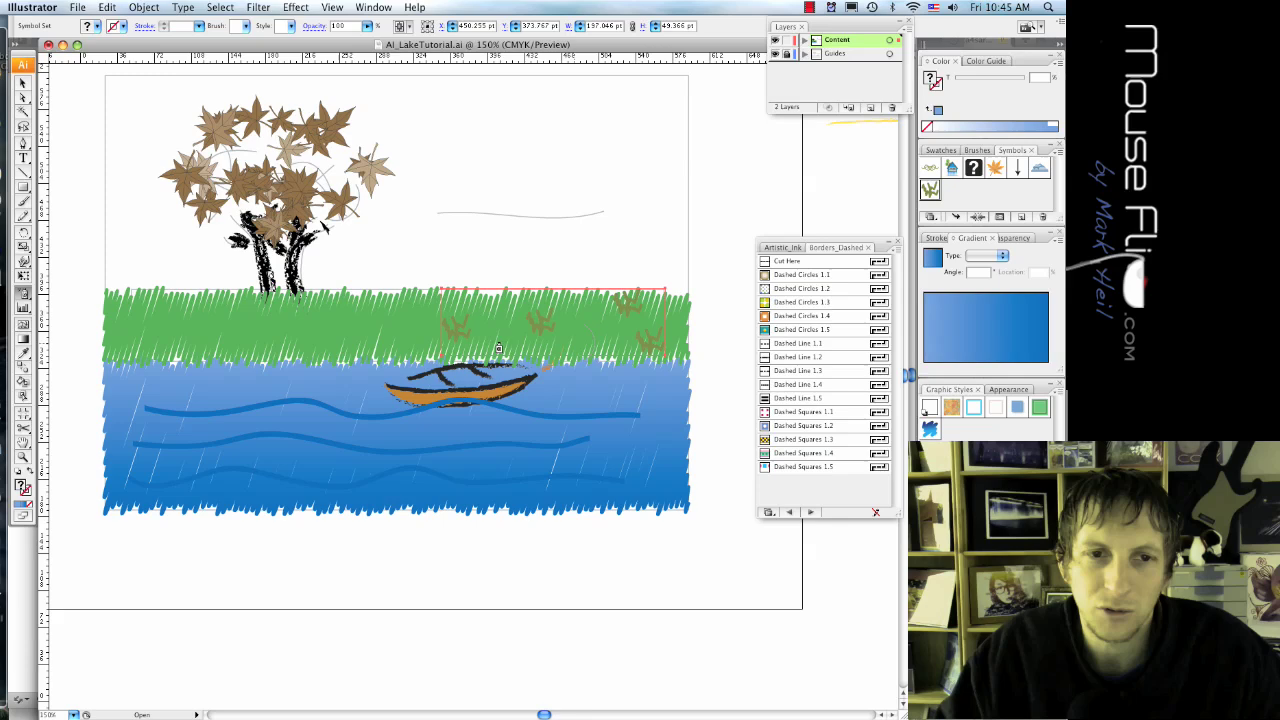
mouse_move(498, 347)
mouse_down()
mouse_move(227, 326)
mouse_move(145, 334)
mouse_move(323, 315)
mouse_move(512, 326)
mouse_up()
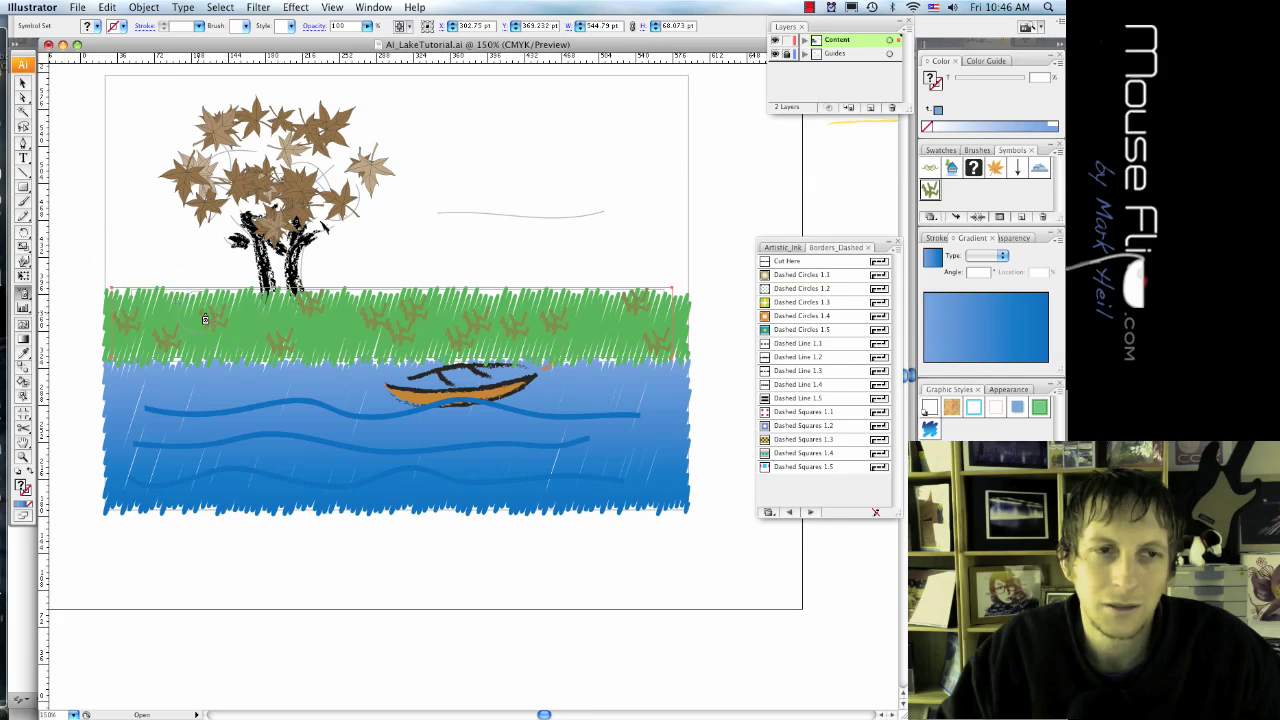
click(22, 81)
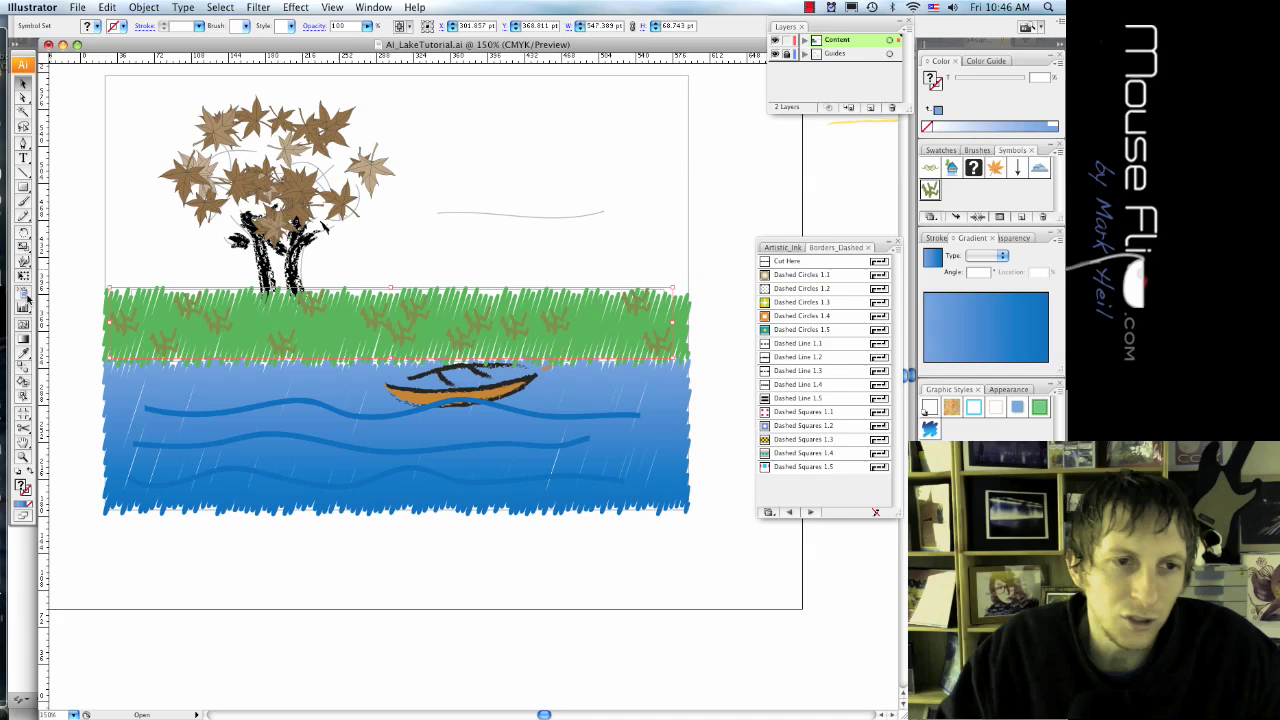
Switch to another symbolism tool and brush over the sprayed grass tufts above the boat to vary them
mouse_move(27, 298)
mouse_down()
mouse_move(55, 314)
mouse_move(75, 355)
mouse_up()
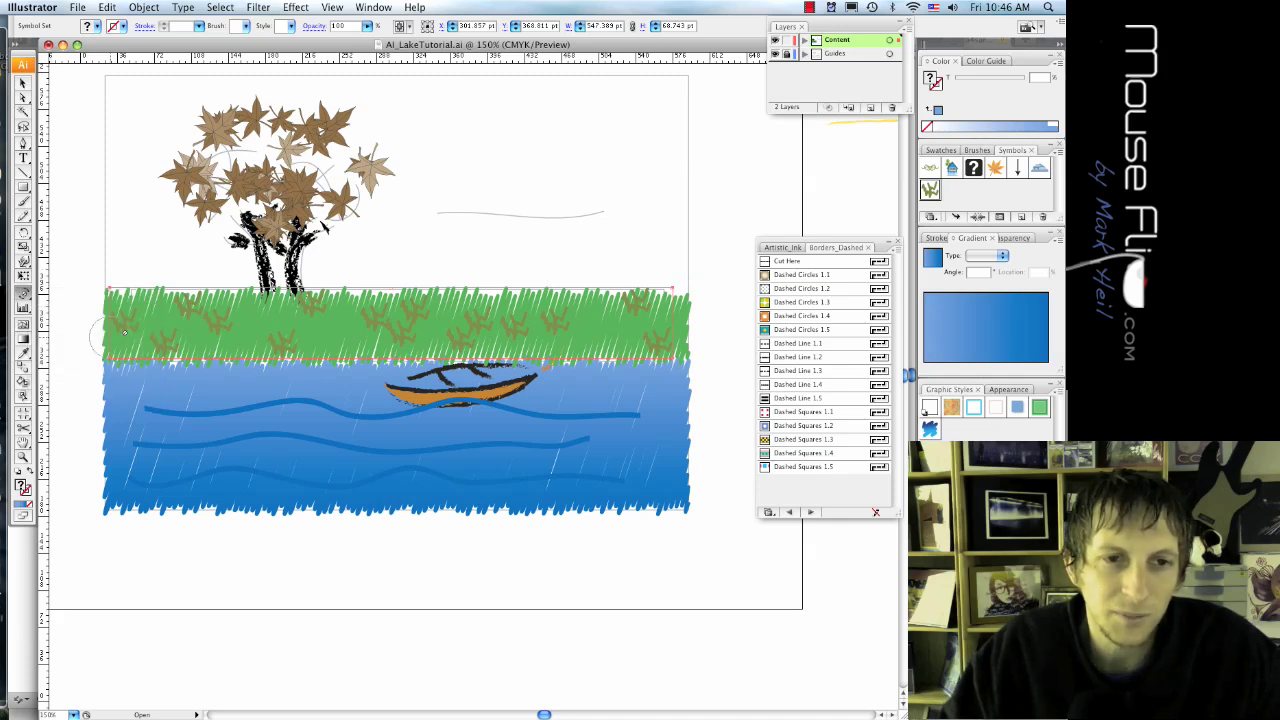
mouse_move(489, 333)
mouse_down()
mouse_move(637, 314)
mouse_move(649, 355)
mouse_move(568, 335)
mouse_up()
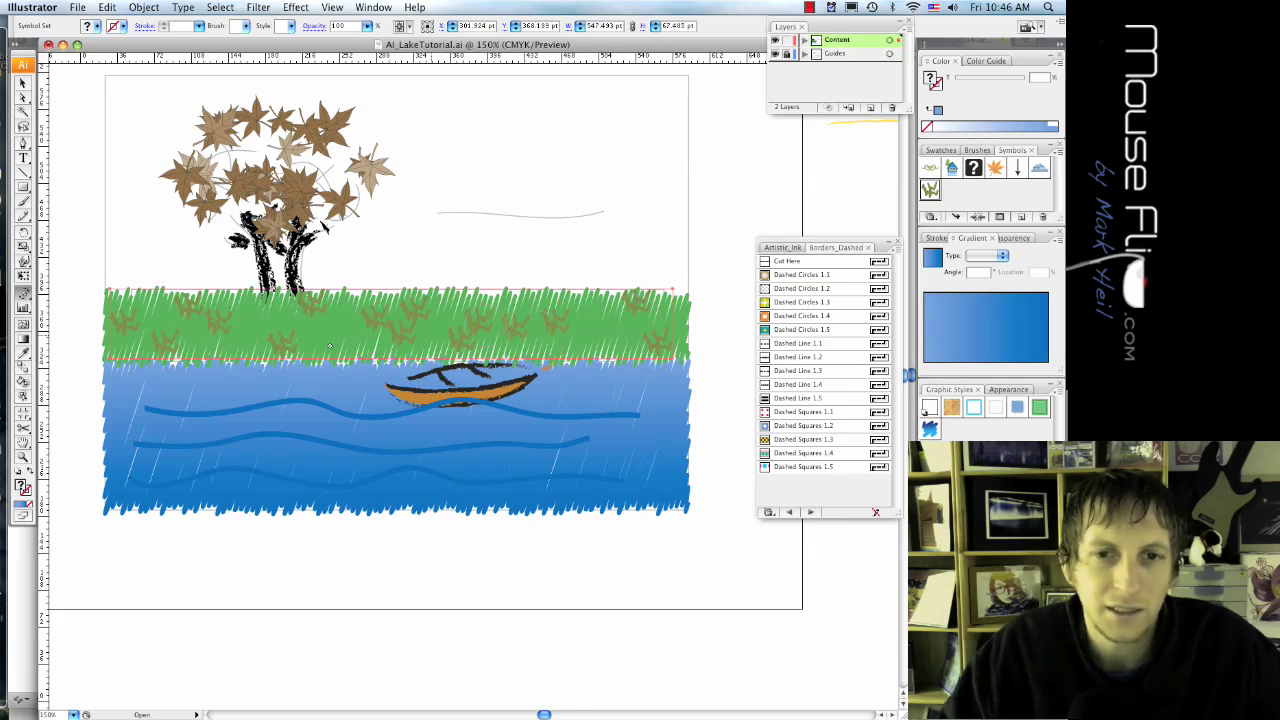